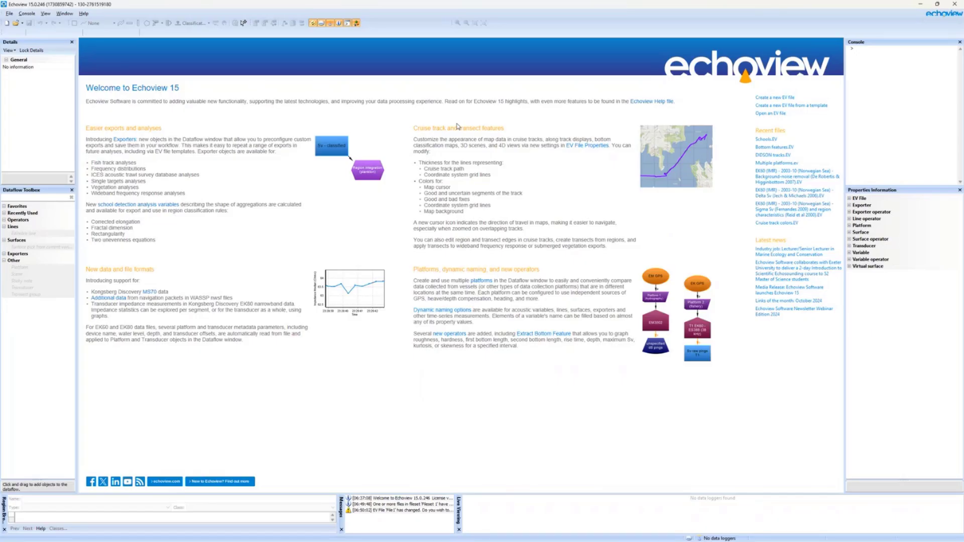
Open Multiple platforms.ev and zoom the Dataflow window in on both vessels' platform diagrams
left_click(786, 163)
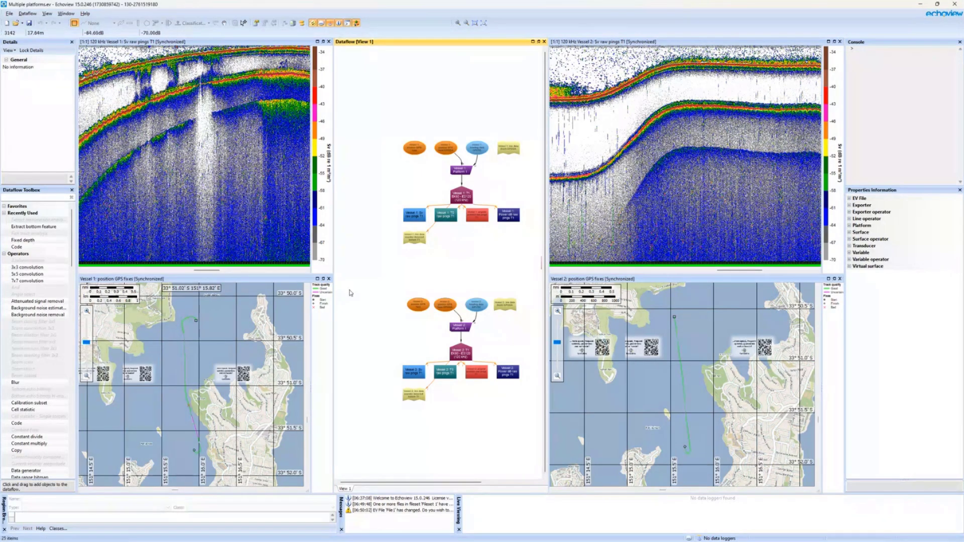
scroll(461, 262, "up", 2)
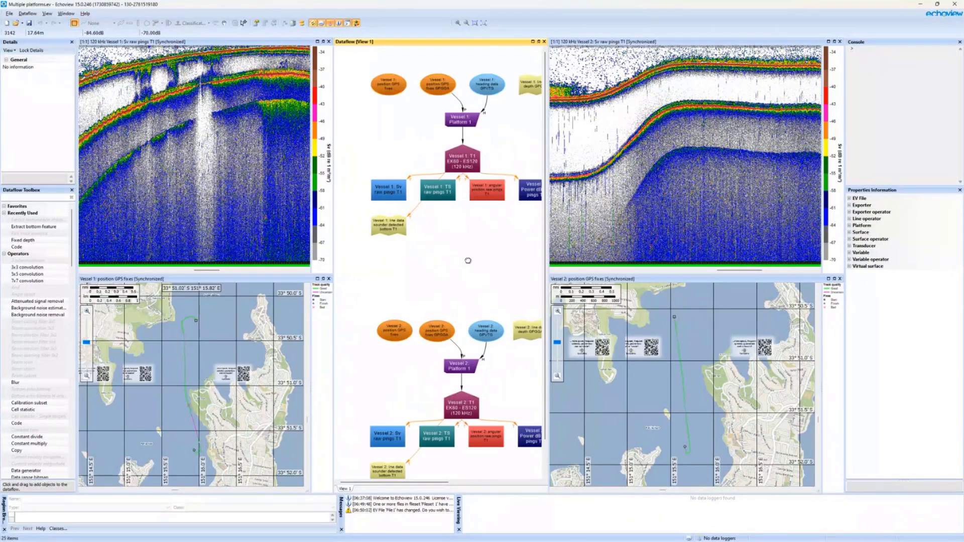
scroll(454, 256, "up", 1)
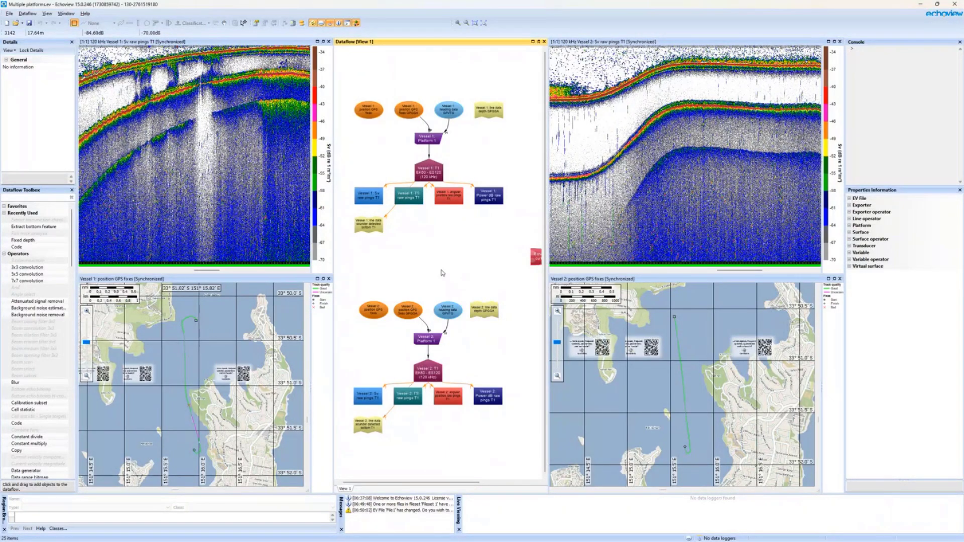
Inspect the Vessel 1 and Vessel 2 platform nodes' properties
mouse_move(443, 184)
left_click(428, 139)
left_click(428, 340)
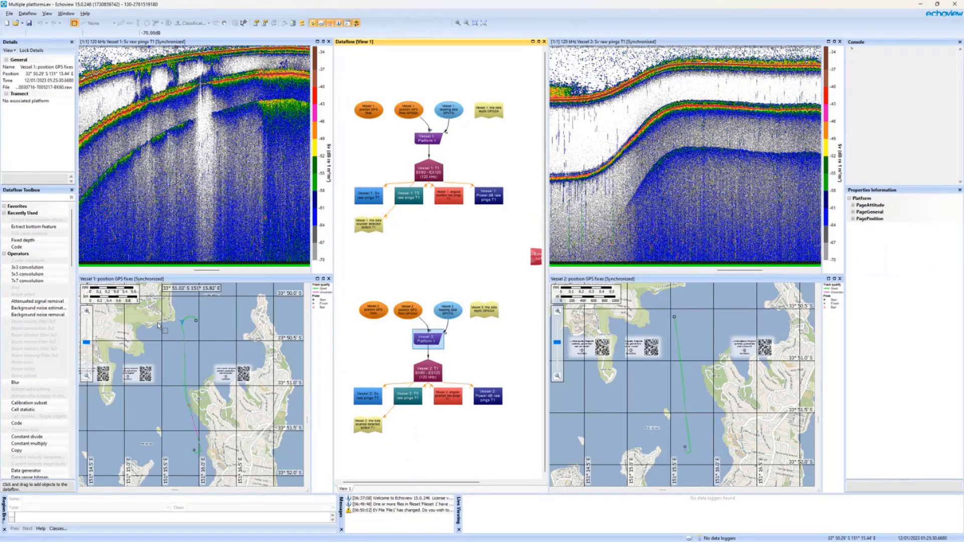
Jump the synchronized echograms to the data start, scroll to later pings, then activate the dataflow
left_click(211, 89)
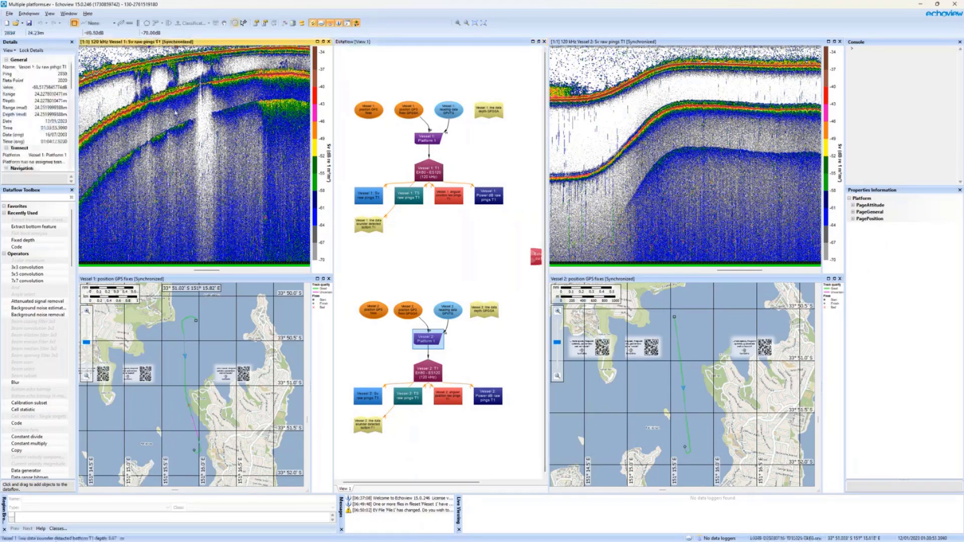
key("Home")
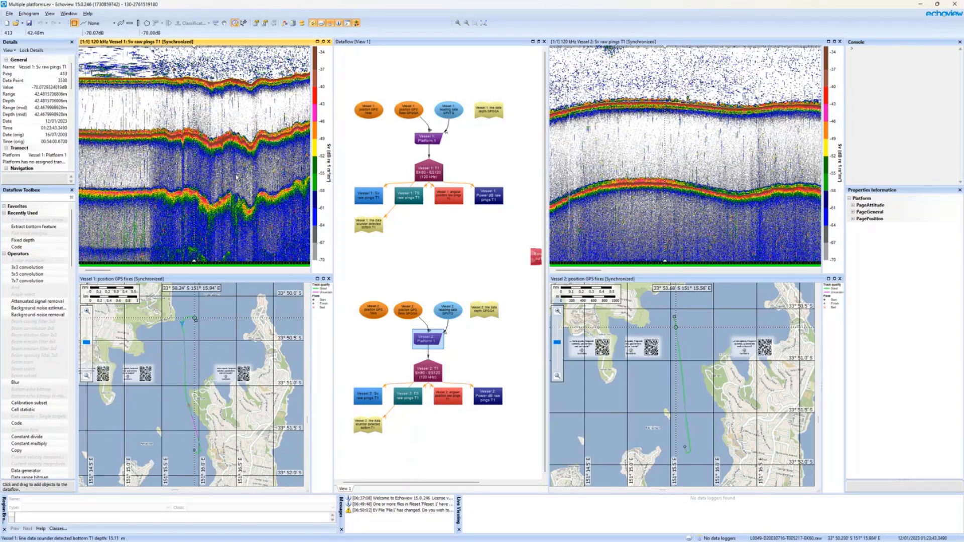
scroll(196, 170, "right", 5)
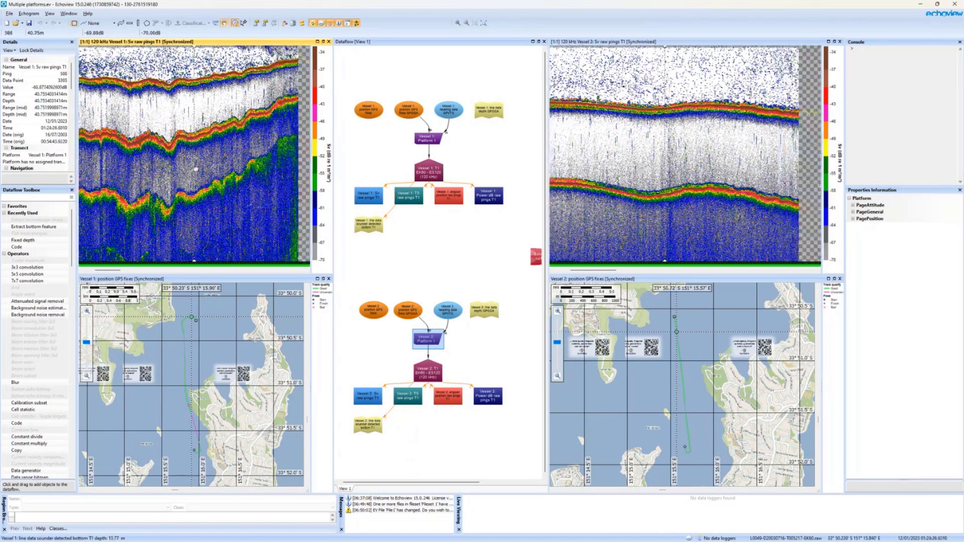
scroll(196, 170, "right", 8)
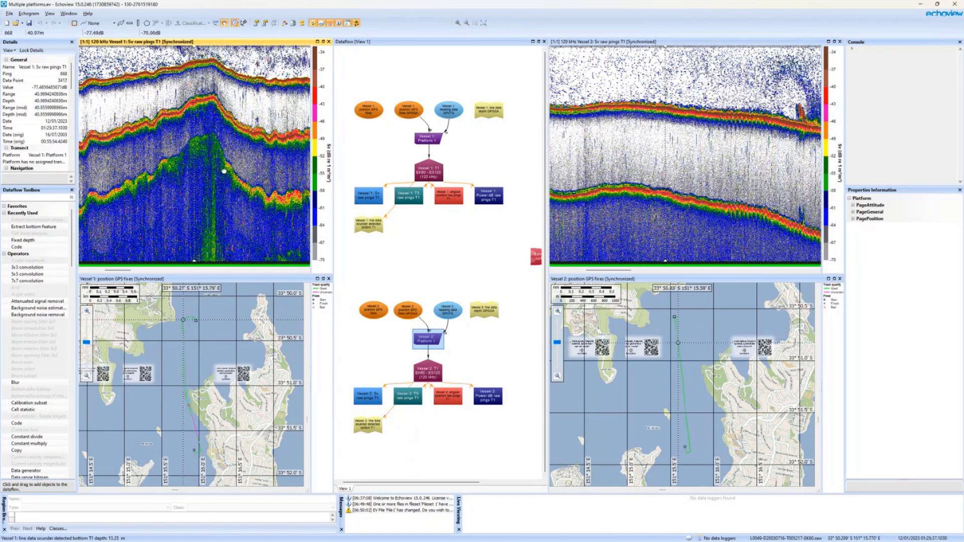
scroll(224, 171, "right", 6)
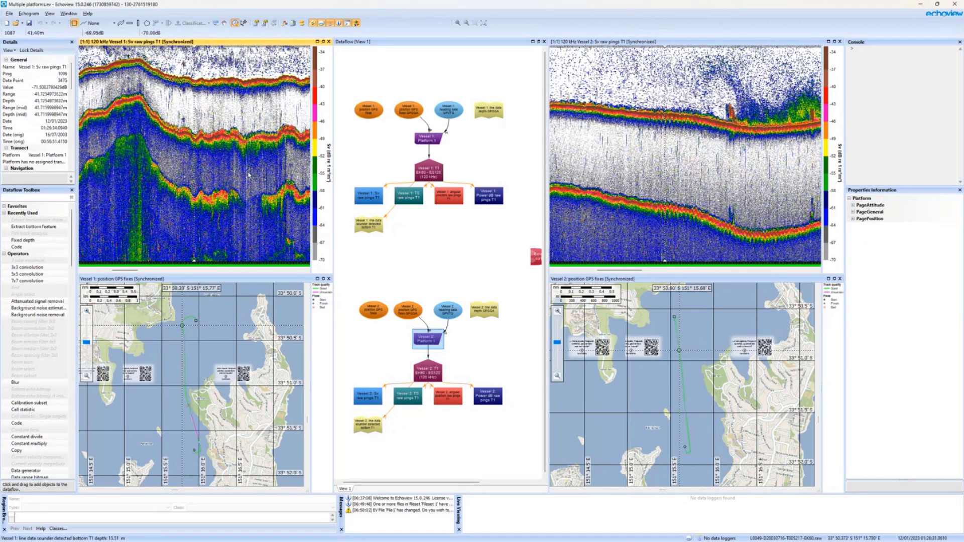
scroll(275, 171, "right", 2)
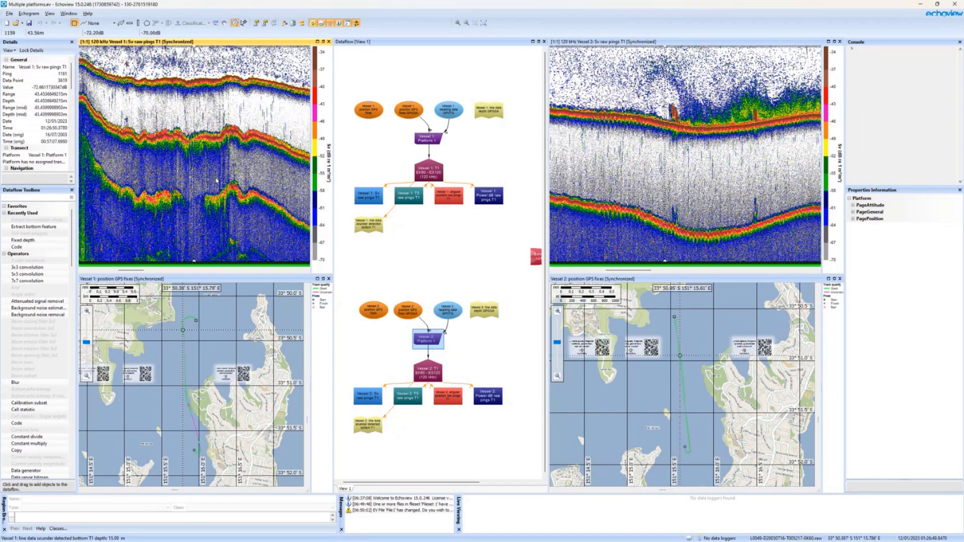
scroll(258, 167, "right", 6)
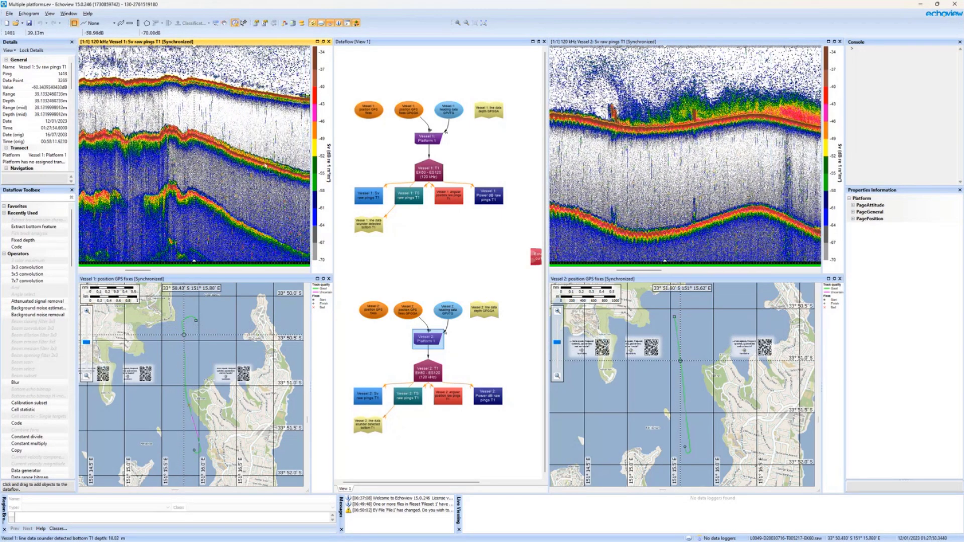
scroll(265, 165, "right", 6)
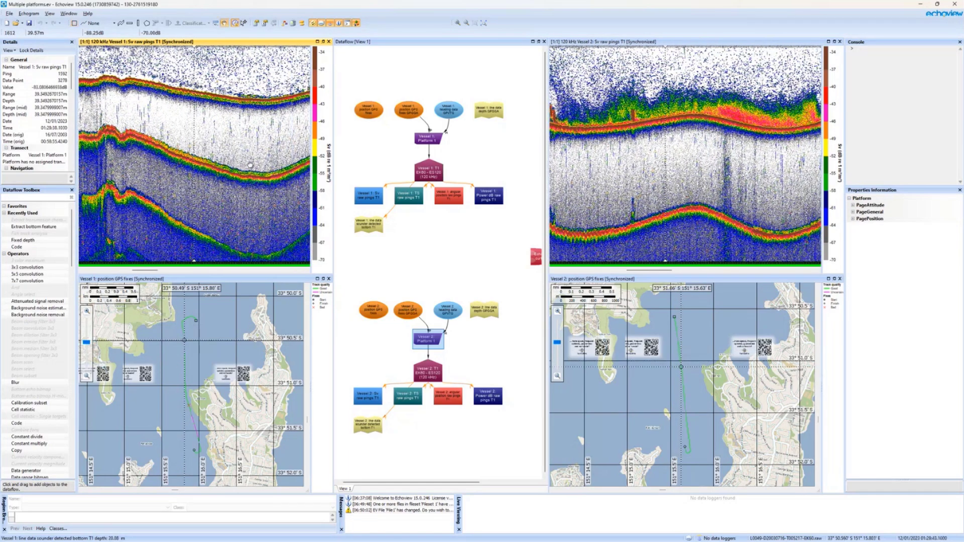
scroll(250, 165, "right", 6)
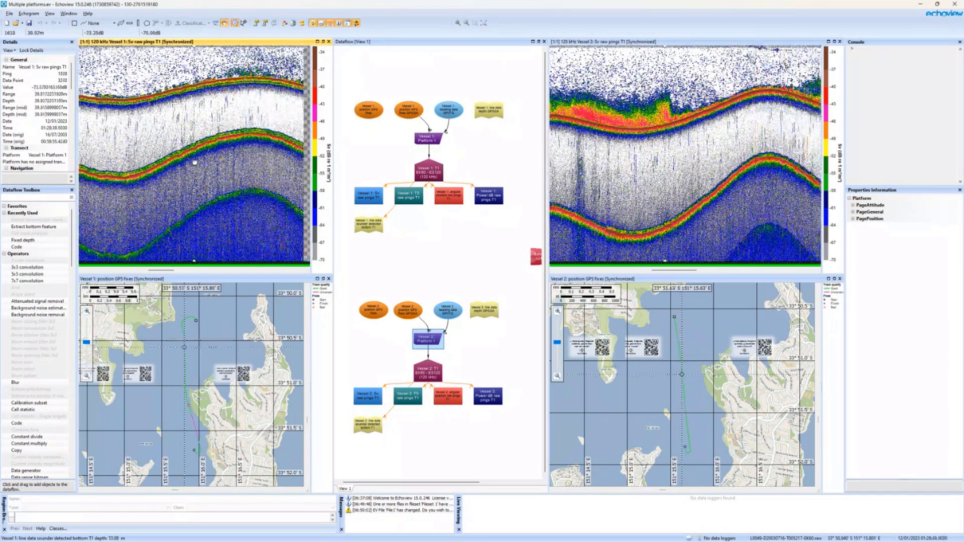
scroll(195, 162, "right", 7)
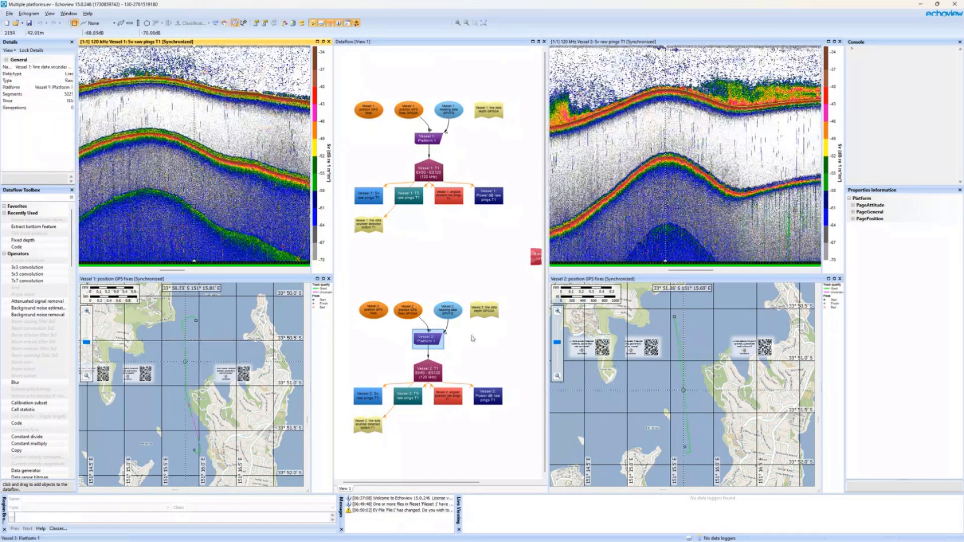
left_click(504, 348)
scroll(415, 269, "right", 3)
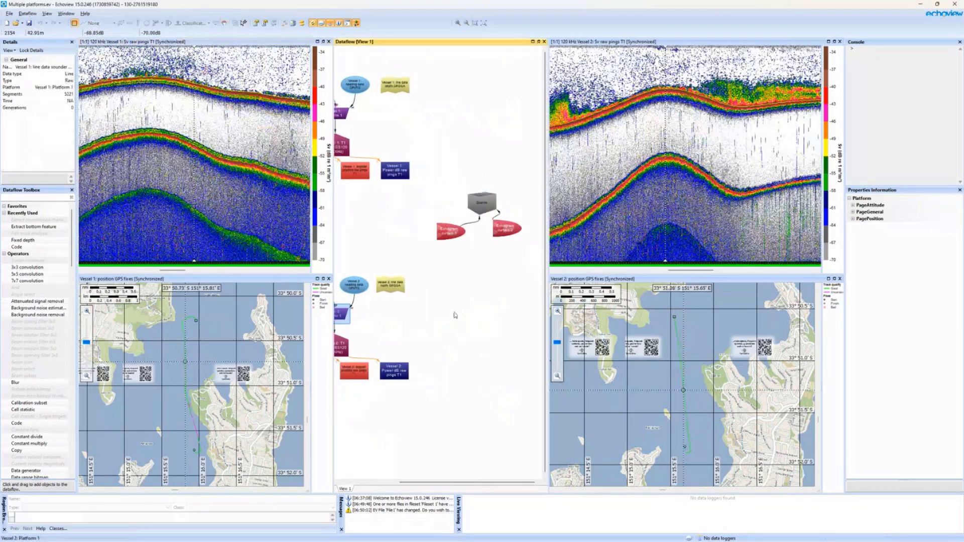
double_click(482, 202)
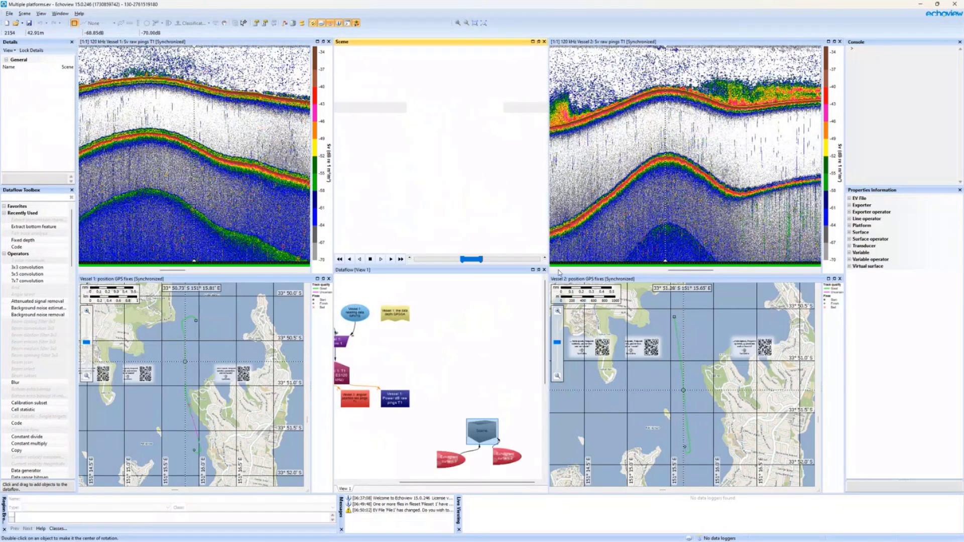
double_click(431, 45)
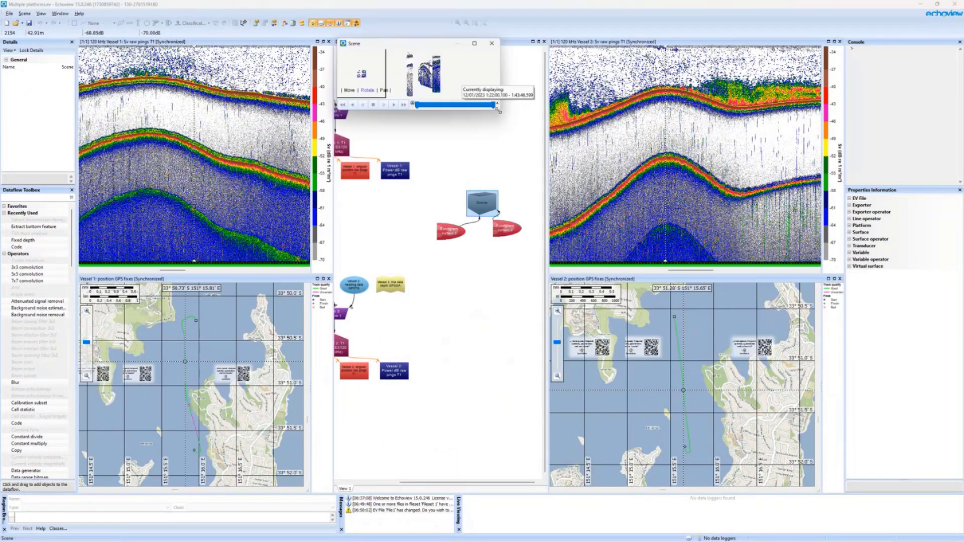
left_click_drag(500, 110, 701, 458)
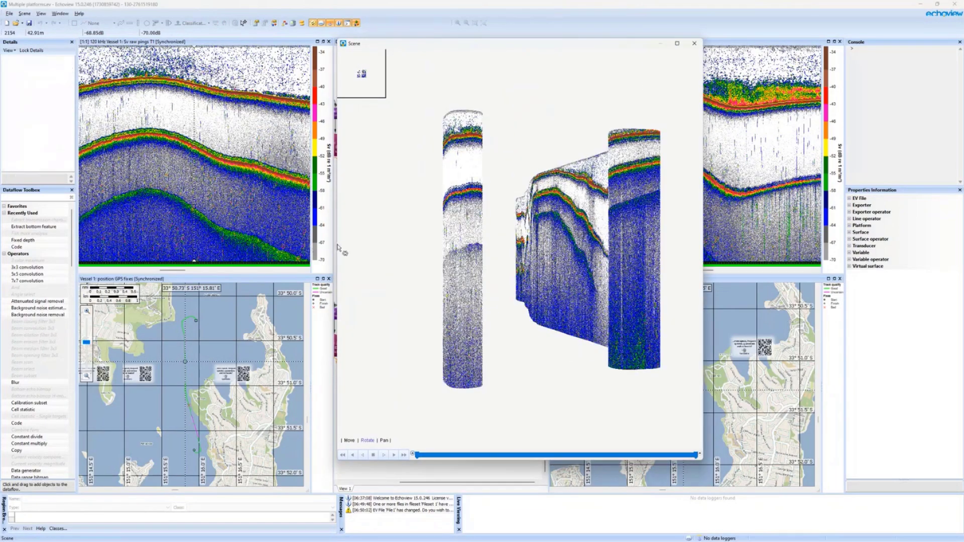
left_click_drag(337, 247, 219, 249)
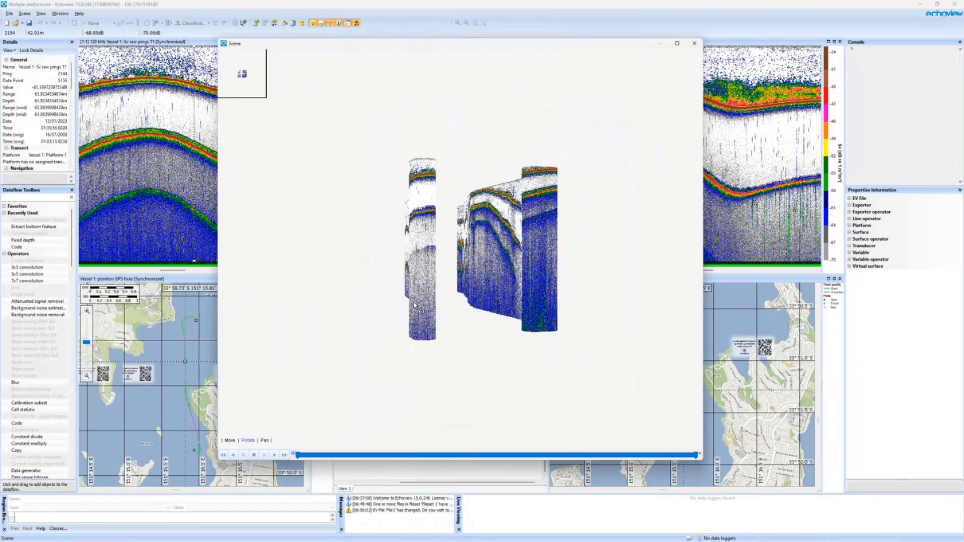
left_click_drag(413, 304, 454, 162)
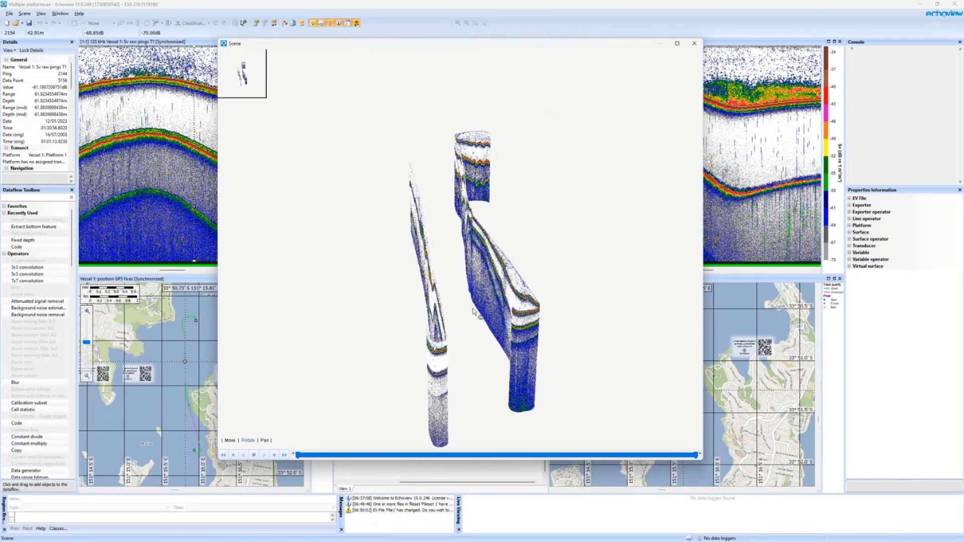
left_click_drag(695, 455, 355, 456)
left_click(285, 455)
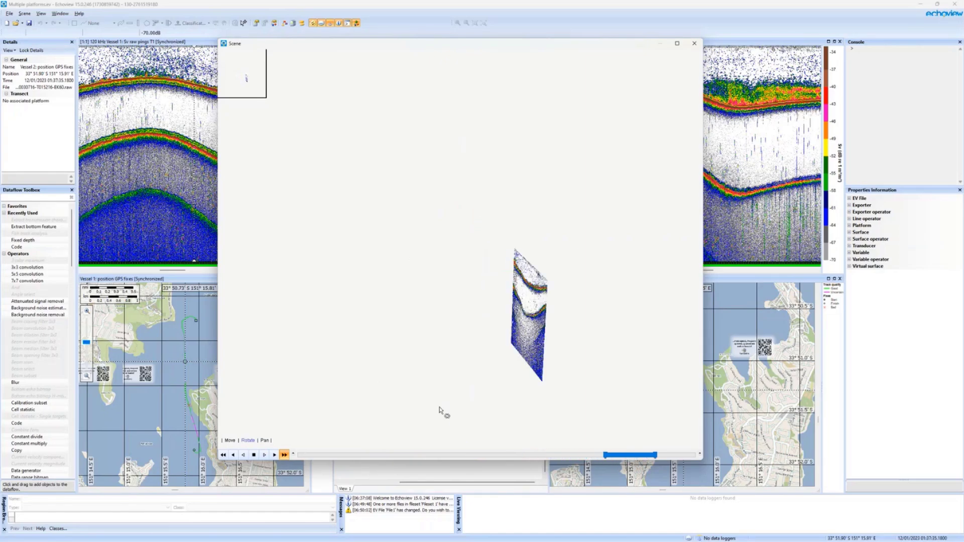
left_click(243, 455)
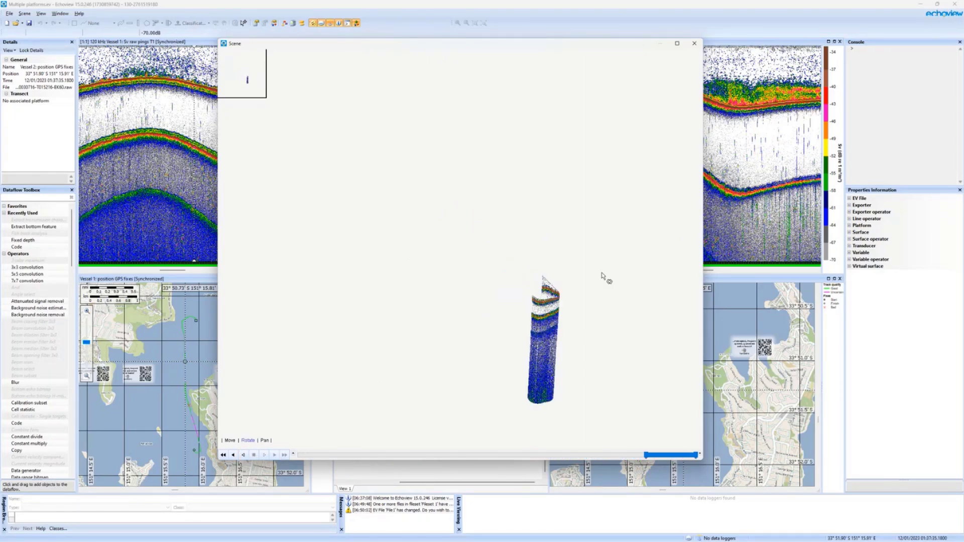
left_click(694, 43)
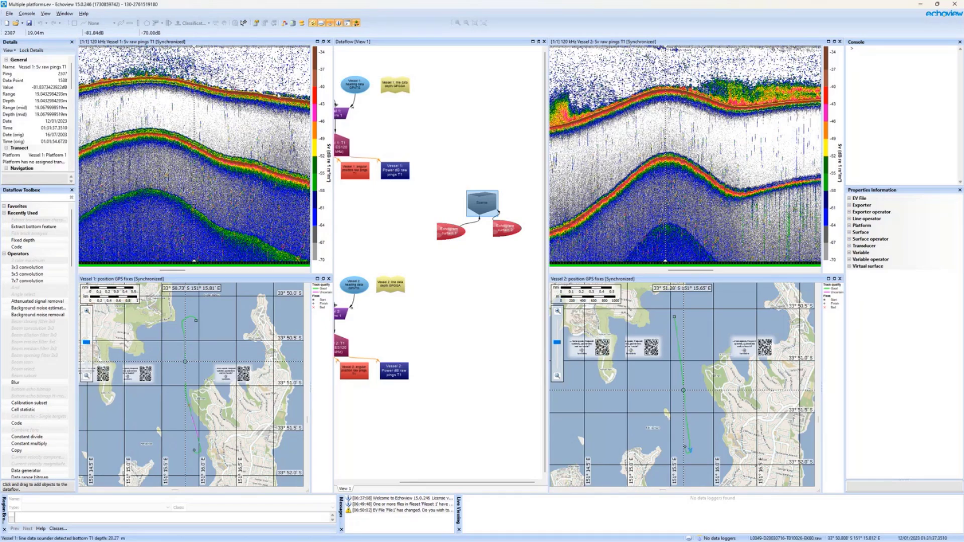
Deselect the Scene node and close the Multiple platforms.ev file
left_click(496, 323)
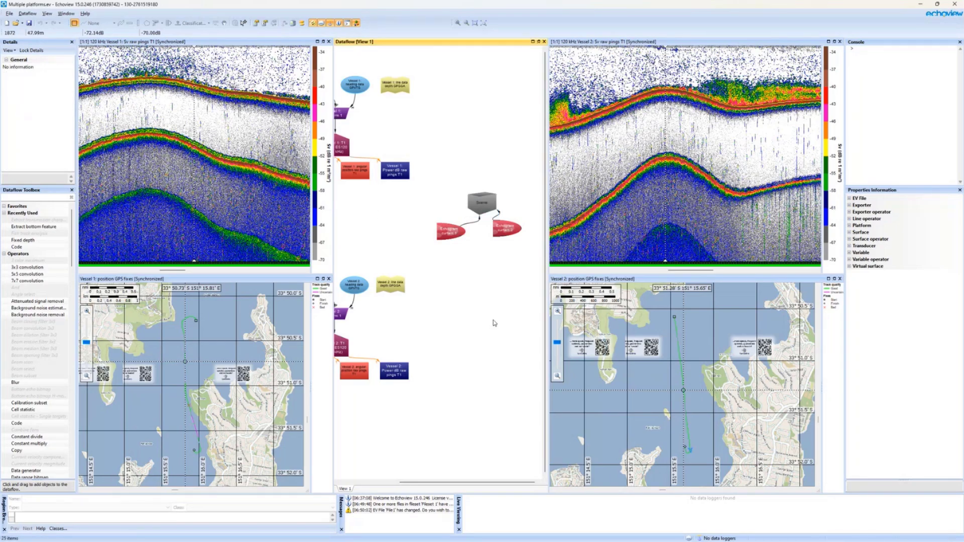
key("alt+F4")
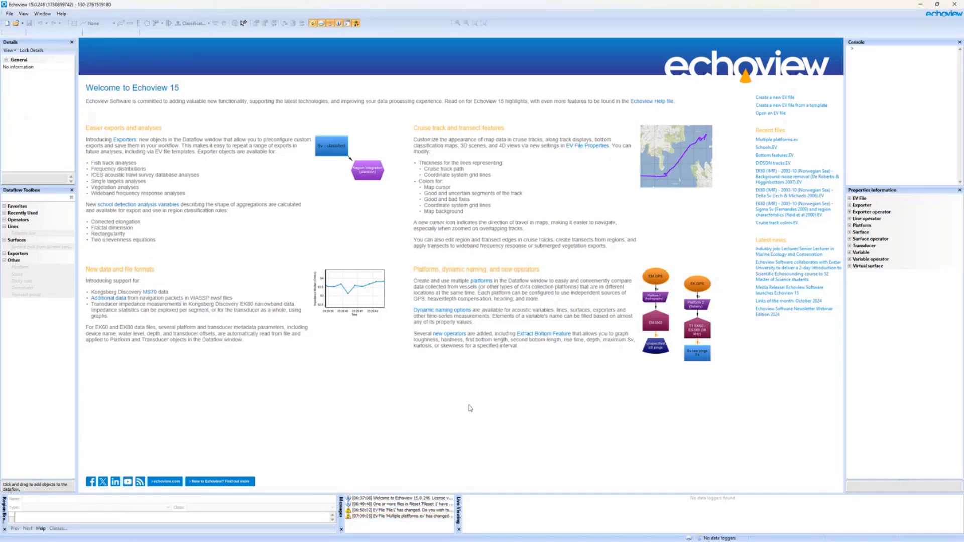
key("alt")
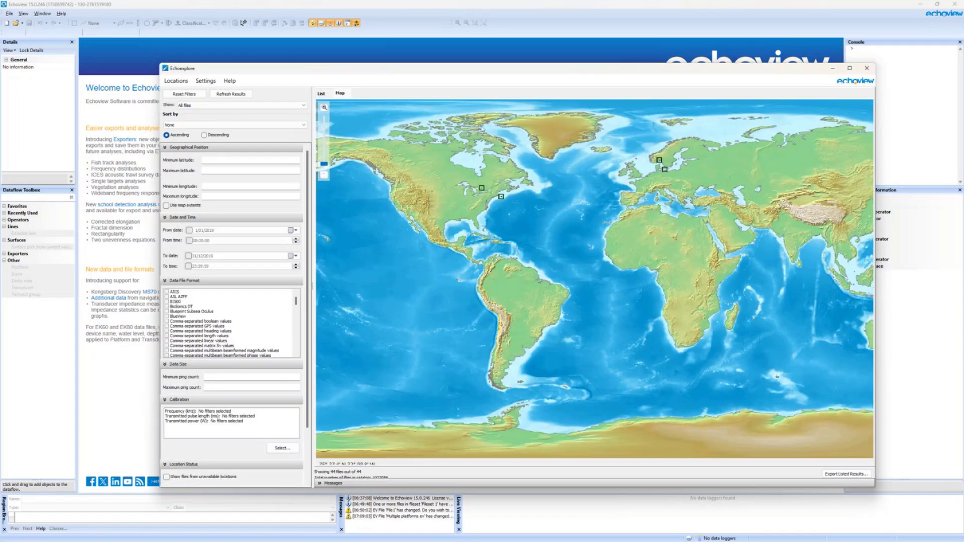
Browse the Echoexplore catalogue on the world map and in the 44-file table
left_click(321, 94)
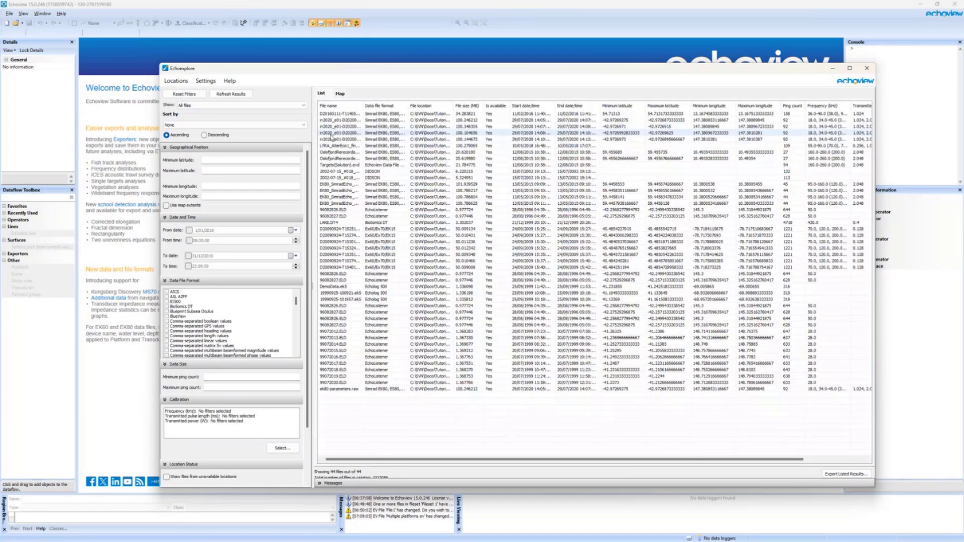
left_click_drag(502, 68, 455, 69)
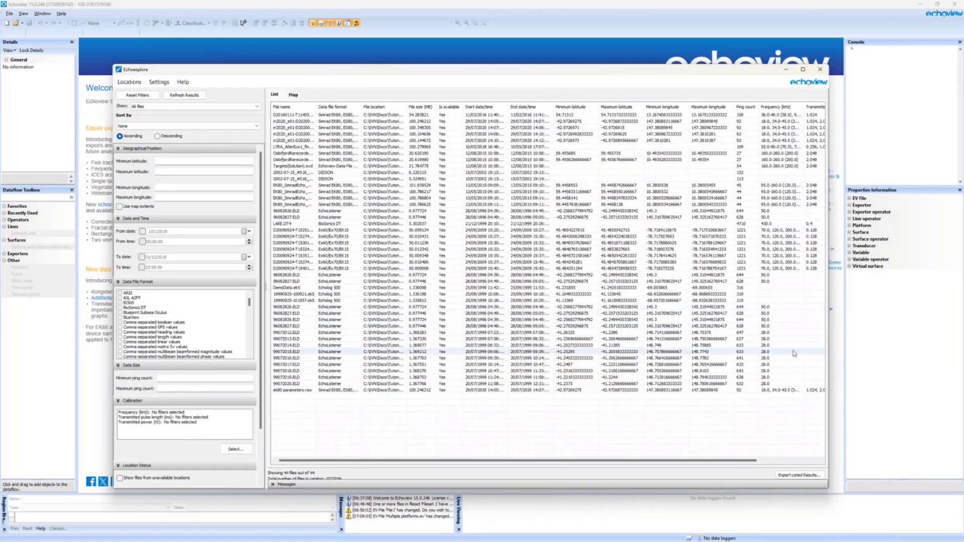
left_click(294, 95)
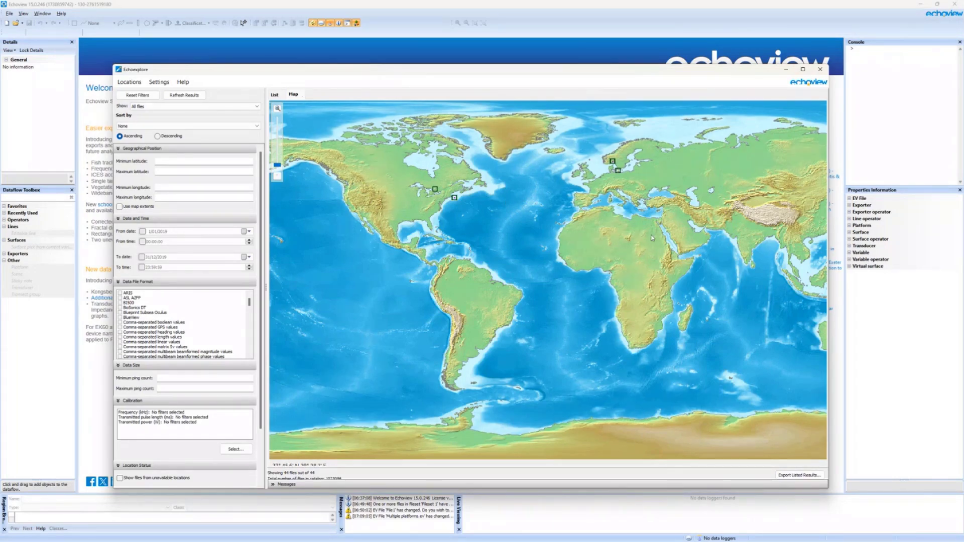
left_click(276, 94)
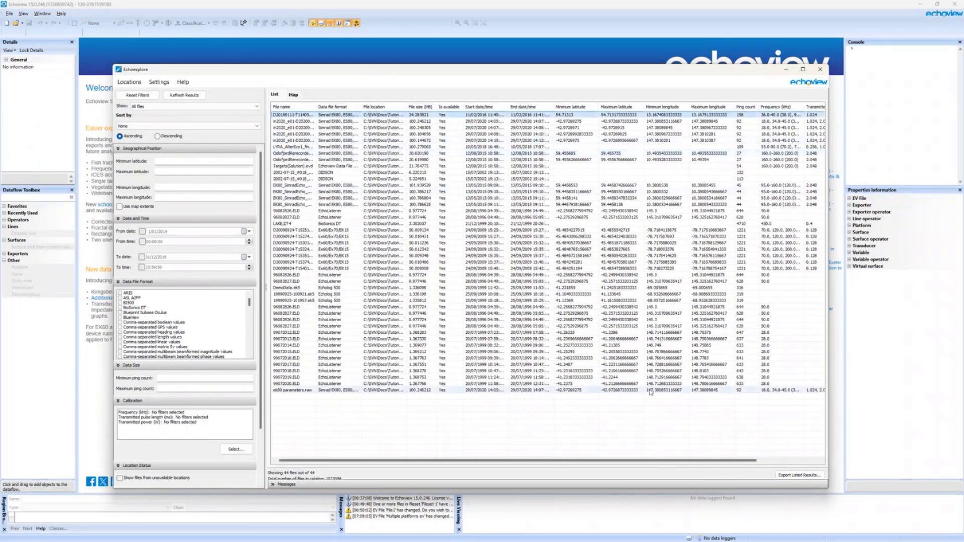
mouse_move(637, 460)
left_mouse_down()
mouse_move(684, 472)
mouse_move(621, 457)
left_mouse_up()
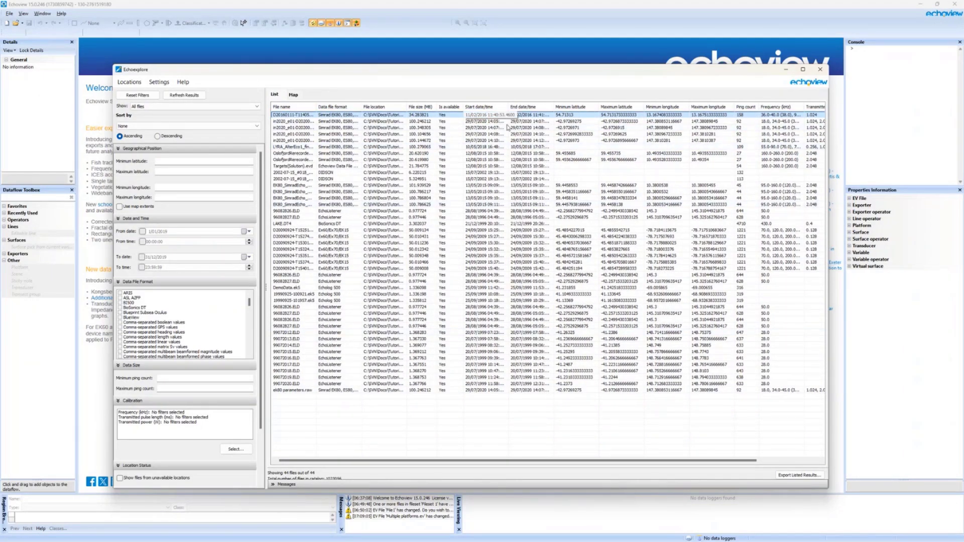
Open the second catalogued file in Echoview and select its T1 WBT - ES18 node
left_click(777, 121)
right_click(777, 121)
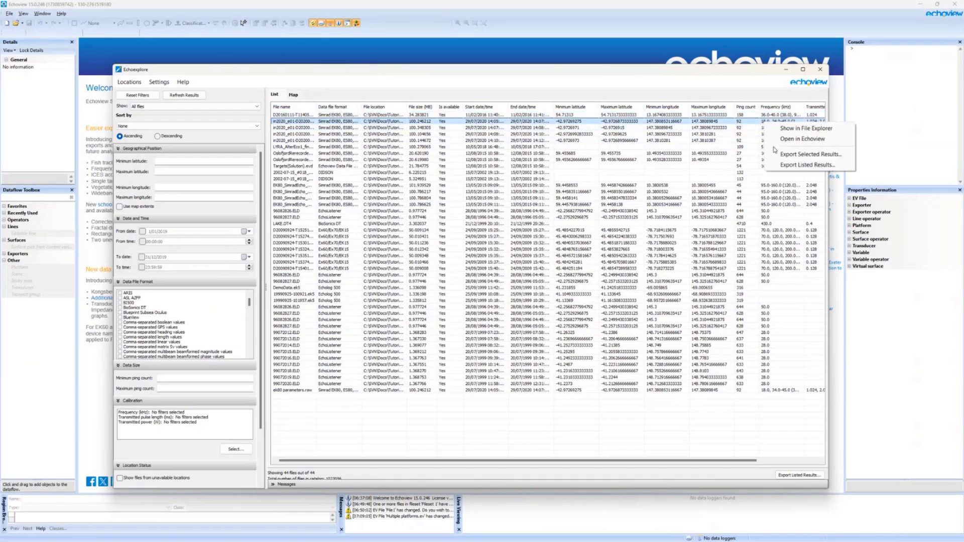
left_click(803, 140)
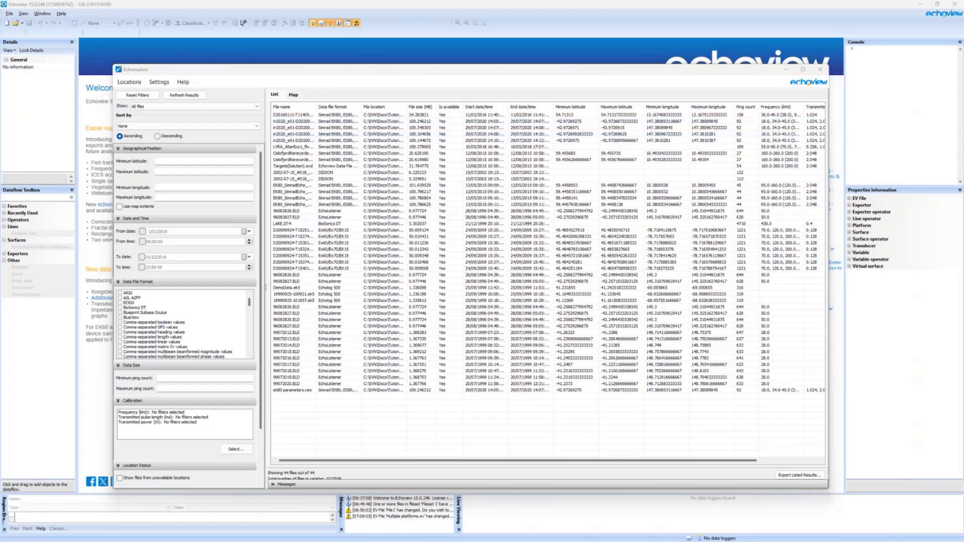
left_click(315, 249)
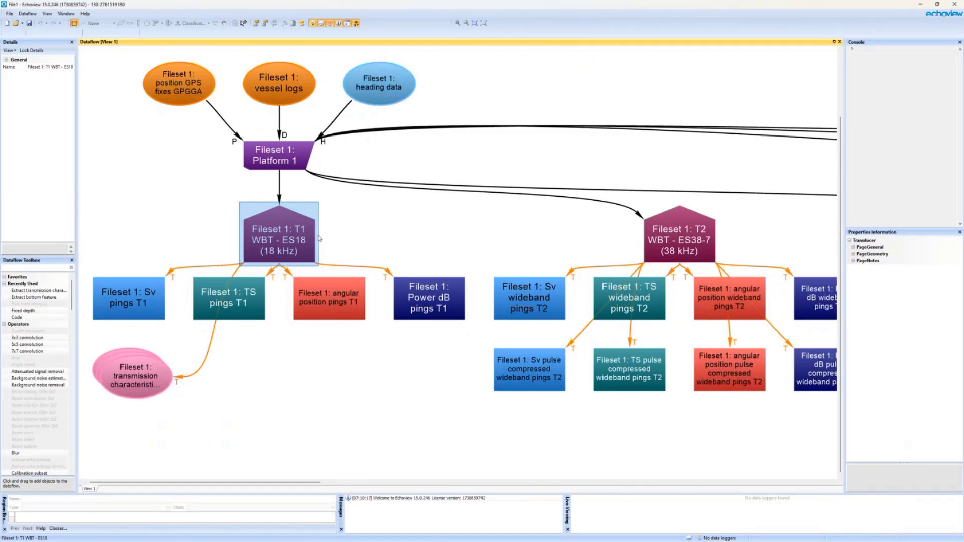
Pan back to the T1 WBT - ES18 node and open its Transducer Properties, centred on screen
key("F2")
key("Escape")
mouse_move(285, 229)
left_click(653, 246)
left_click_drag(651, 252, 550, 246)
left_click_drag(431, 247, 555, 270)
left_click(299, 239)
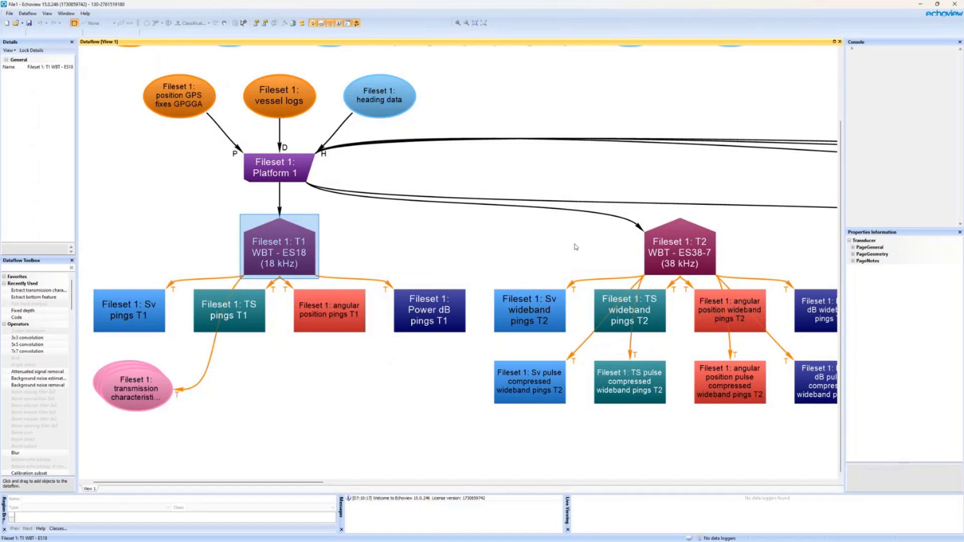
mouse_move(280, 242)
double_click(277, 247)
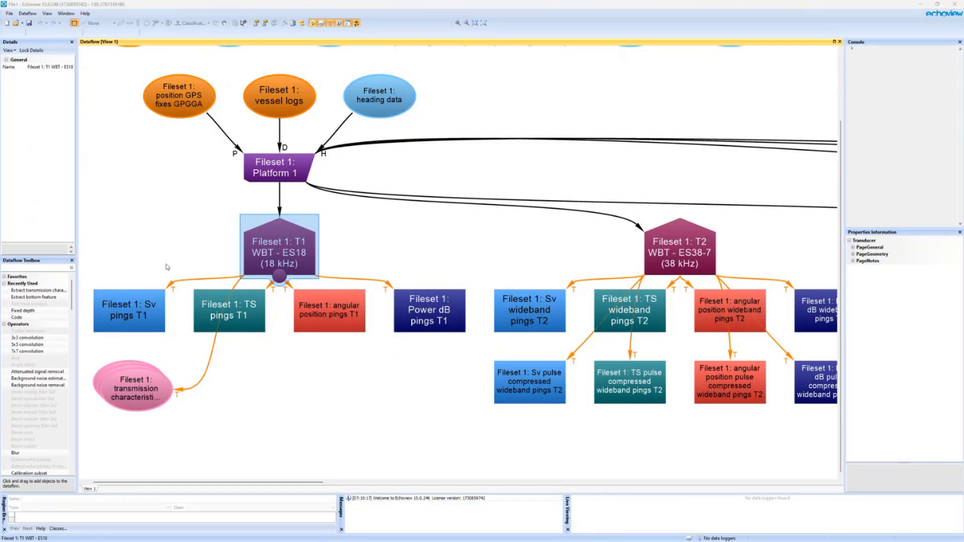
left_click_drag(97, 133, 470, 128)
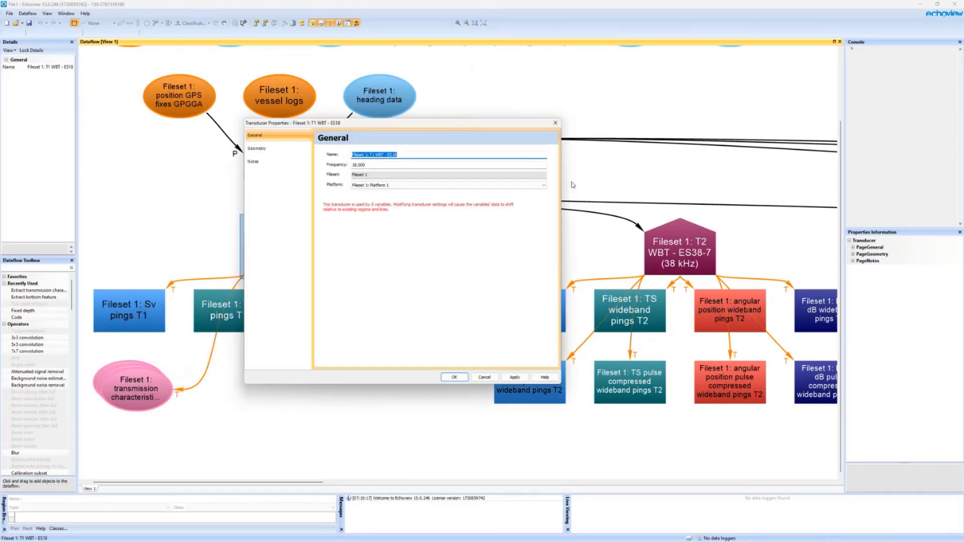
Check the T1 geometry page: offsets X -0.990, Y 3.040, Z 2.000 m, zero rotation
left_click(281, 149)
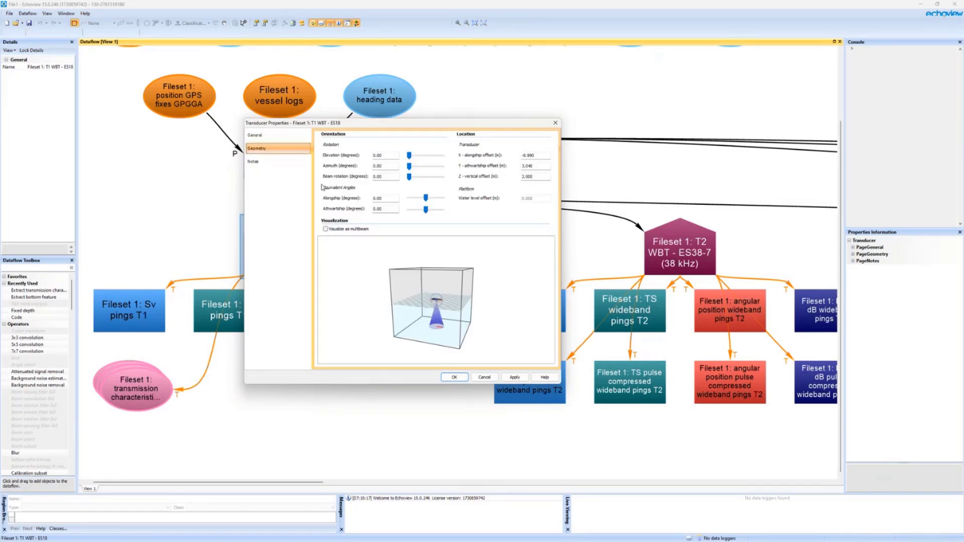
left_click(536, 155)
left_click(547, 175)
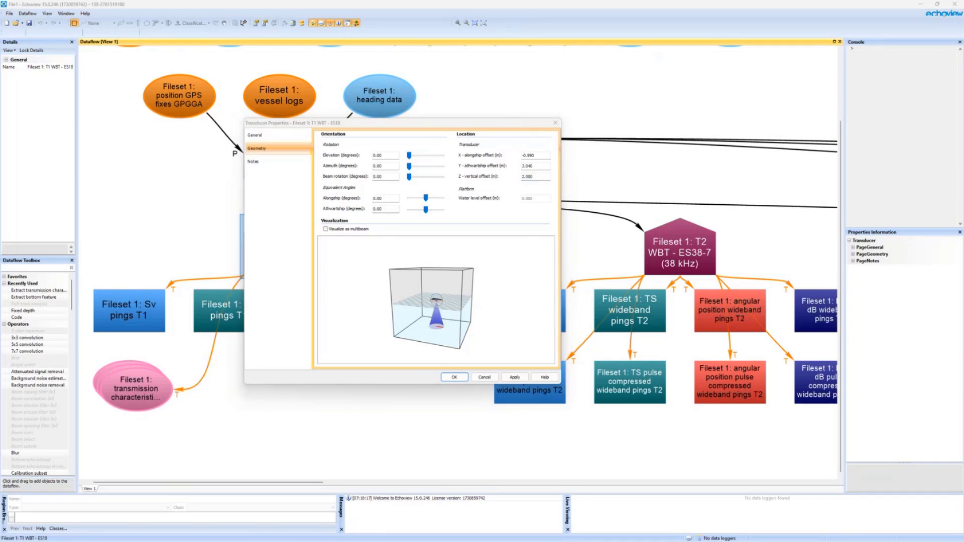
left_click(513, 218)
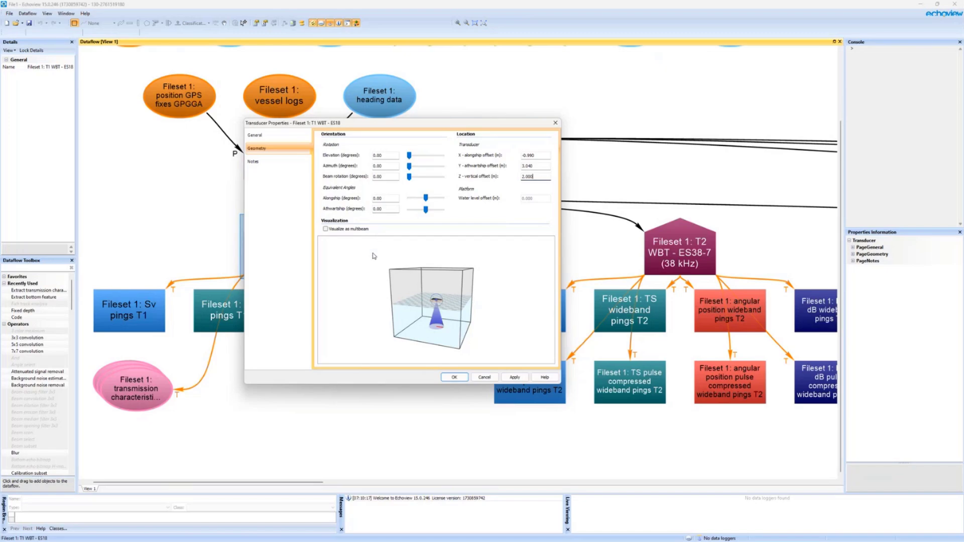
Close the T1 transducer properties and adjust the node details panel
left_click(454, 378)
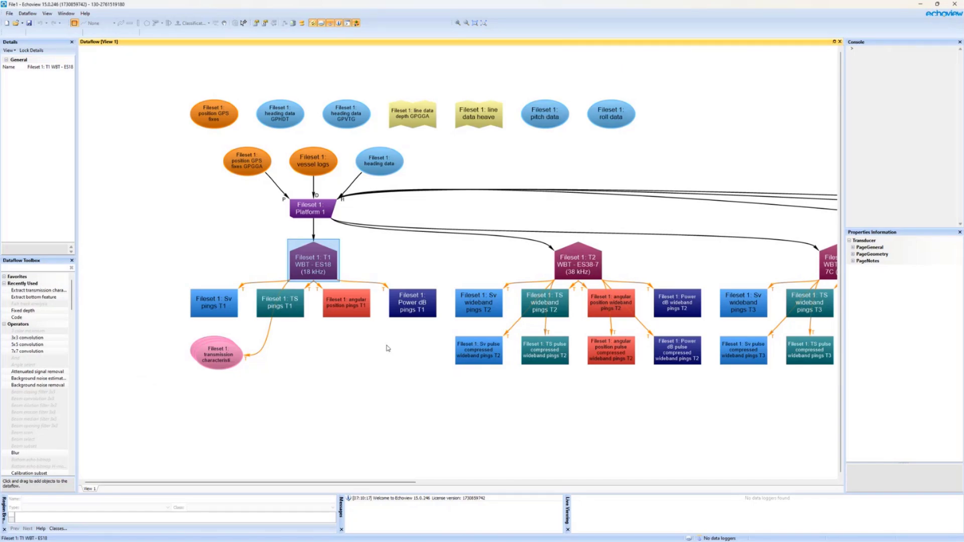
mouse_move(410, 311)
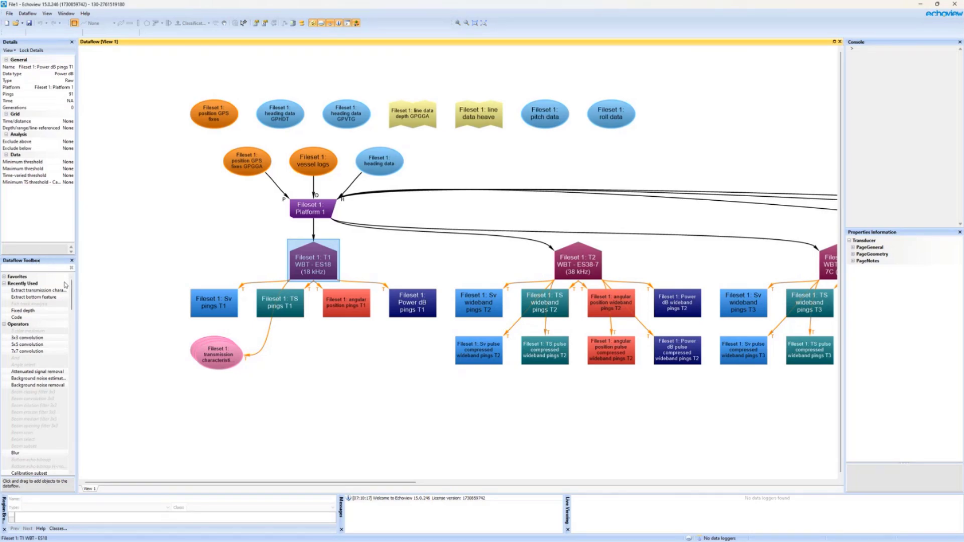
mouse_move(72, 291)
left_mouse_down()
mouse_move(72, 303)
mouse_move(71, 274)
left_mouse_up()
left_click(45, 67)
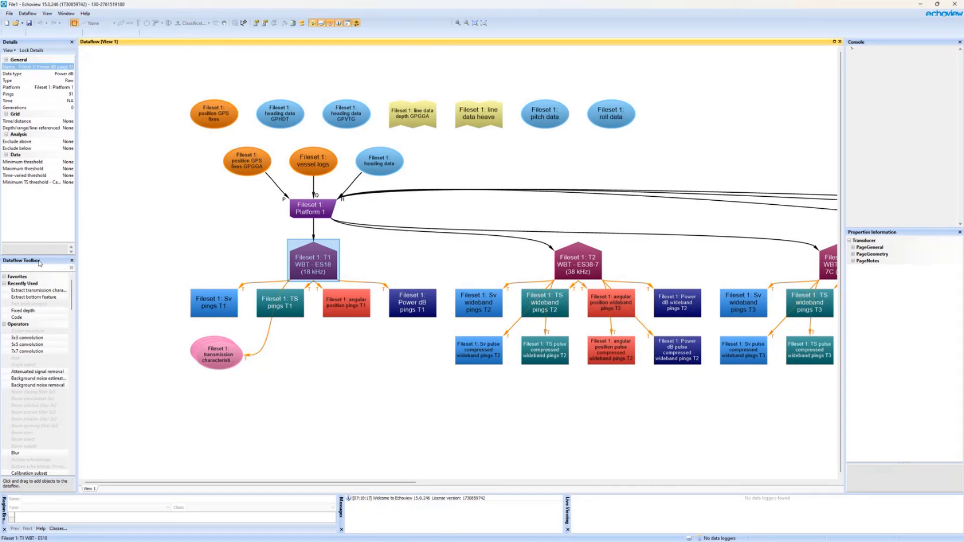
Close and reopen the Dataflow Toolbox via View and the toolbar, then make it taller
left_click(71, 261)
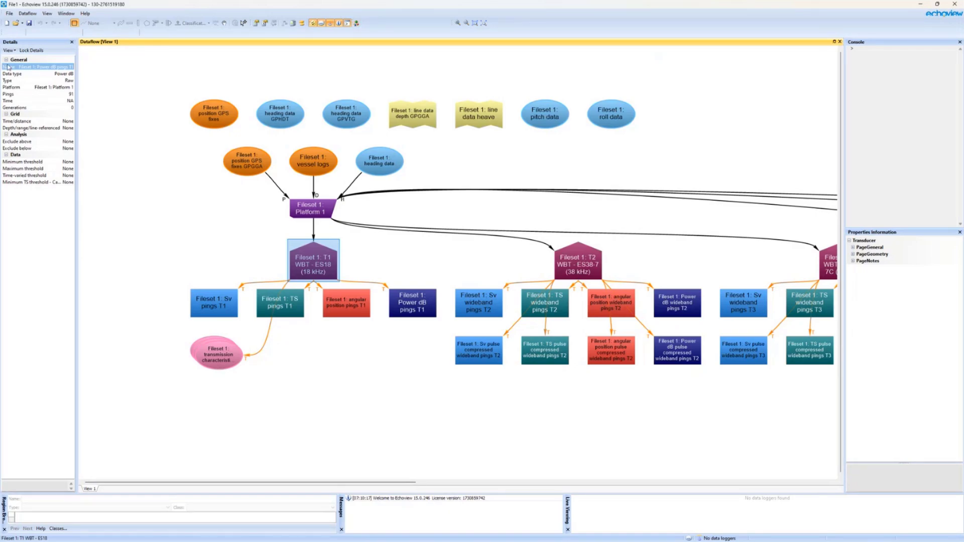
left_click(47, 14)
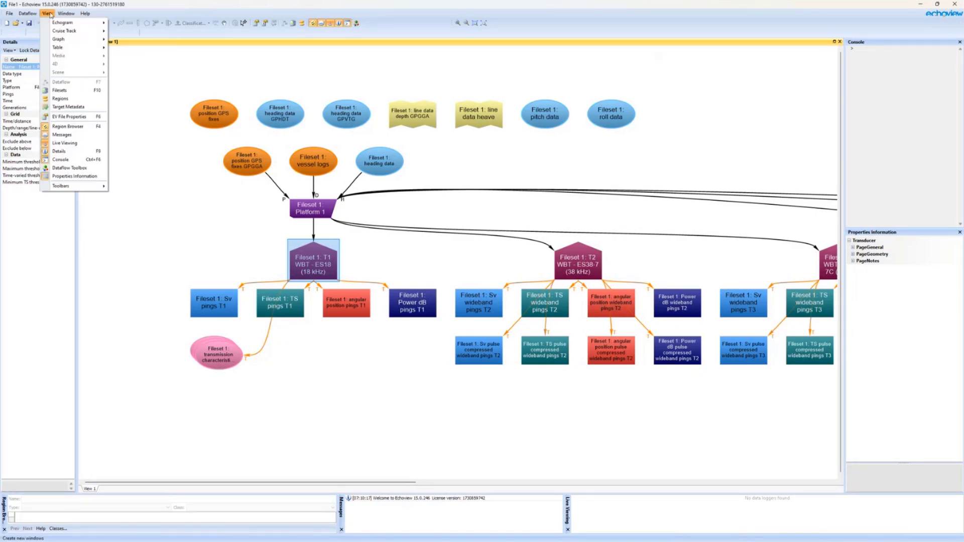
left_click(76, 172)
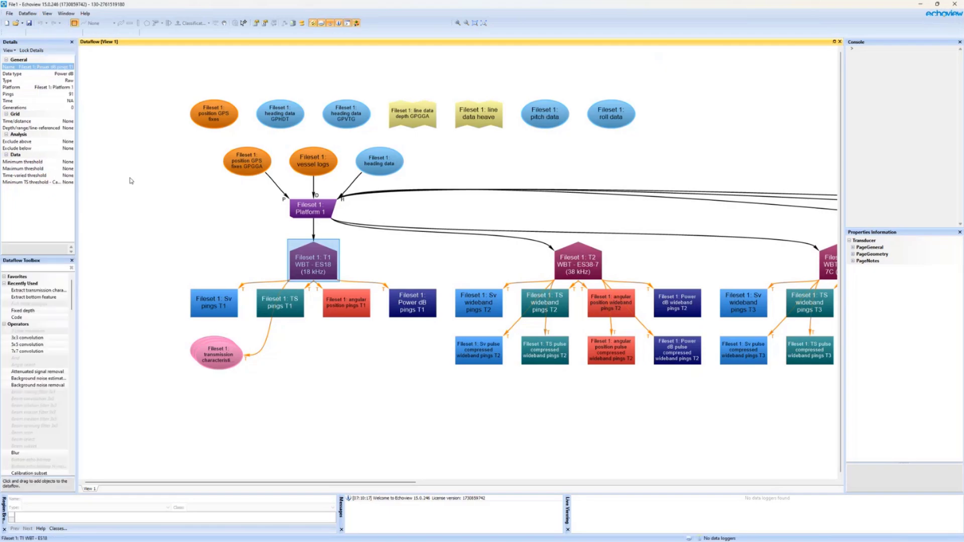
left_click(356, 23)
left_click(356, 24)
left_click(356, 23)
left_click(356, 23)
left_click_drag(45, 256, 54, 206)
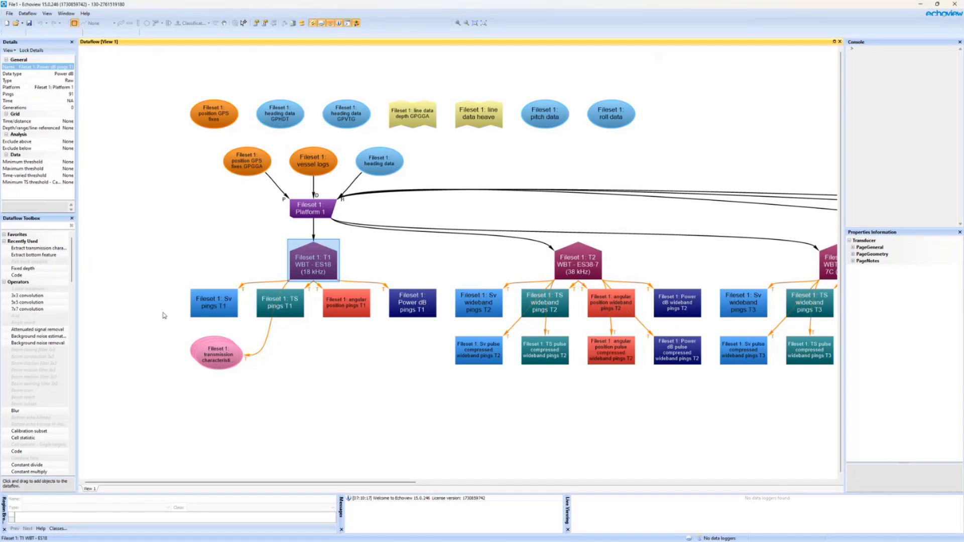
Add Background noise removal under Sv pings T1; move transmission characteristics under angular position pings T1
left_click(191, 305)
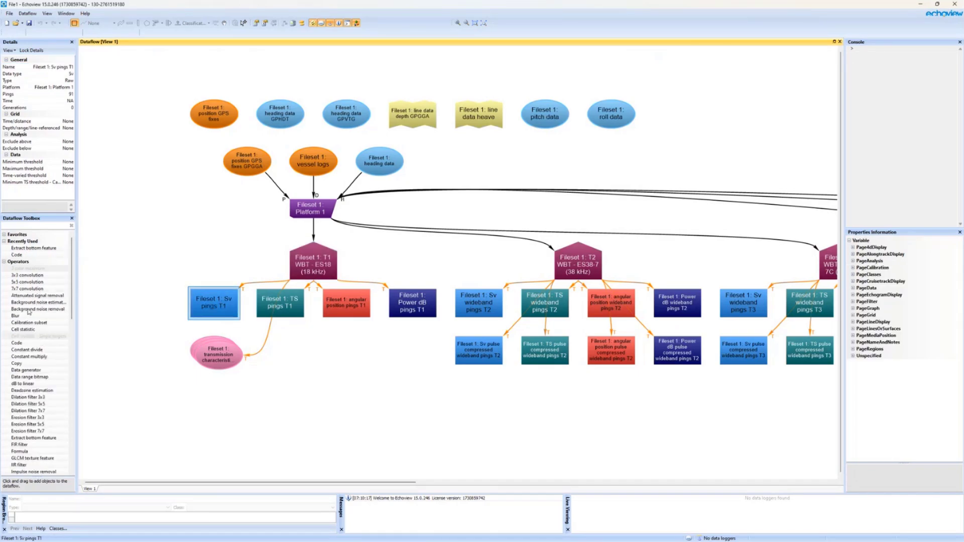
left_click_drag(31, 310, 124, 340)
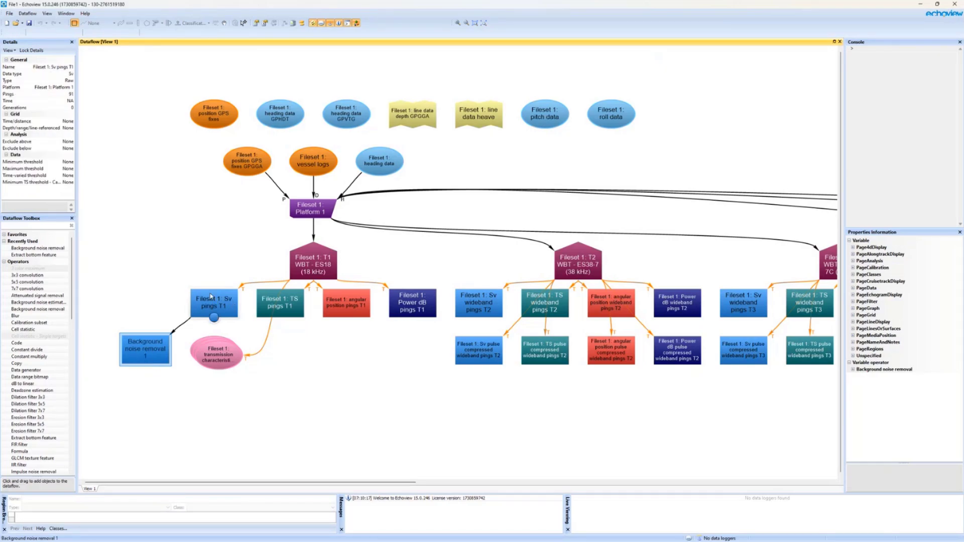
left_click(216, 351)
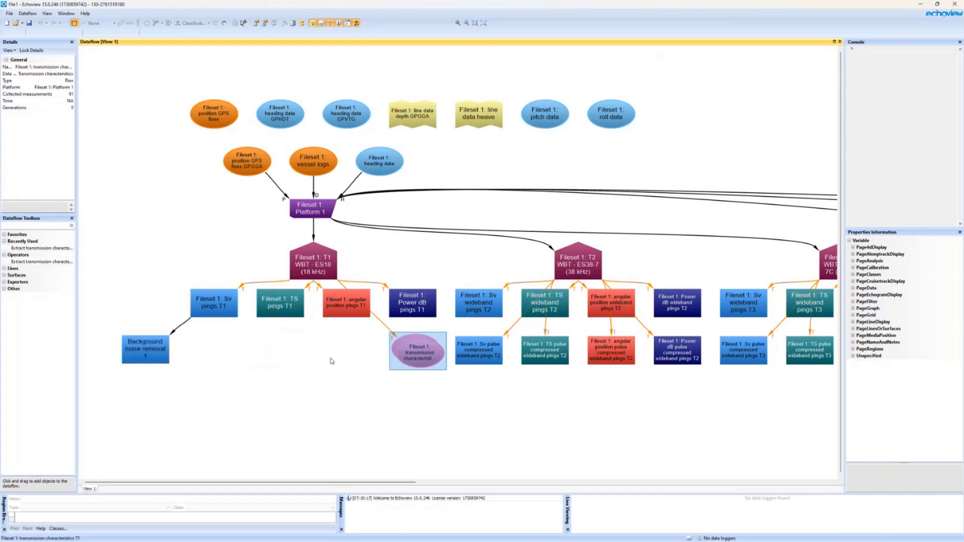
Create Minus 1 from Background noise removal 1 and Sv pings T1, placed beneath both inputs
left_click(229, 307)
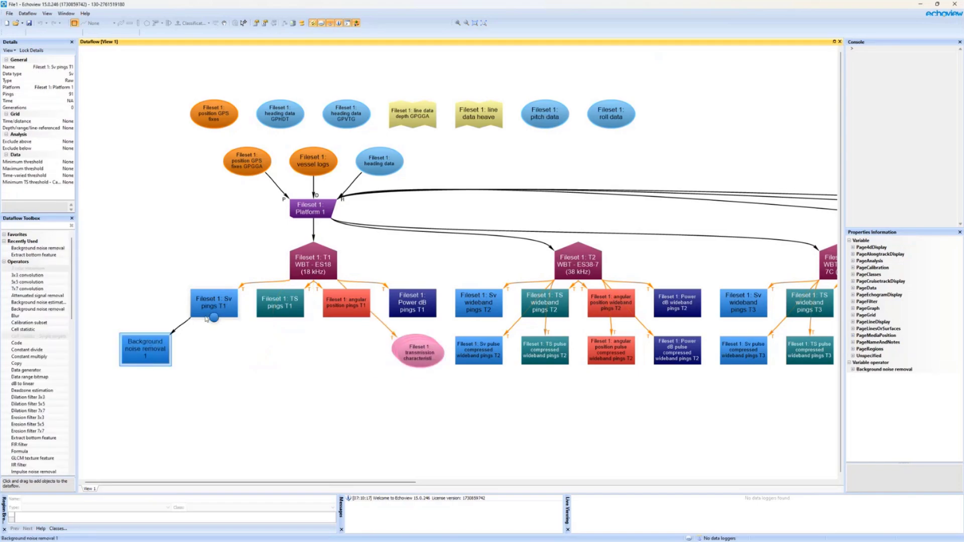
left_click(206, 315, "ctrl")
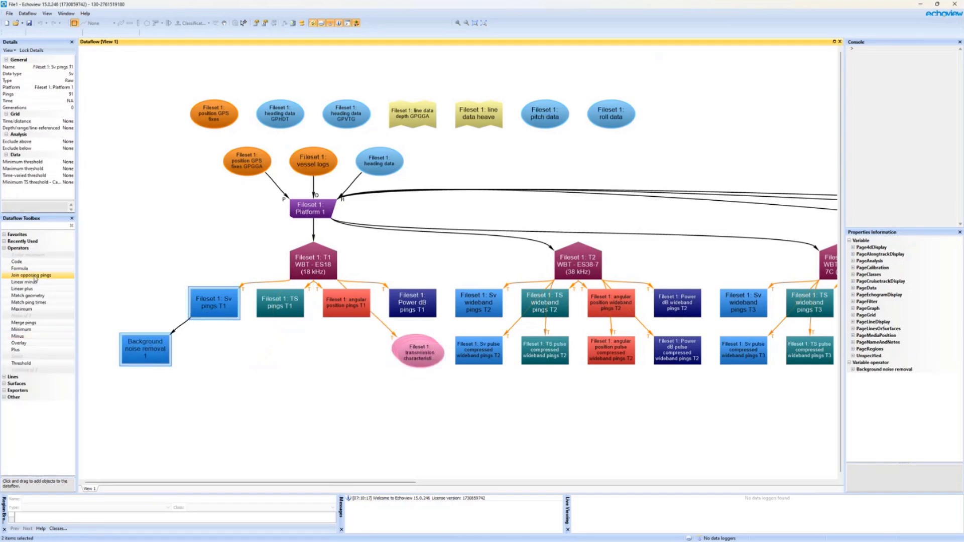
left_click_drag(23, 336, 212, 404)
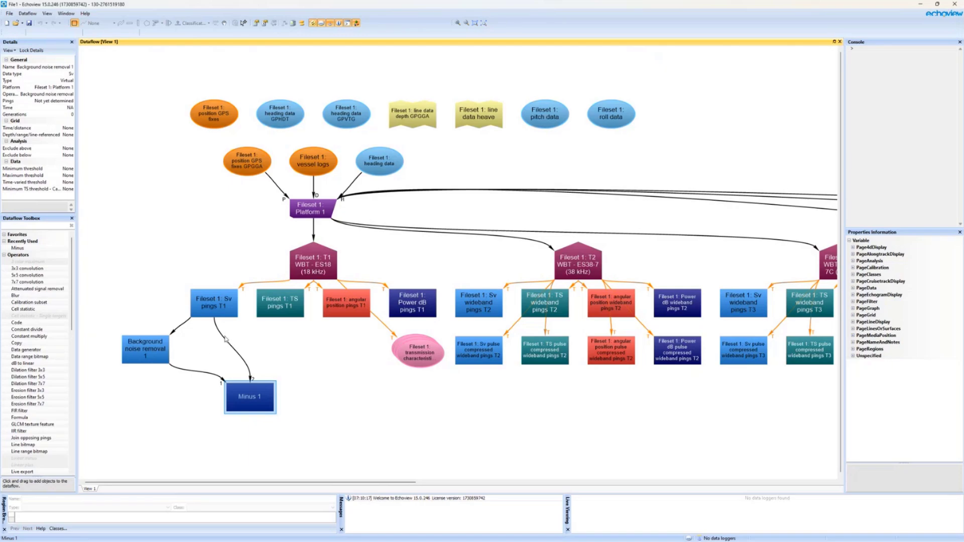
left_click_drag(138, 342, 136, 305)
left_click_drag(249, 397, 175, 374)
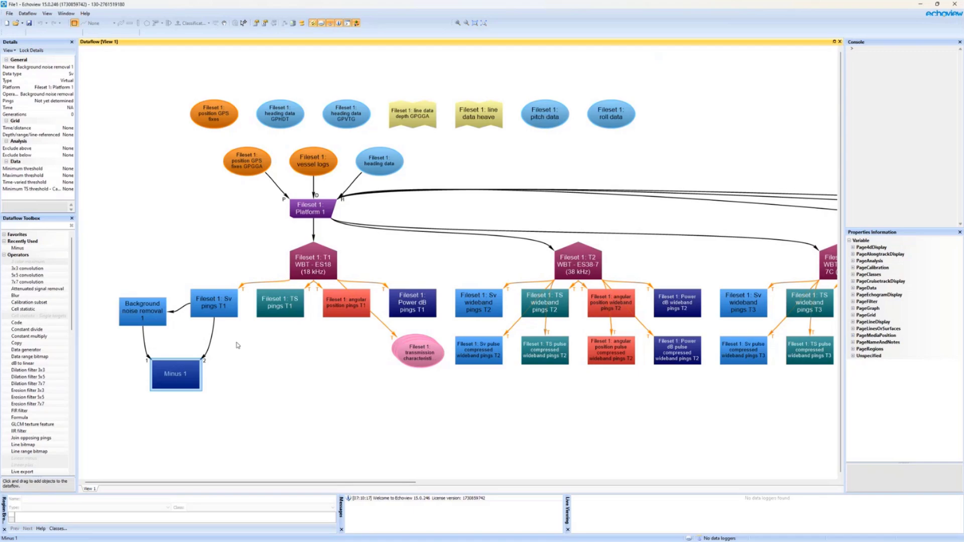
scroll(144, 382, "up", 3)
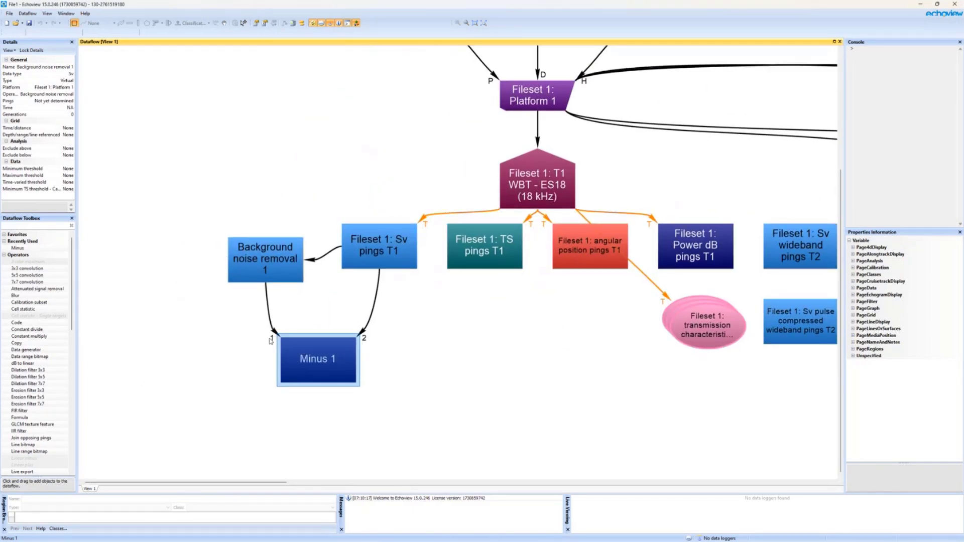
left_click(318, 384)
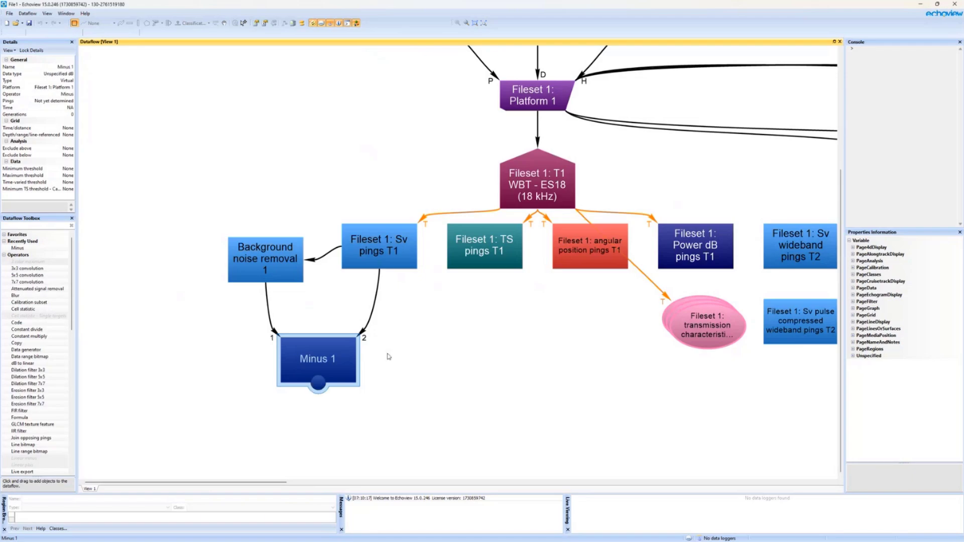
right_click(334, 360)
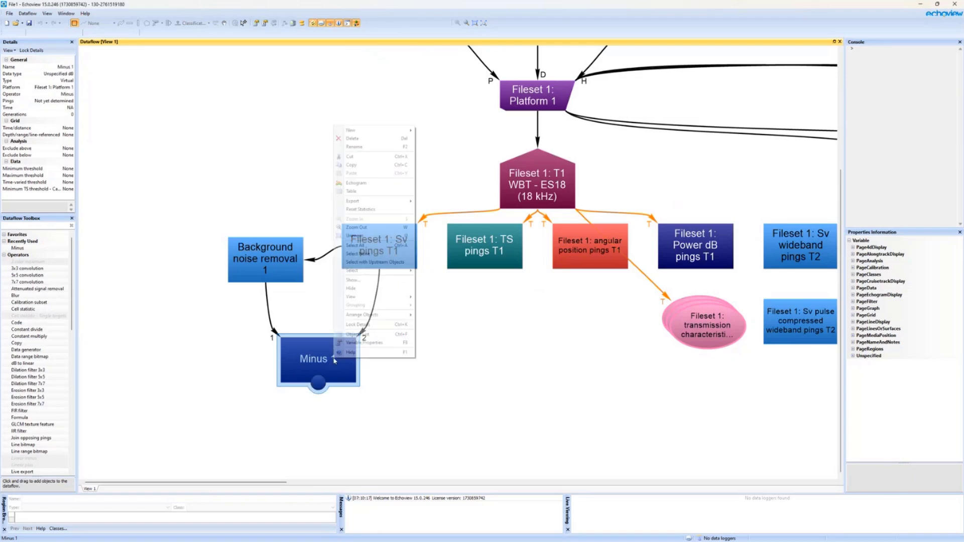
left_click(363, 342)
left_click_drag(455, 137, 501, 162)
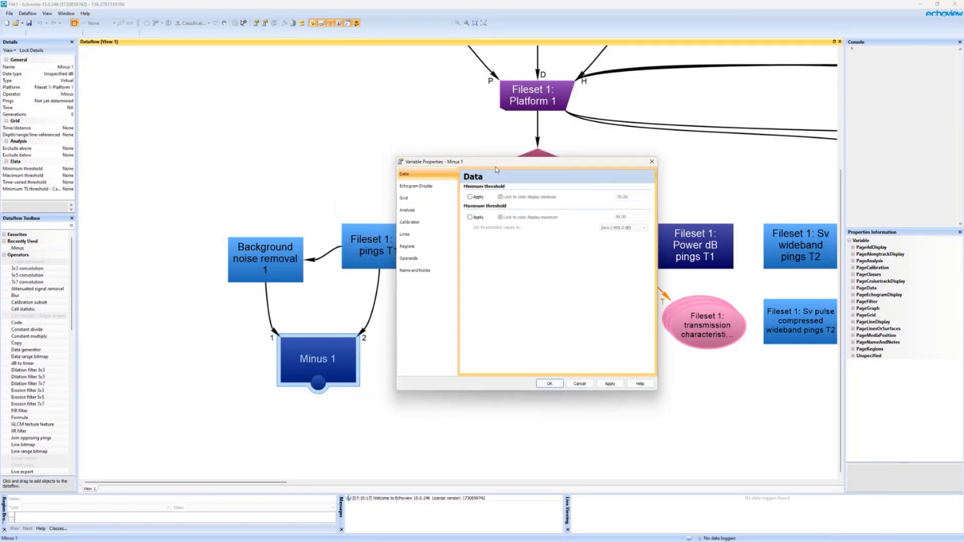
left_click(408, 258)
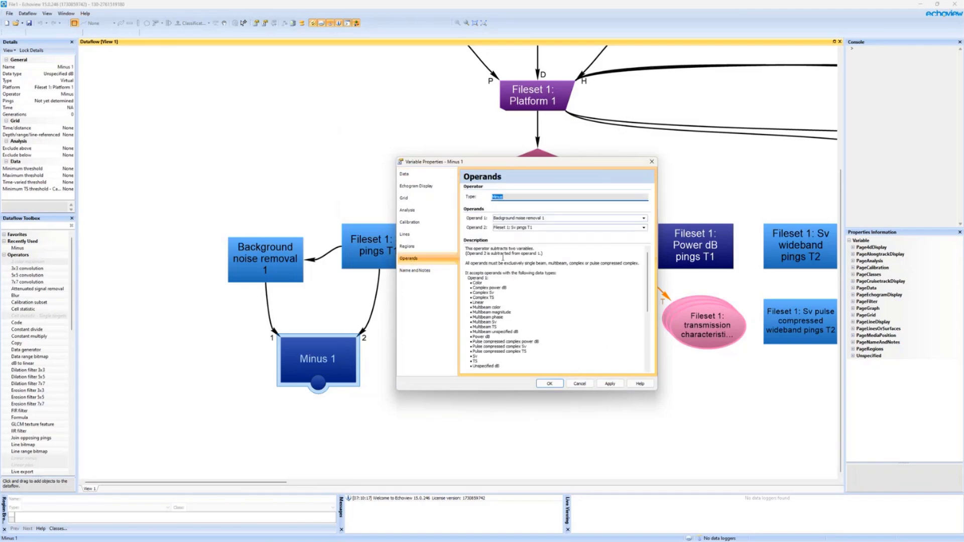
left_click(486, 253)
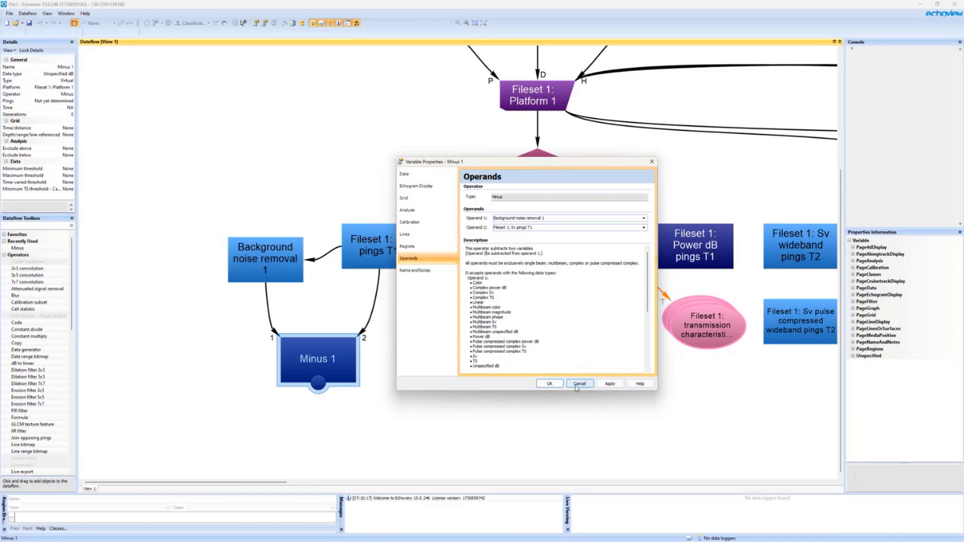
left_click(550, 383)
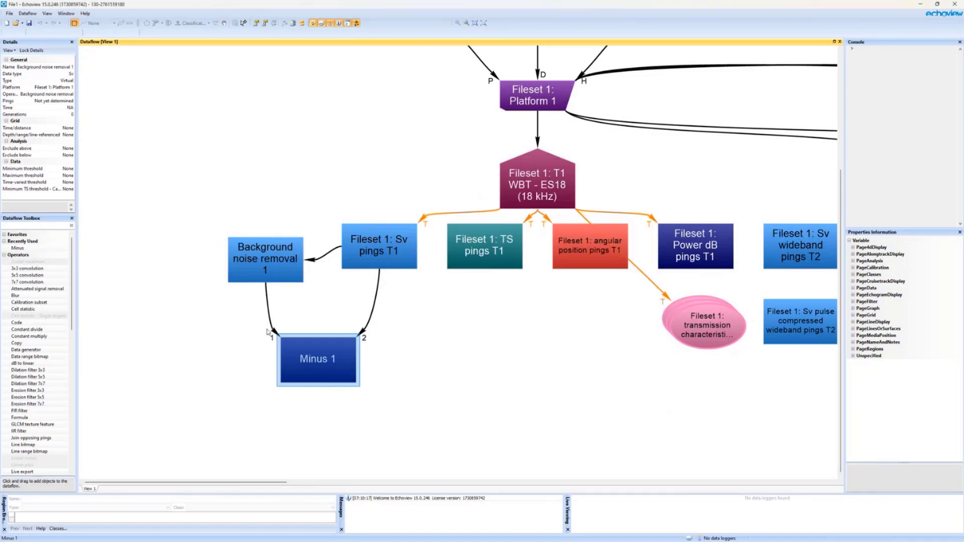
Add a Minus 2 operator from Sv pings T1 and Background noise removal 1, beside Minus 1
left_click(261, 256)
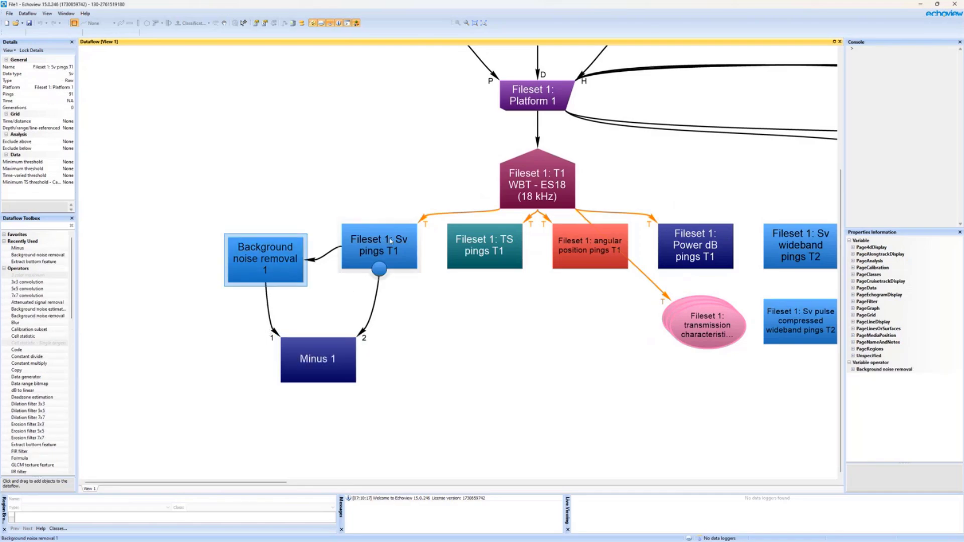
left_click(378, 265)
left_click(454, 334)
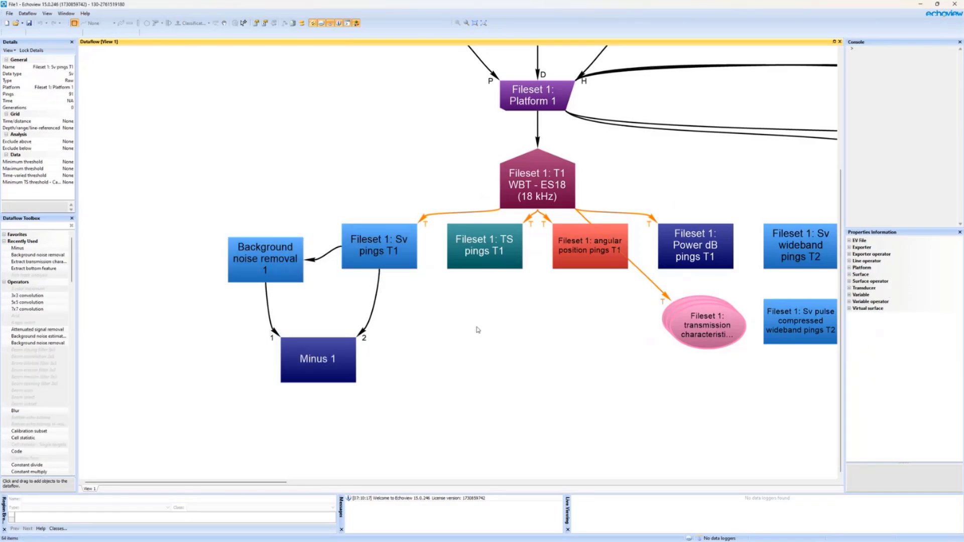
left_click(377, 238)
left_click(262, 257, "ctrl")
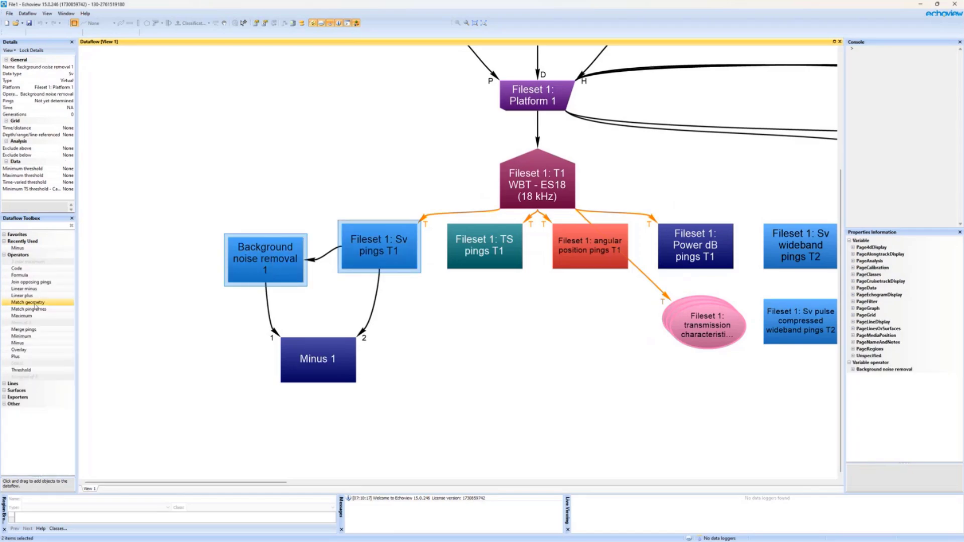
left_click_drag(32, 343, 311, 438)
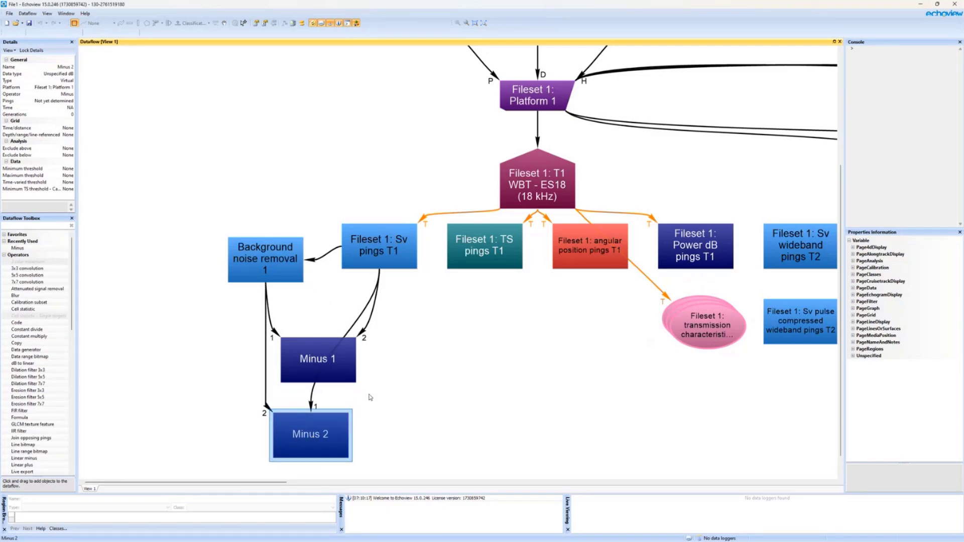
left_click_drag(302, 454, 437, 356)
Wire Sv pings T1 to Minus 2 input 1 and Background noise removal 1 to input 2
left_click_drag(378, 271, 402, 315)
left_click(384, 260)
left_click_drag(381, 270, 421, 304)
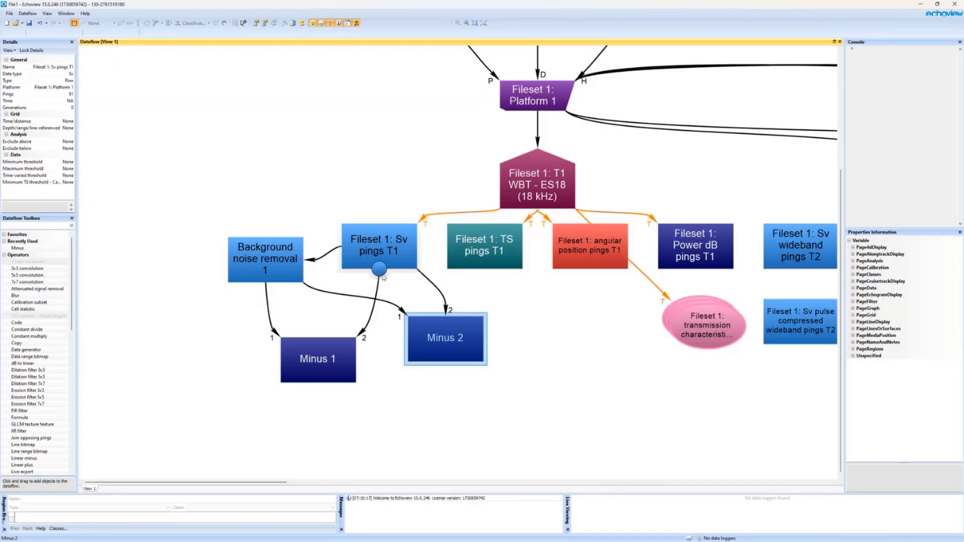
left_click(265, 272)
left_click_drag(265, 282, 454, 321)
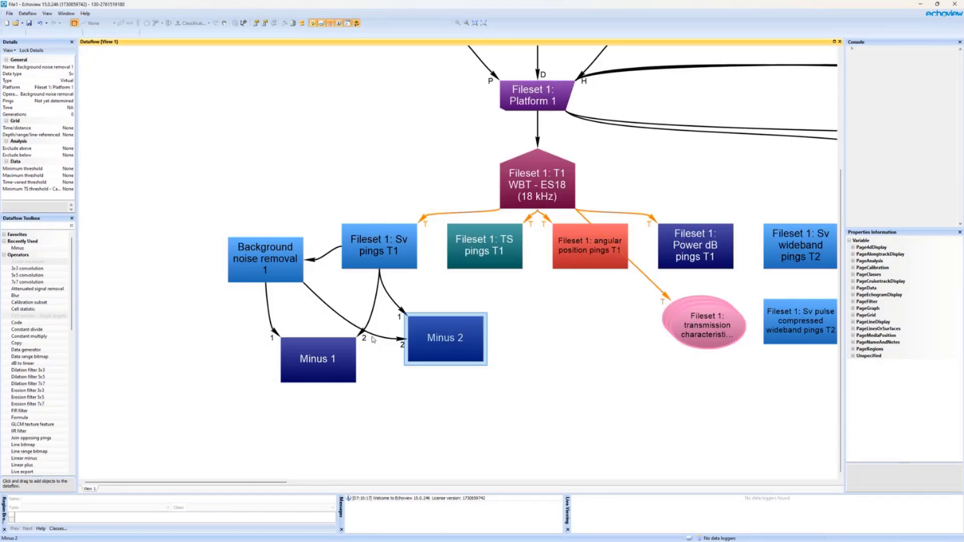
Marquee-select Background noise removal 1, Sv pings T1, TS pings T1, Minus 1 and Minus 2
left_click(113, 262)
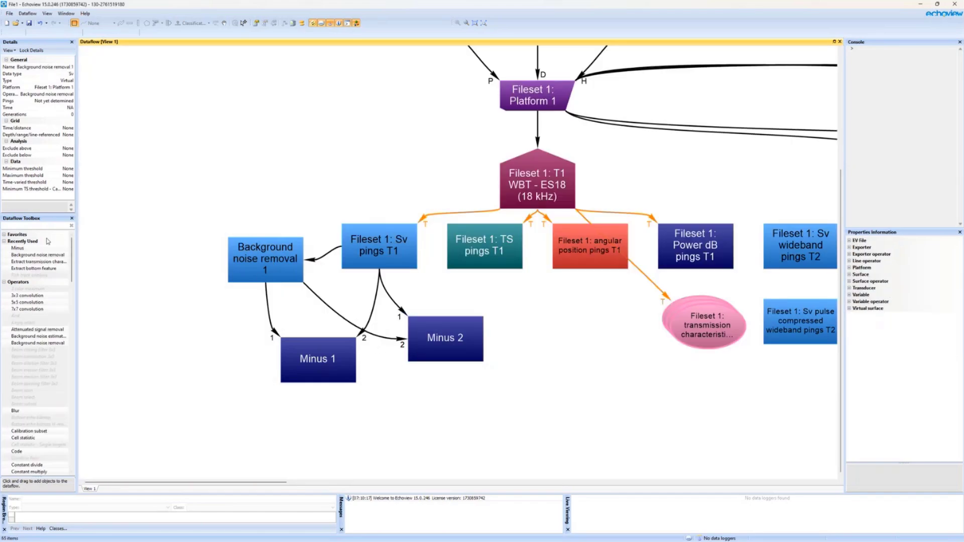
left_click(239, 267)
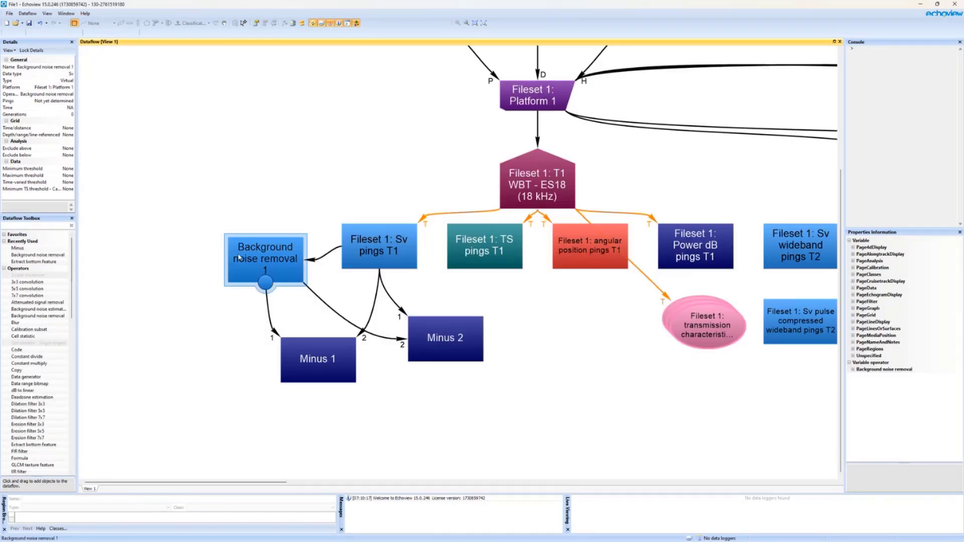
left_click(251, 205)
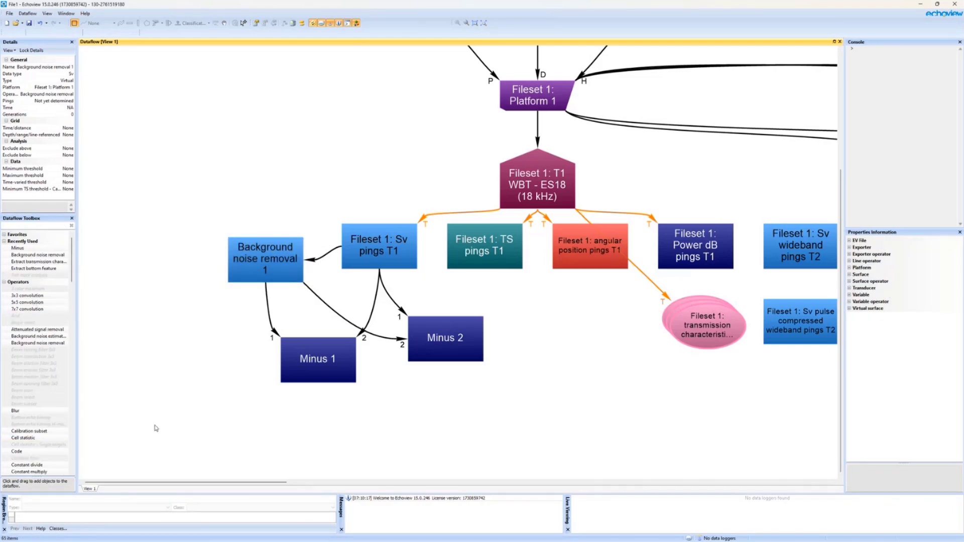
left_click(357, 267)
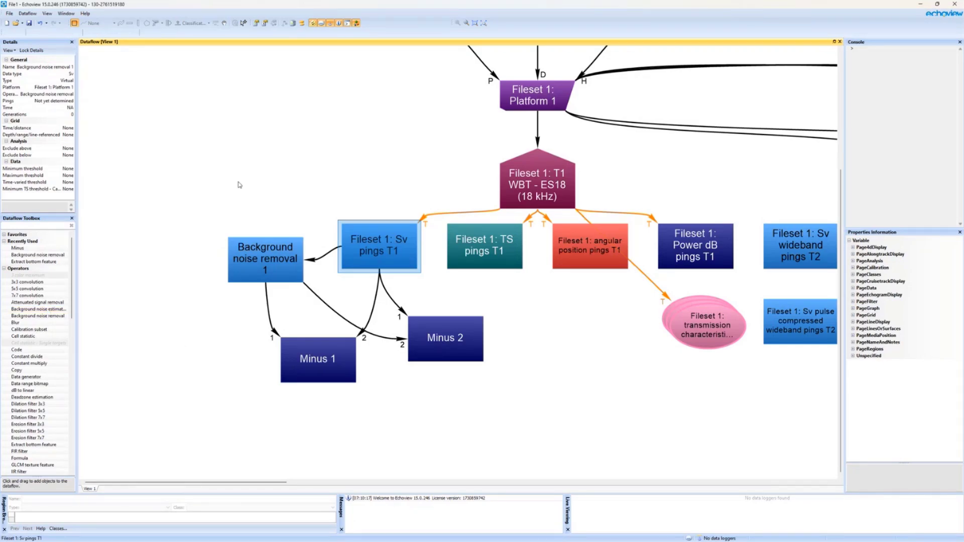
left_click_drag(188, 217, 507, 394)
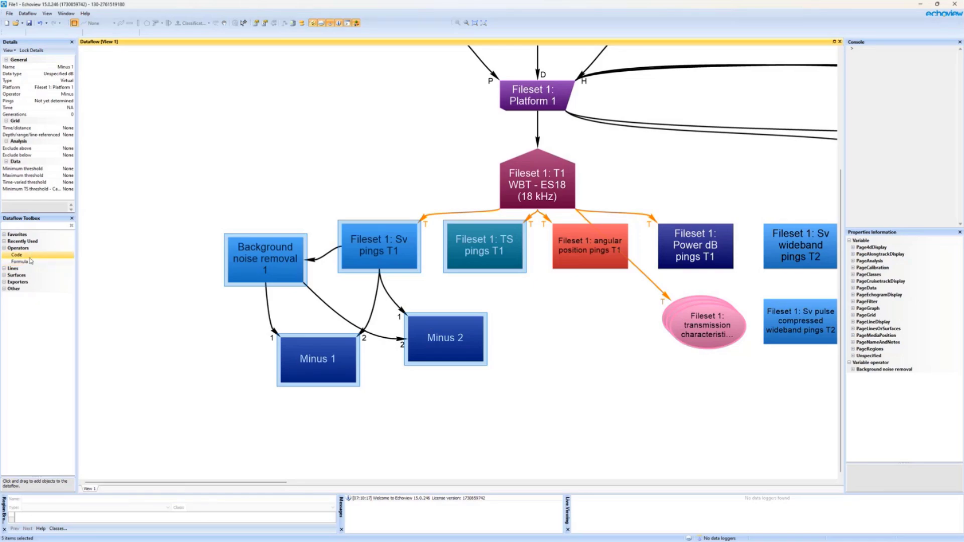
Add a Code 1 operator fed by the selected nodes, allow Python code, and place it below the others
left_click_drag(17, 254, 162, 413)
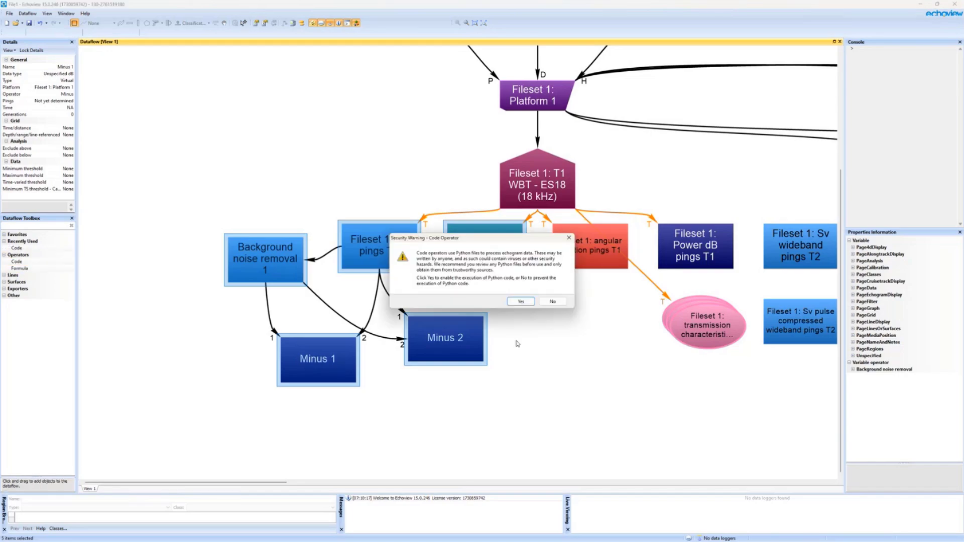
left_click(520, 301)
scroll(379, 428, "down", 1)
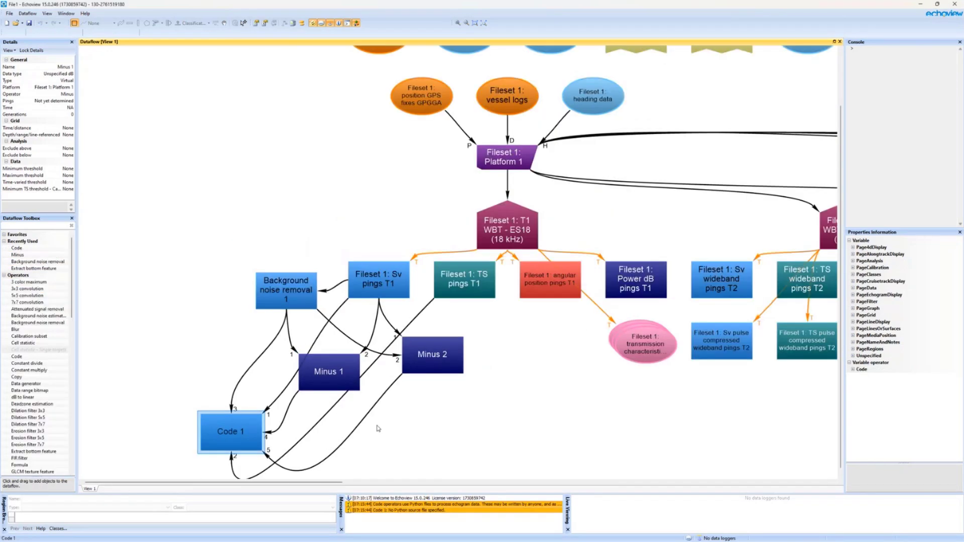
left_click_drag(253, 444, 524, 445)
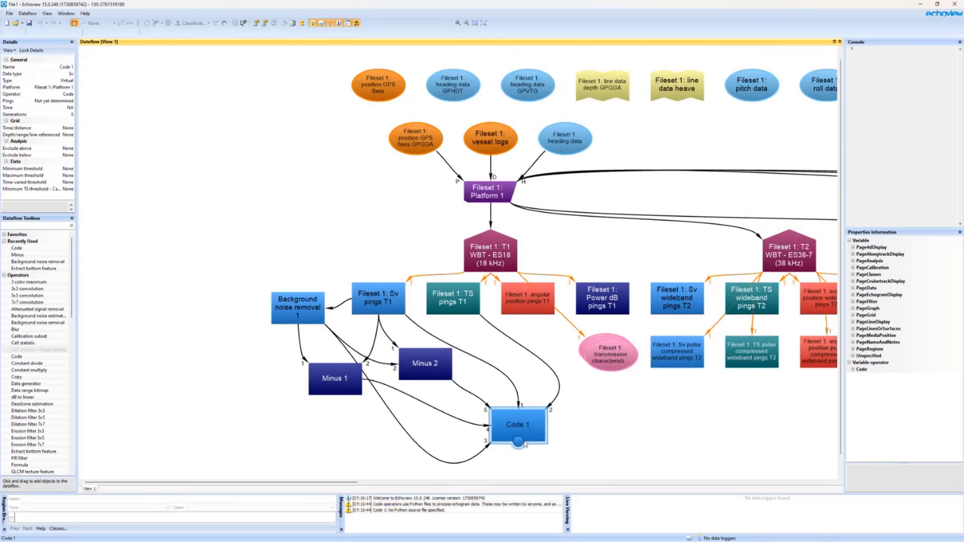
Inspect the Minus 1 node, the position GPS fixes data and the heading data
scroll(200, 312, "down", 1)
left_click(360, 385)
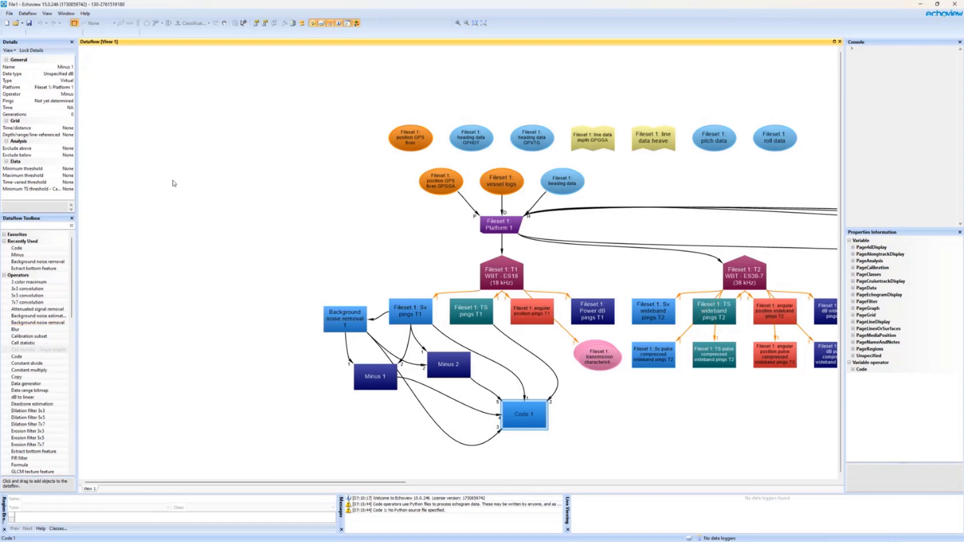
left_click(439, 190)
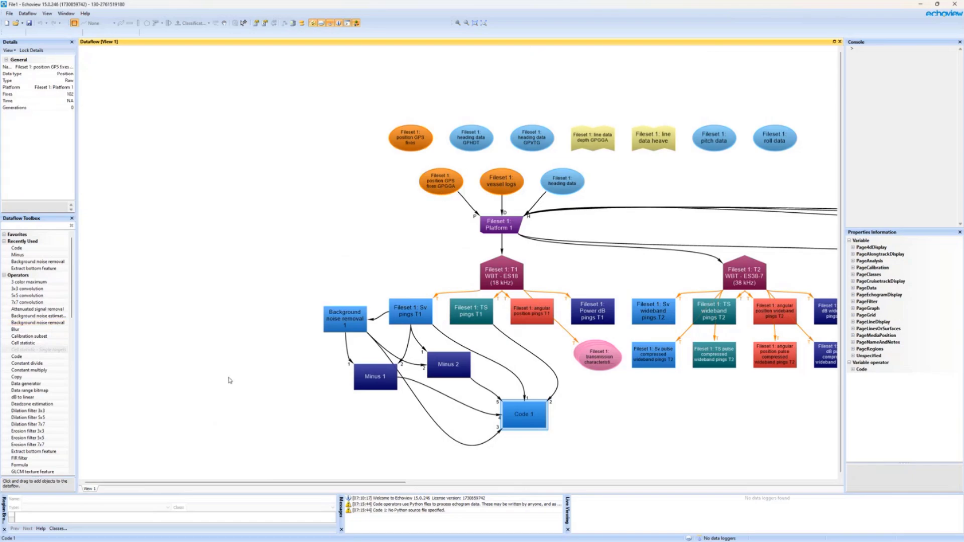
left_click(381, 142)
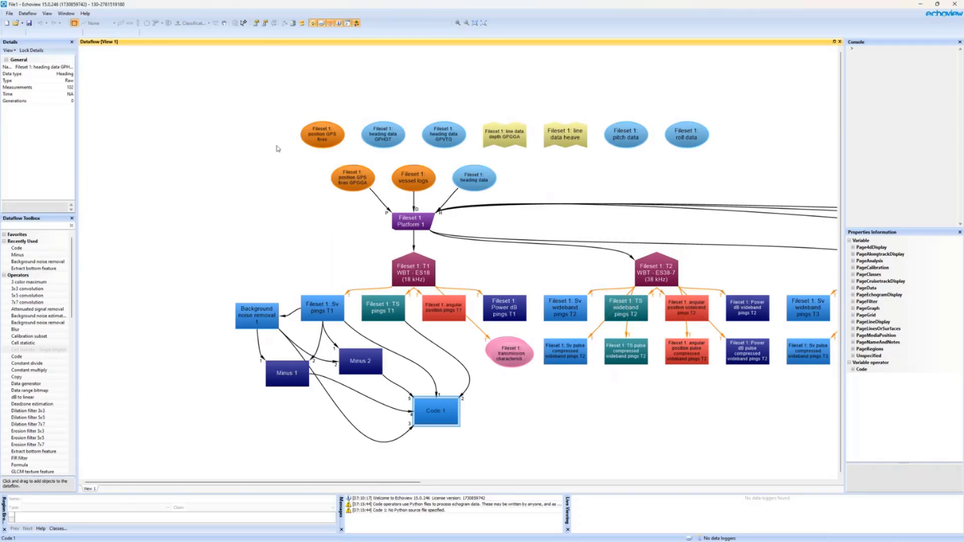
Add a Fixed depth [0.0 m] line operator to the dataflow
scroll(279, 216, "up", 3)
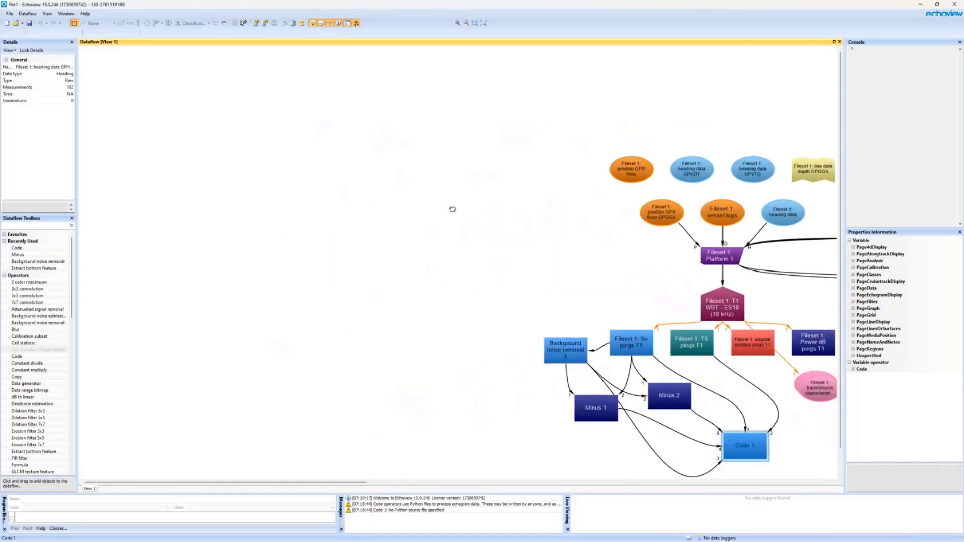
left_click(295, 348)
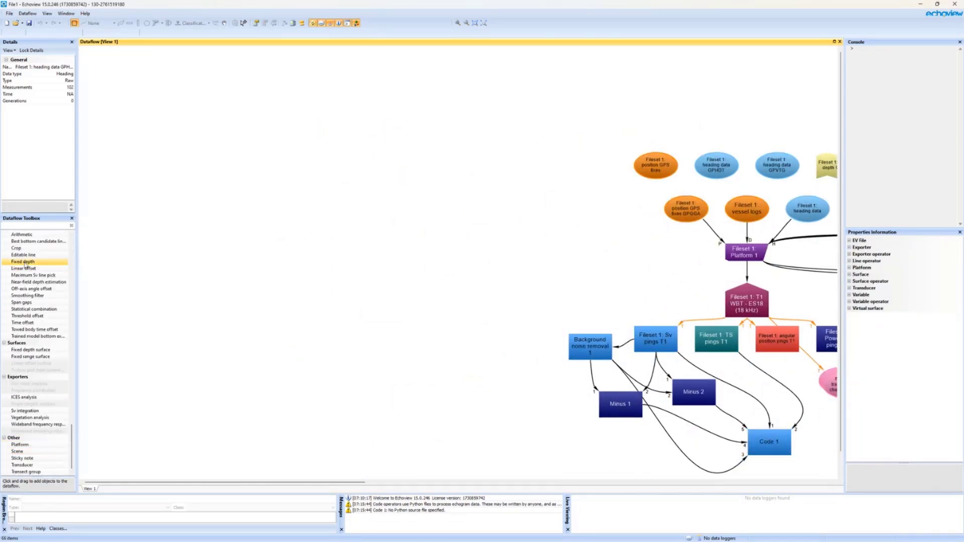
left_click_drag(22, 261, 352, 221)
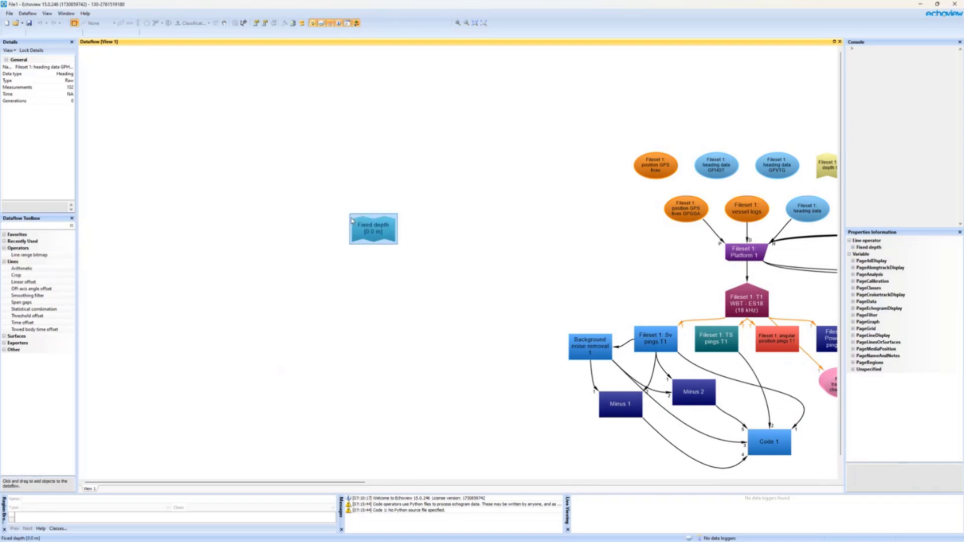
scroll(352, 221, "up", 3)
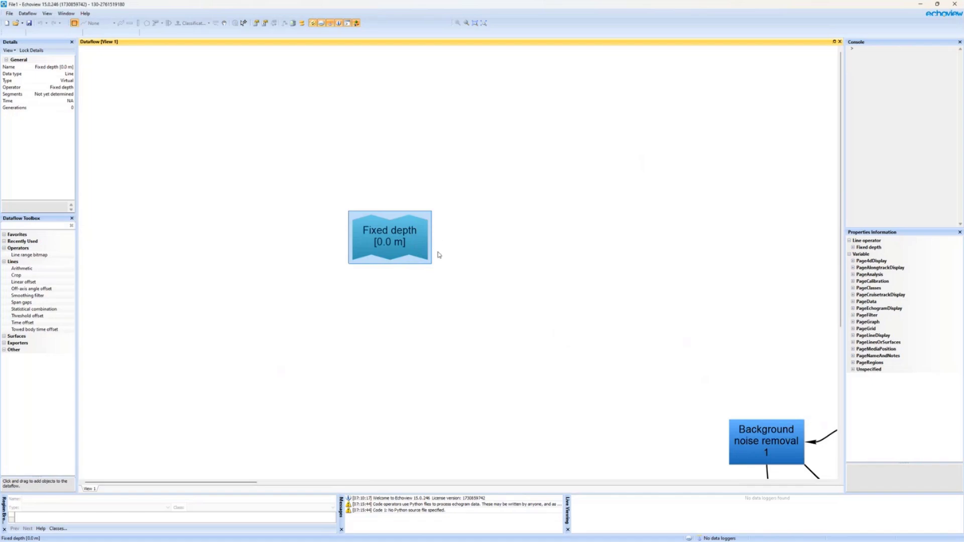
Open the Line Properties of the Fixed depth line
mouse_move(361, 249)
right_click(410, 239)
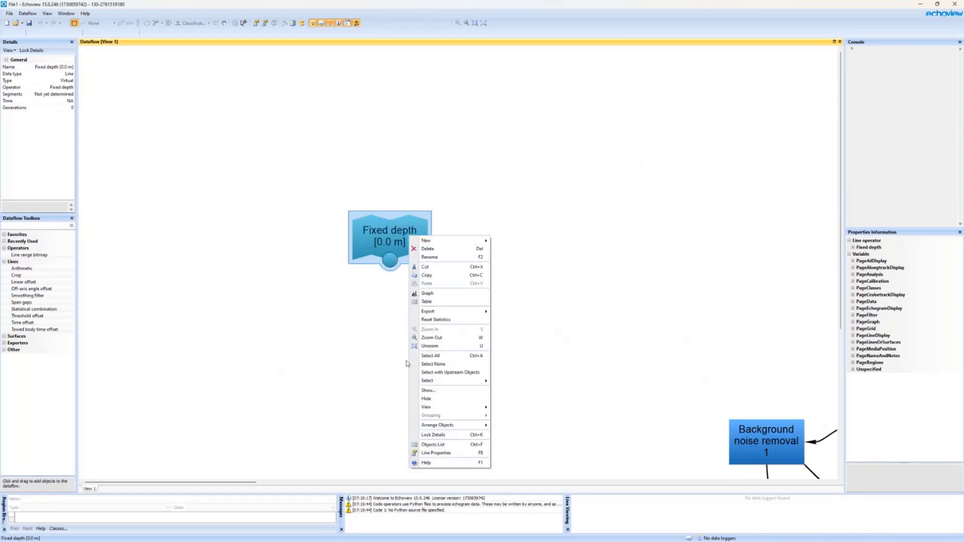
left_click(449, 454)
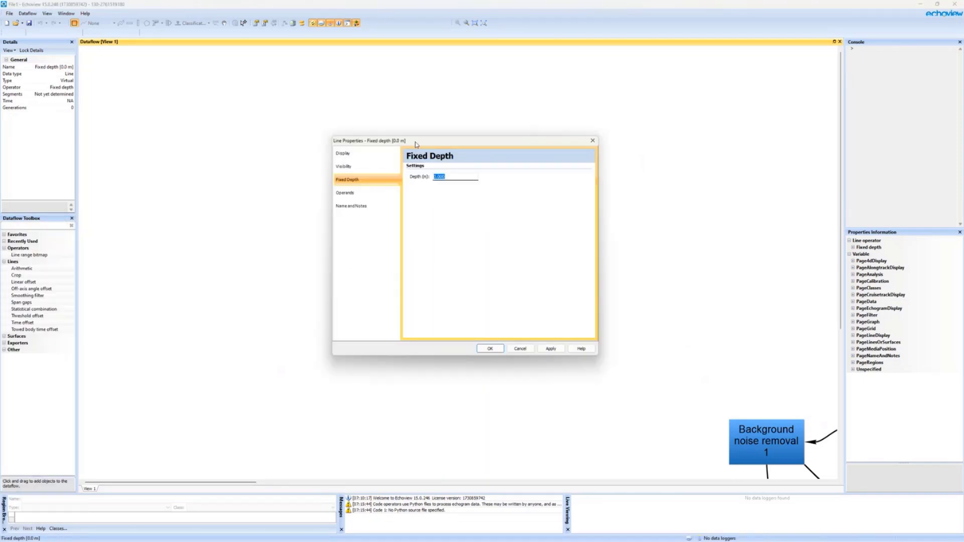
Edit the Fixed depth line's dynamic name to 'Fixed depth {Depth}' and apply it
left_click(400, 230)
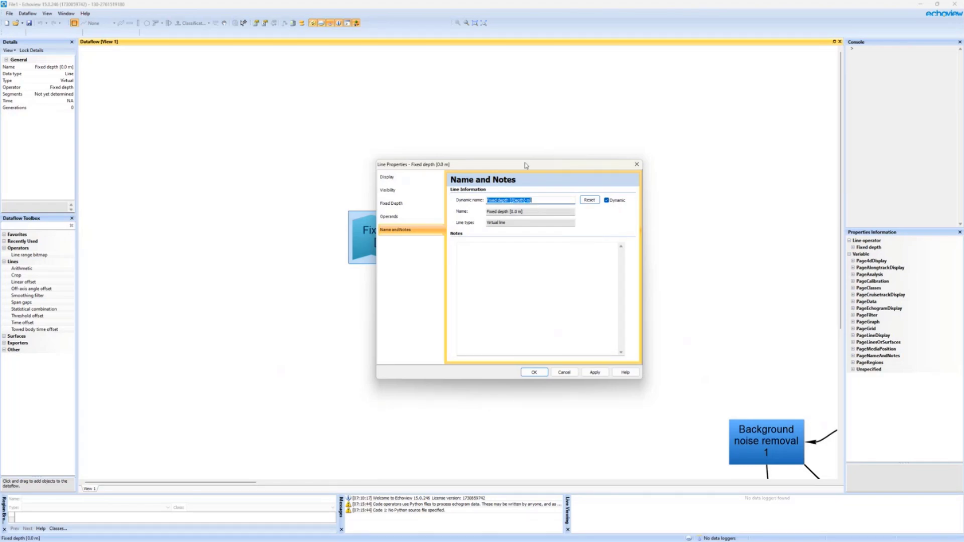
left_click_drag(527, 167, 596, 173)
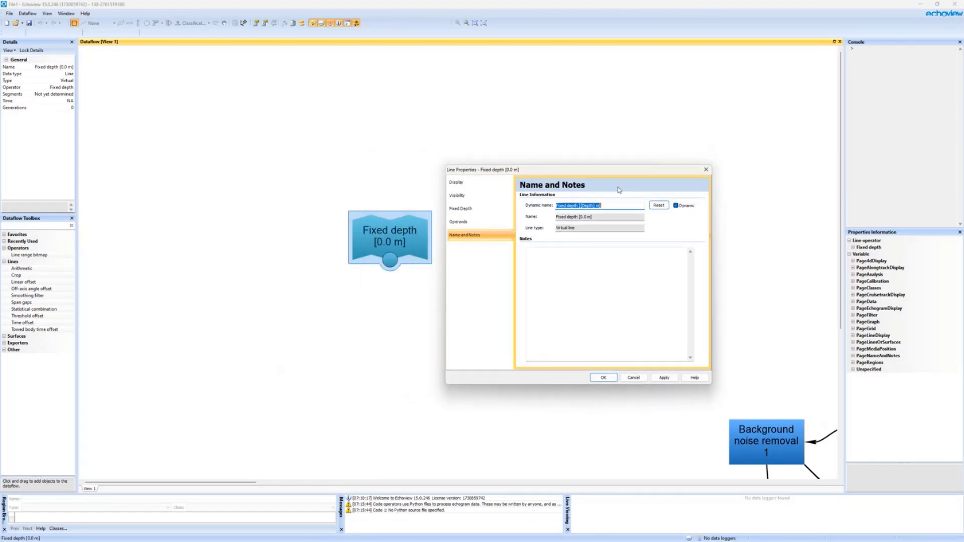
left_click(634, 217)
left_click_drag(556, 206, 579, 206)
double_click(586, 205)
left_click(610, 206)
left_click(664, 378)
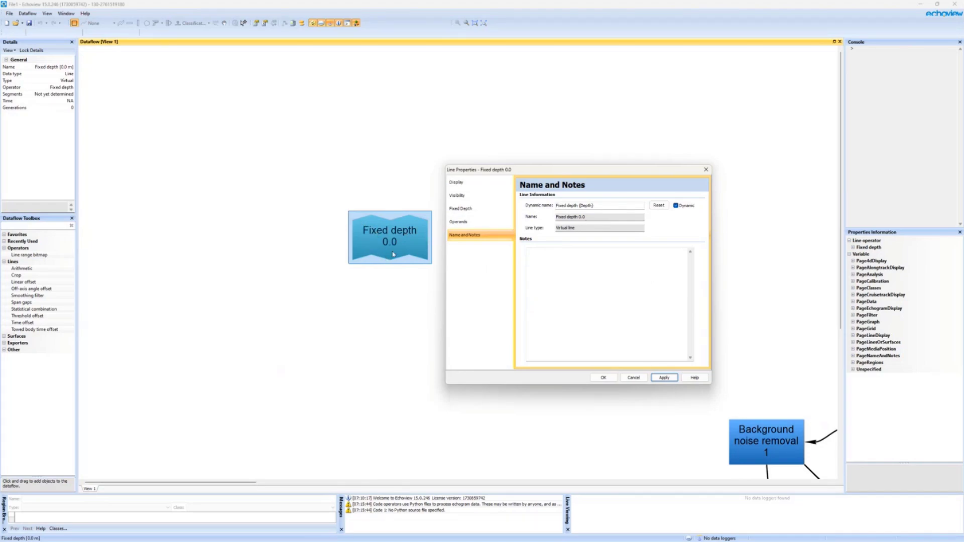
Set the line's depth to 10 m so it reads 'Fixed depth 10.0', then close its properties
left_click(462, 209)
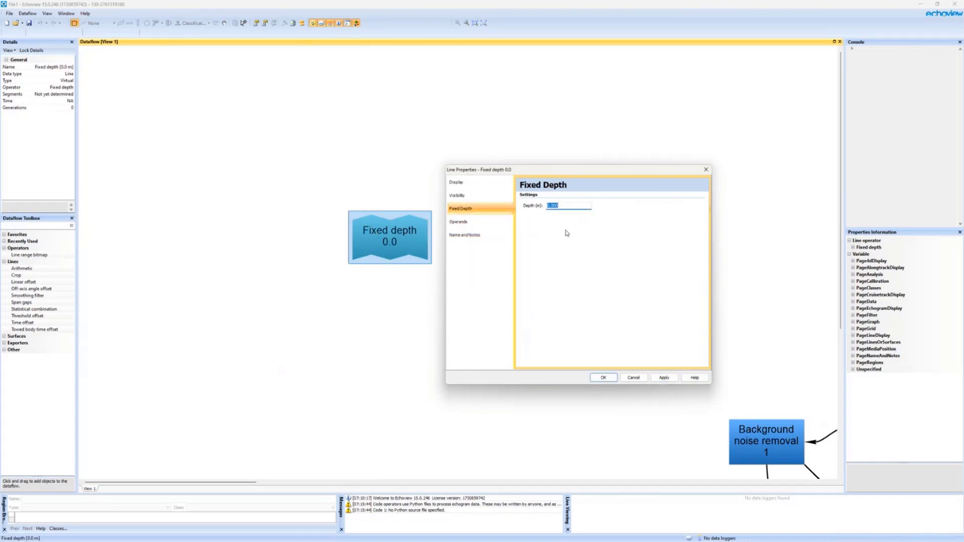
type("10")
left_click(664, 378)
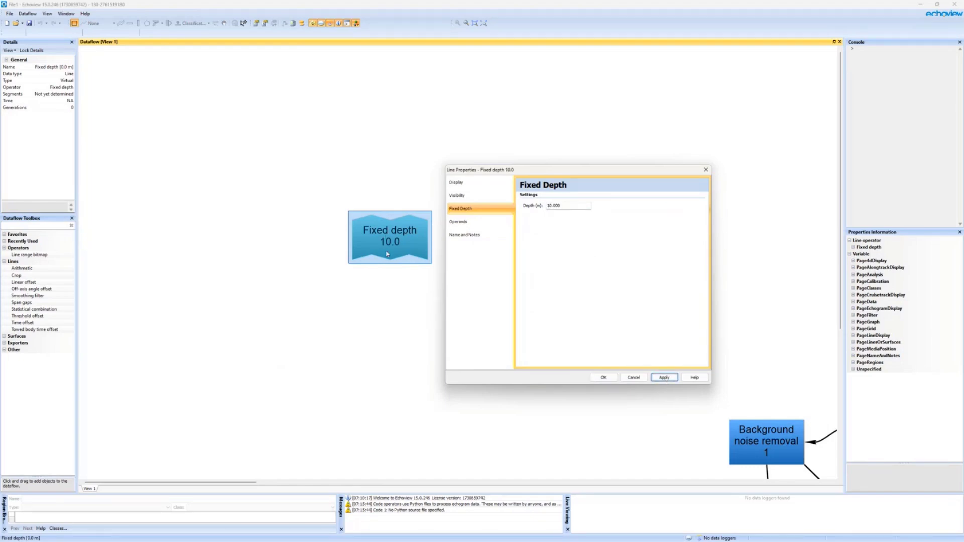
left_click(465, 235)
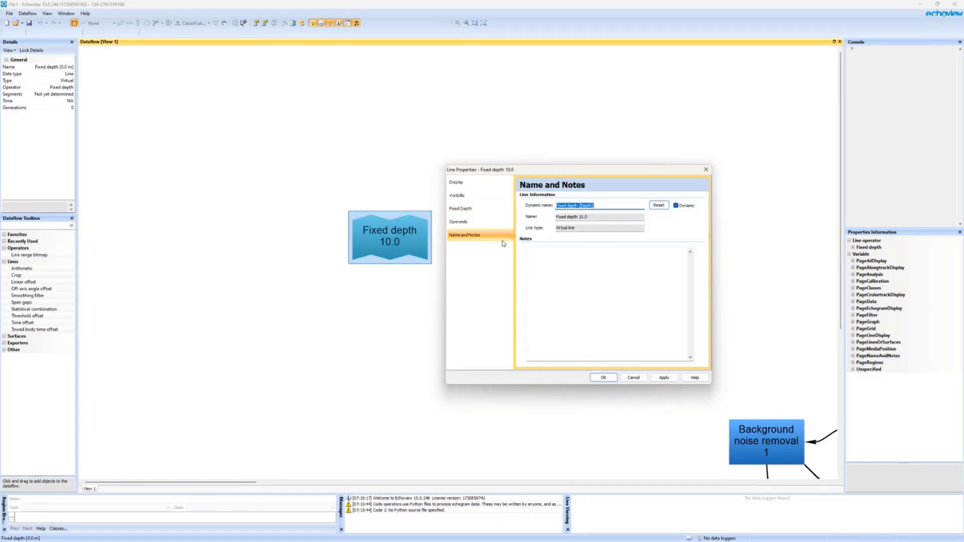
double_click(587, 206)
left_click(635, 382)
Open Background noise removal 1's properties, tick Dynamic, review the noise removal settings, then cancel
left_click(716, 369)
left_click_drag(716, 369, 551, 329)
mouse_move(527, 333)
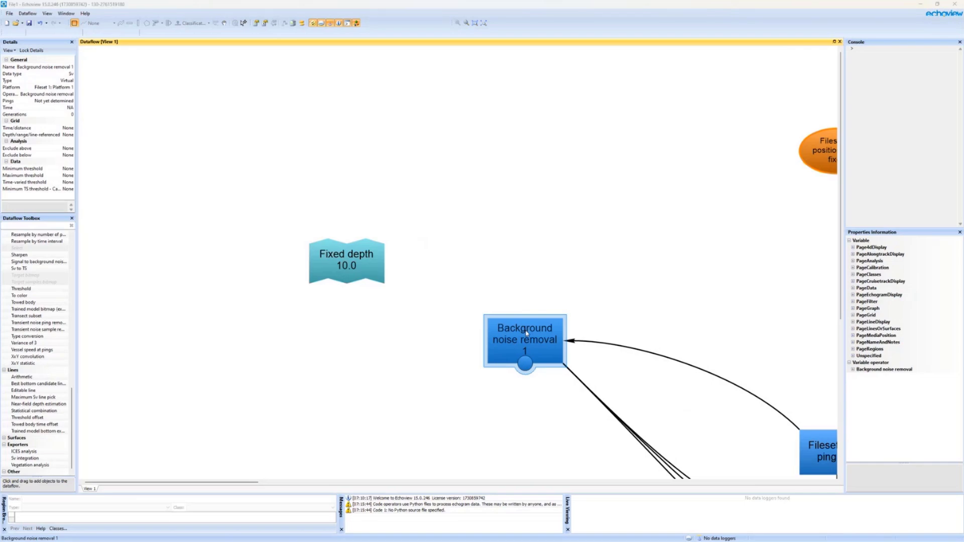
double_click(526, 333)
left_click(427, 294)
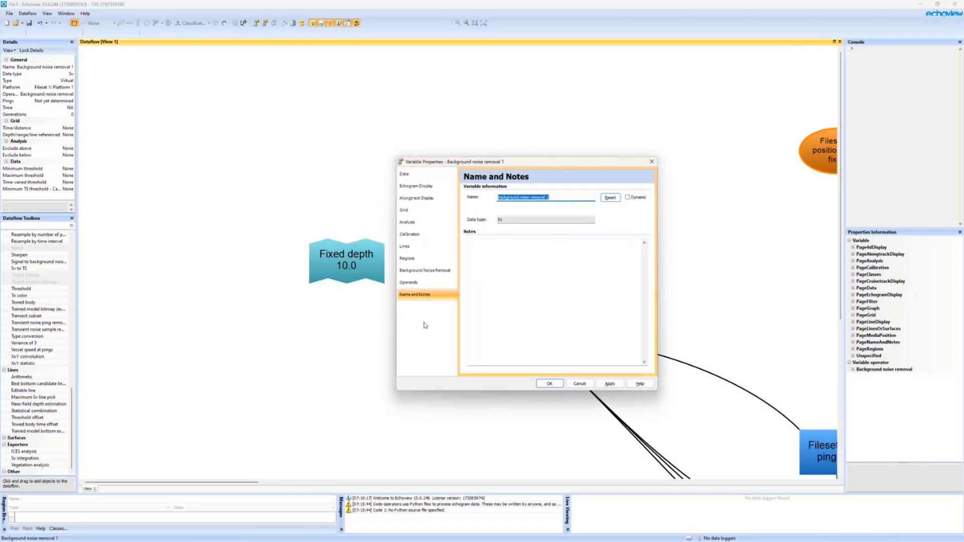
left_click(628, 197)
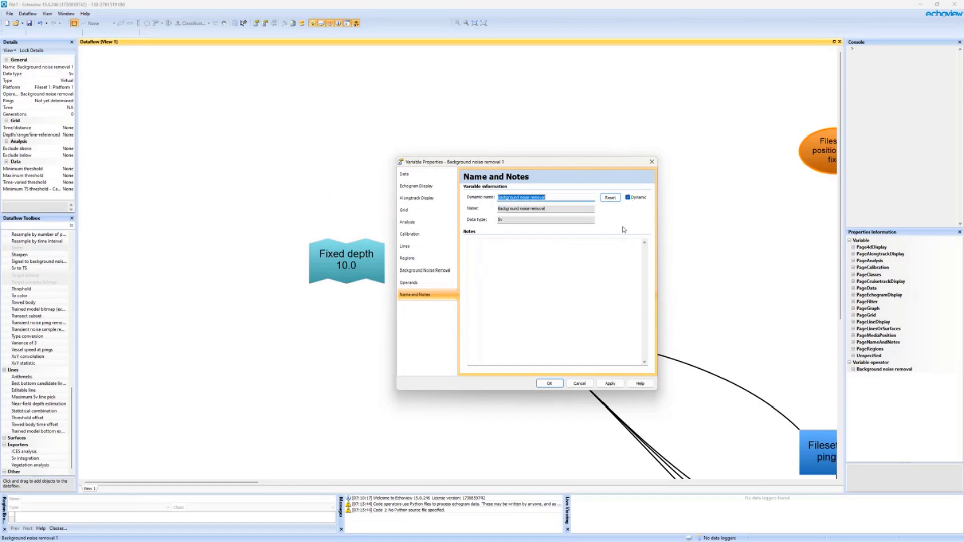
left_click(424, 270)
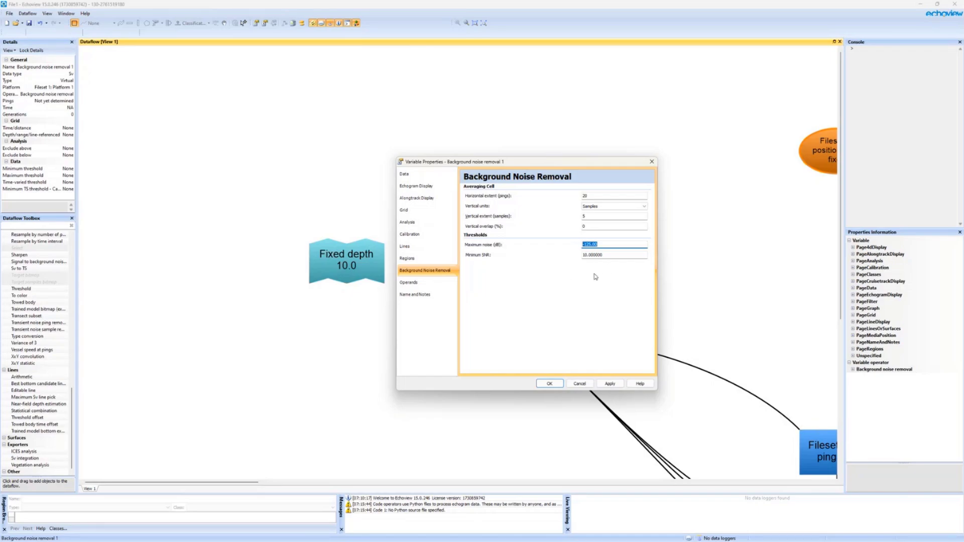
key("Tab")
left_click(580, 382)
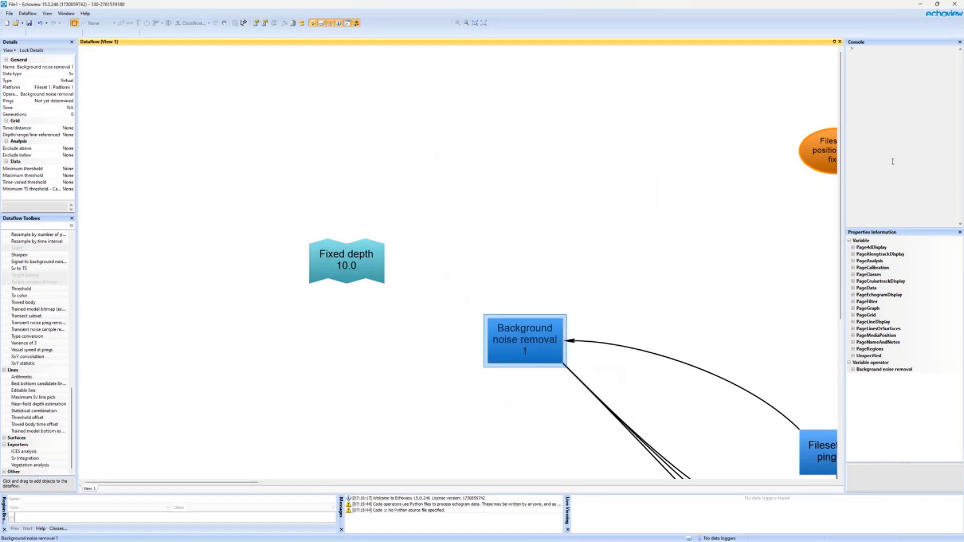
Bring back the Properties Information panel from the View menu
key("alt")
left_click(944, 111)
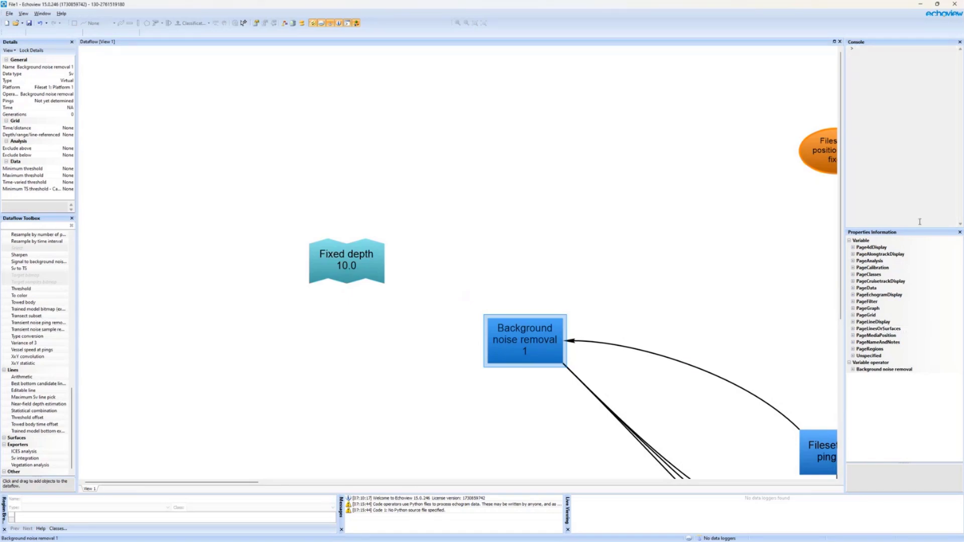
left_click(959, 233)
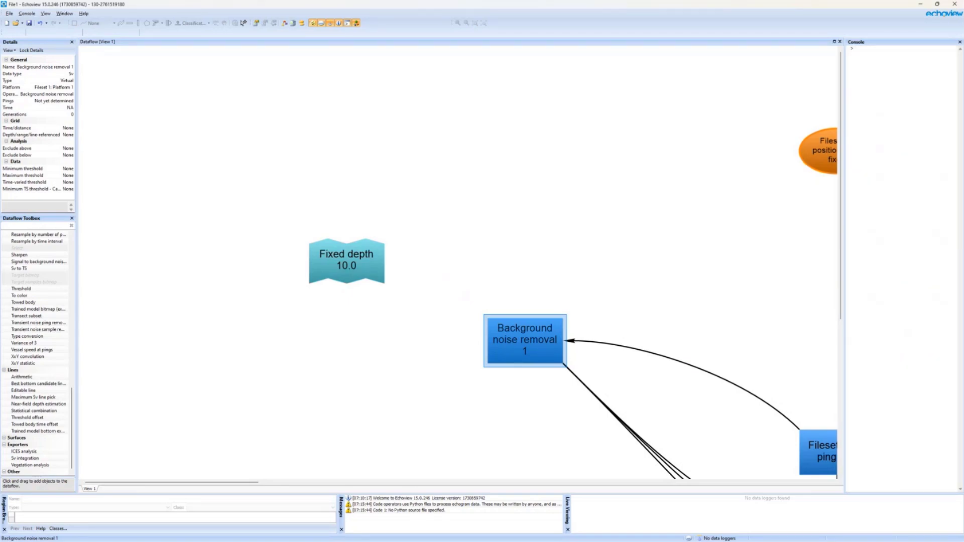
left_click(49, 15)
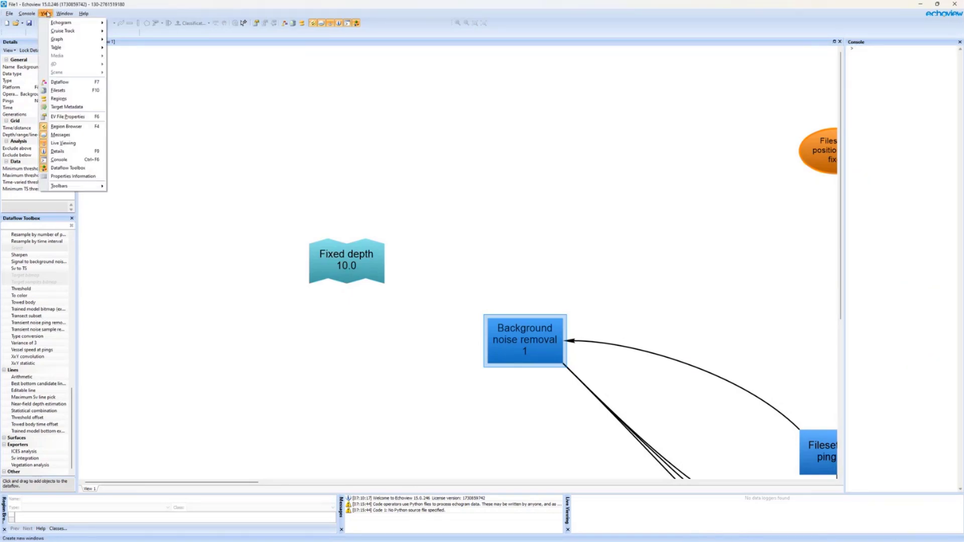
left_click(71, 177)
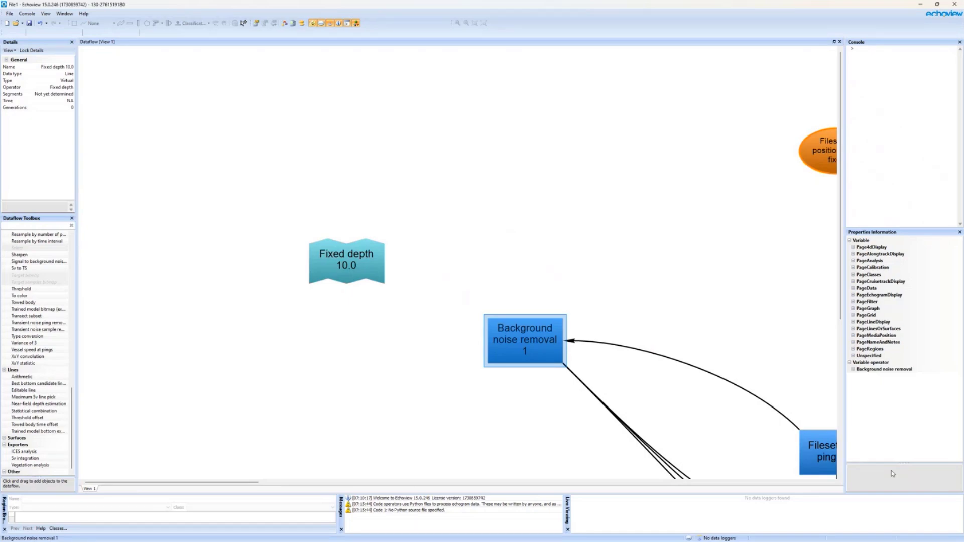
Expand the Background noise removal operator entry to list its property names
left_click(819, 158)
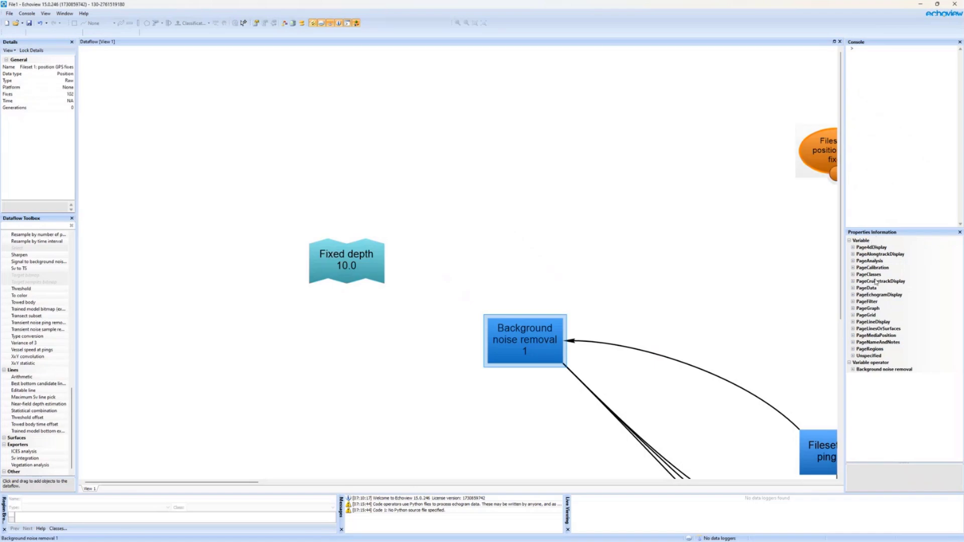
left_click(853, 247)
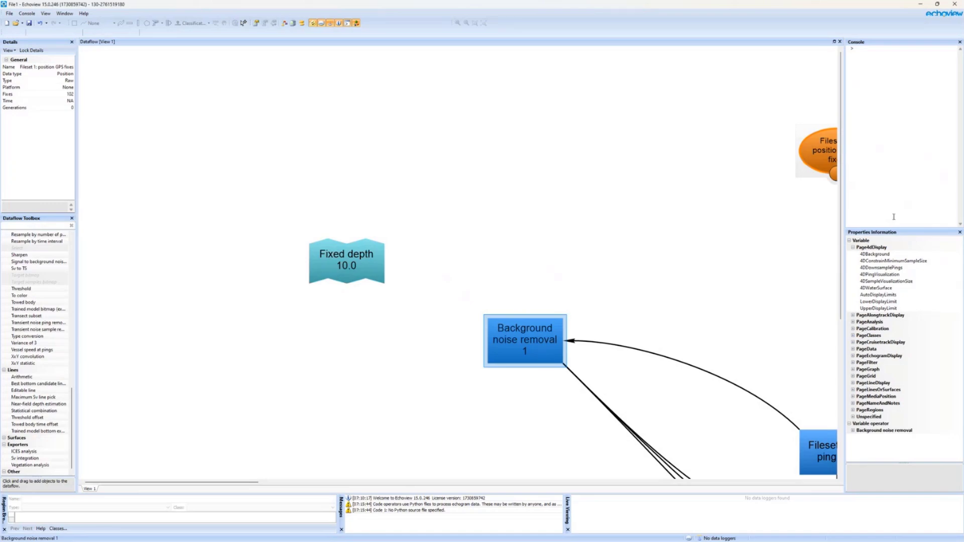
left_click(854, 248)
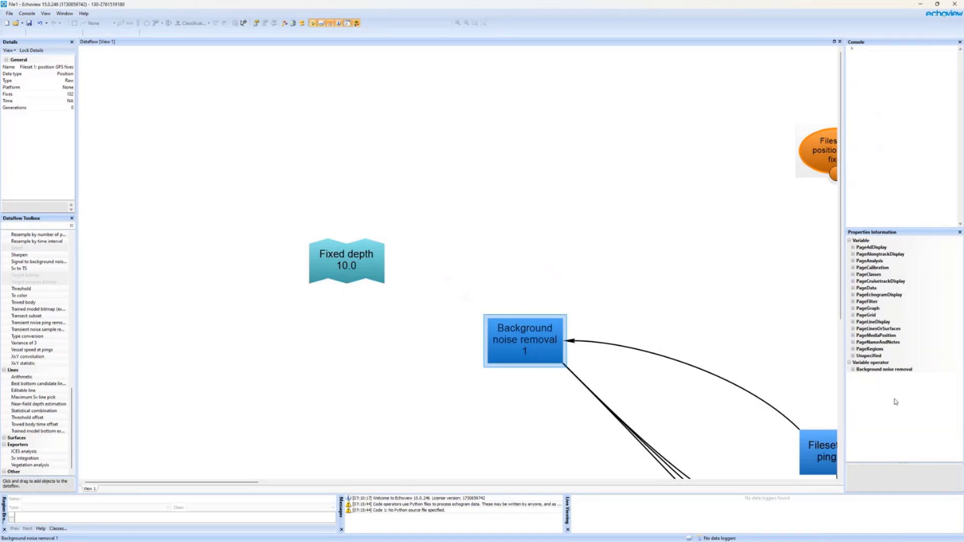
left_click(887, 370)
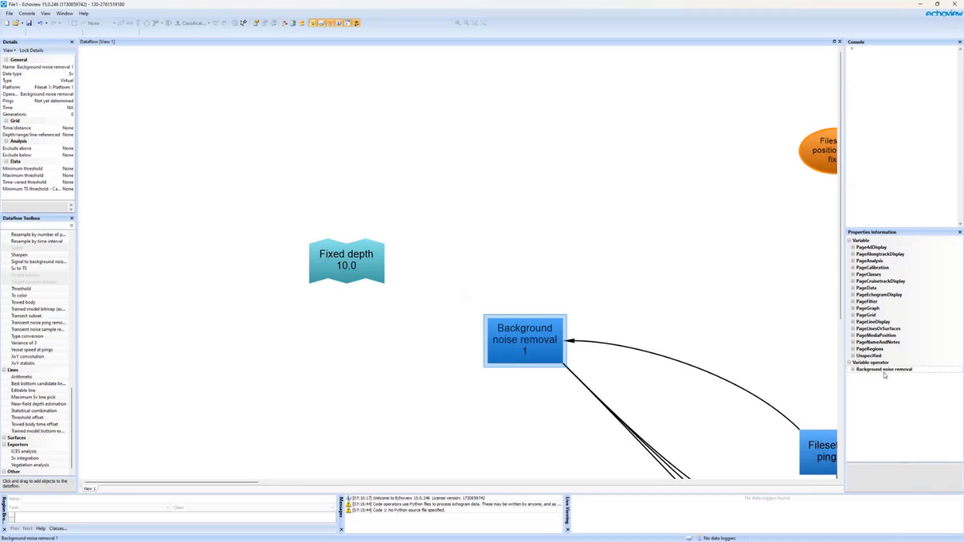
left_click(853, 370)
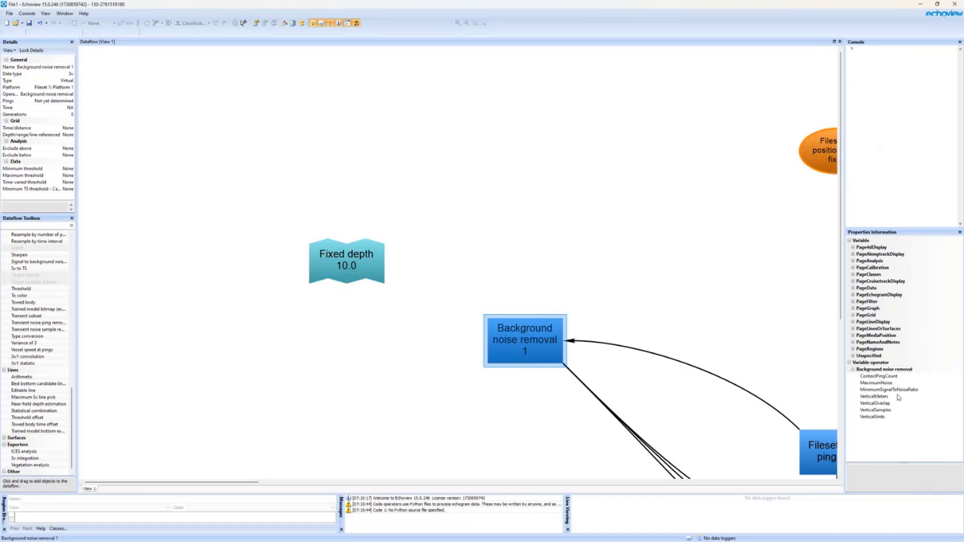
Make the noise removal variable's name dynamic, appending {MinimumSignalToNoiseRatio}, and apply
left_click(554, 346)
key("Return")
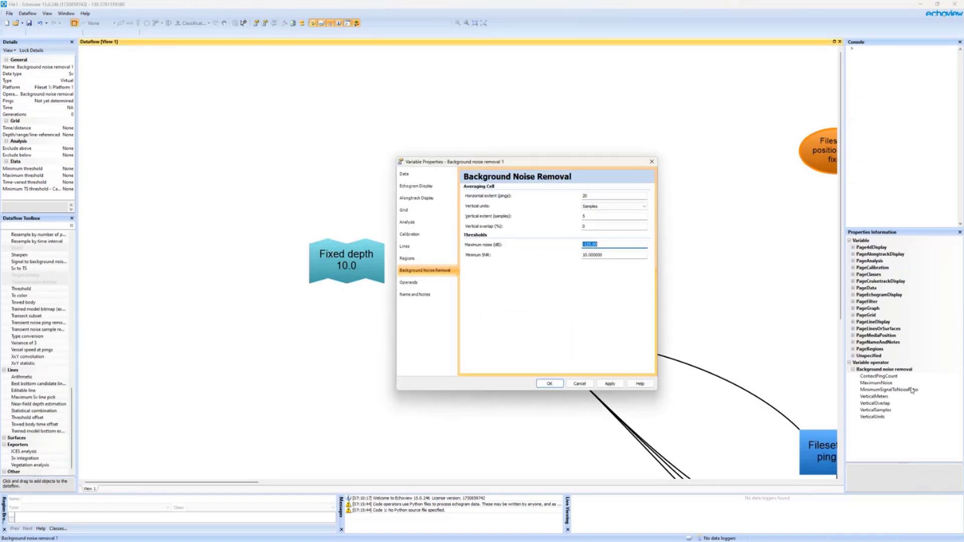
left_click(614, 255)
left_click_drag(506, 166, 314, 184)
left_click(222, 312)
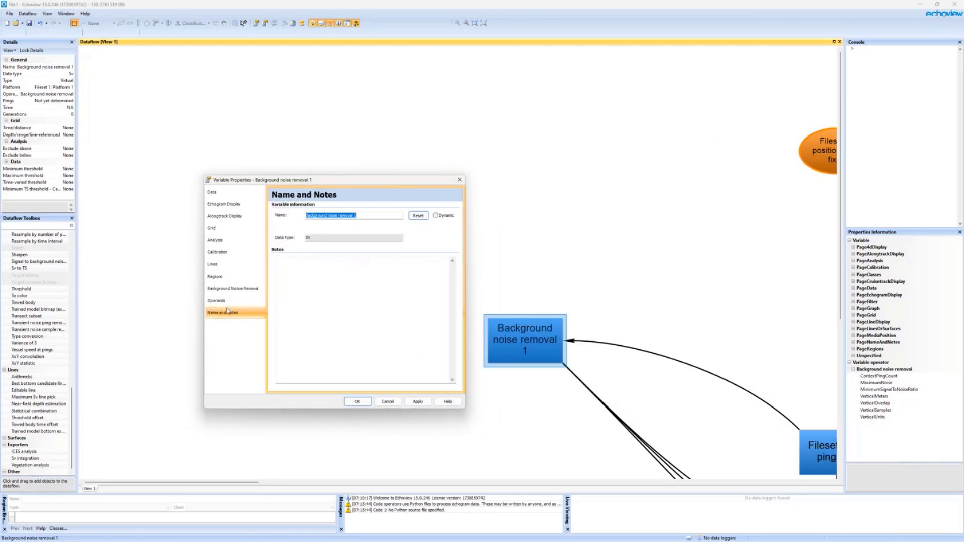
left_click(436, 215)
left_click(377, 215)
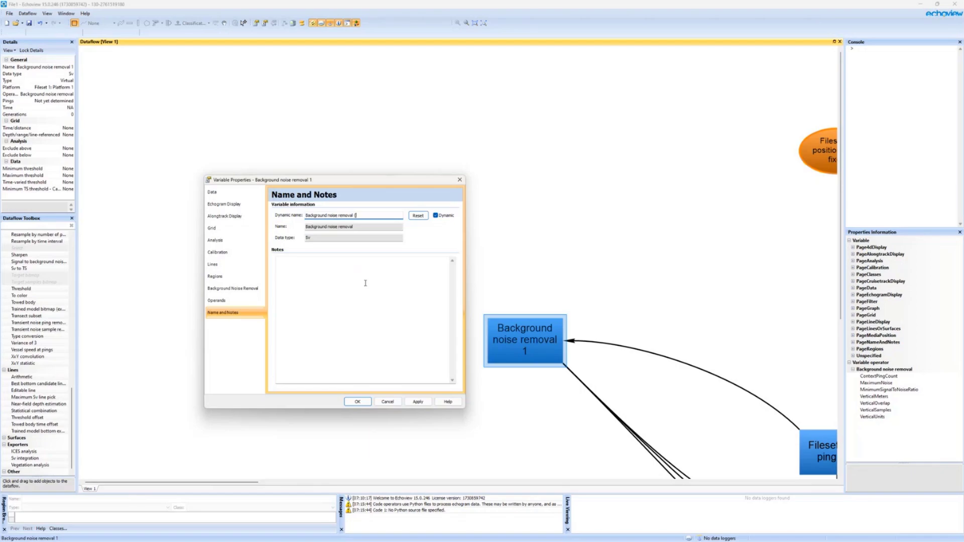
type("(MinimumSignalToNoiseRatio")
key("BackSpace")
type(")")
left_click(421, 402)
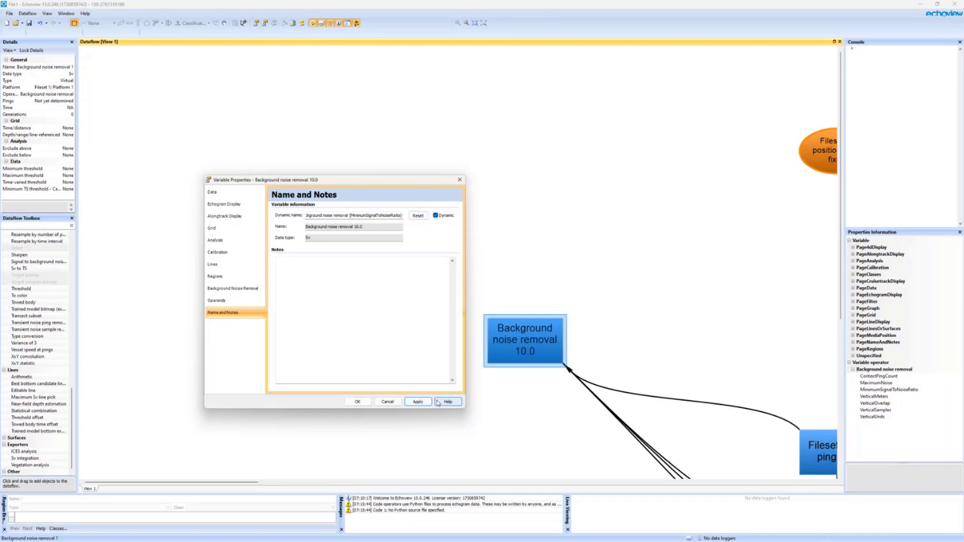
Shorten the name to 'BNR (SNR = {MinimumSignalToNoiseRatio})' and apply
left_click(359, 215)
left_click_drag(350, 215, 304, 216)
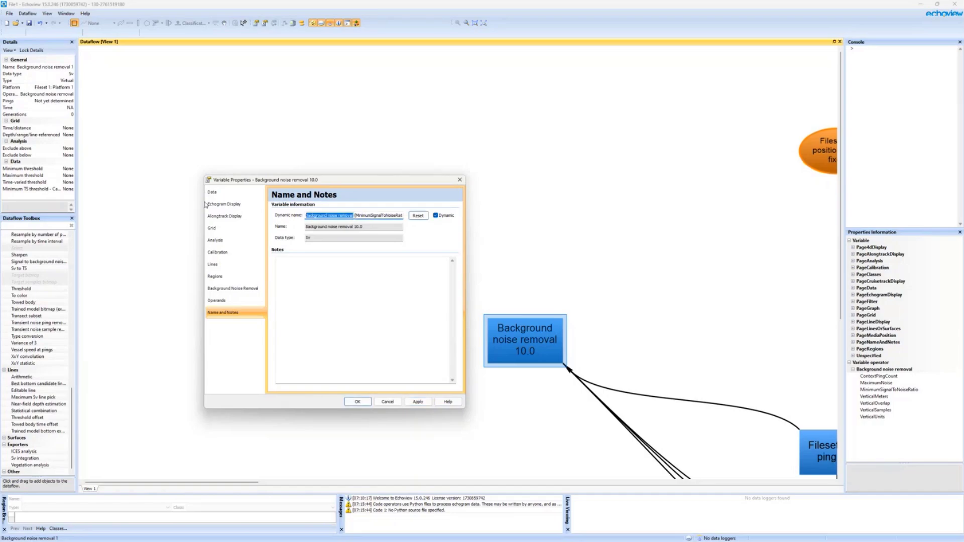
type("BNR (SNR =")
left_click(422, 401)
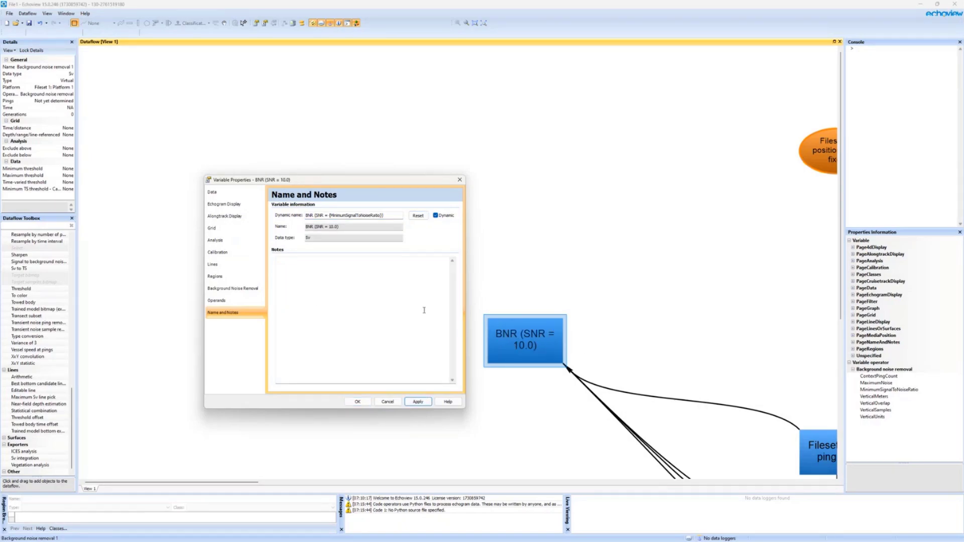
Set Minimum SNR to 20, close the dialog, and move the Sv pings T1 node above BNR
left_click(247, 288)
key("Tab")
type("20")
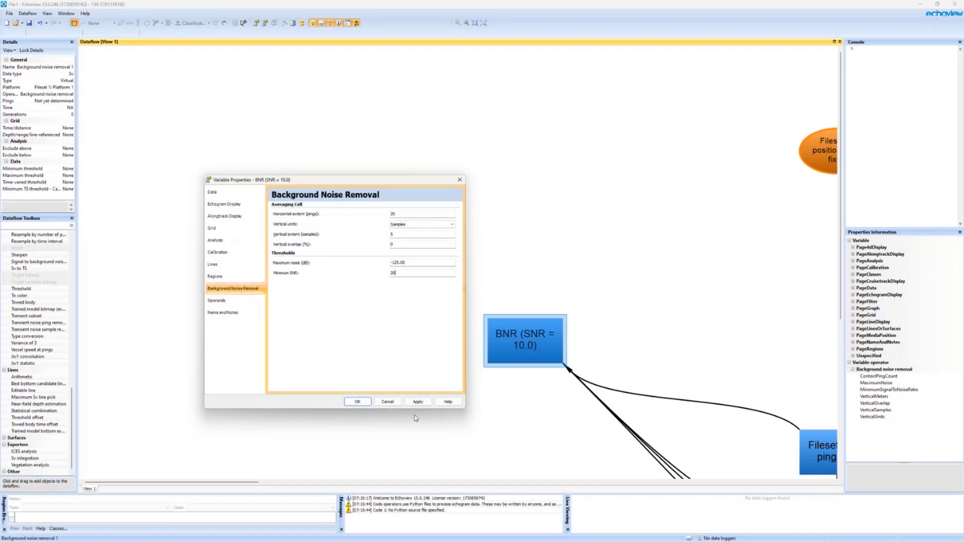
left_click(419, 402)
left_click(418, 402)
left_click(387, 402)
left_click_drag(736, 367, 704, 329)
left_click_drag(786, 432, 651, 258)
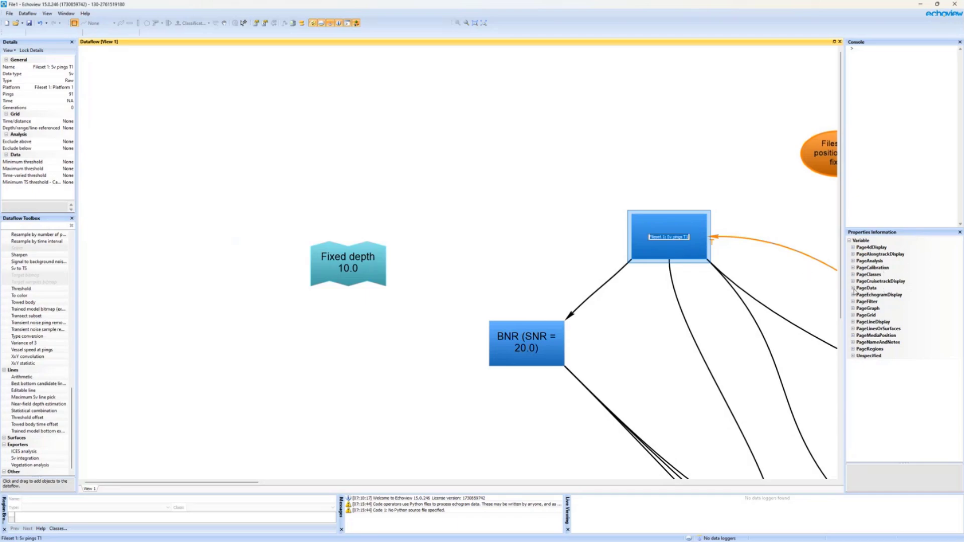
Open the Name and Notes properties of the Fileset 1: Sv pings T1 variable
left_click(853, 289)
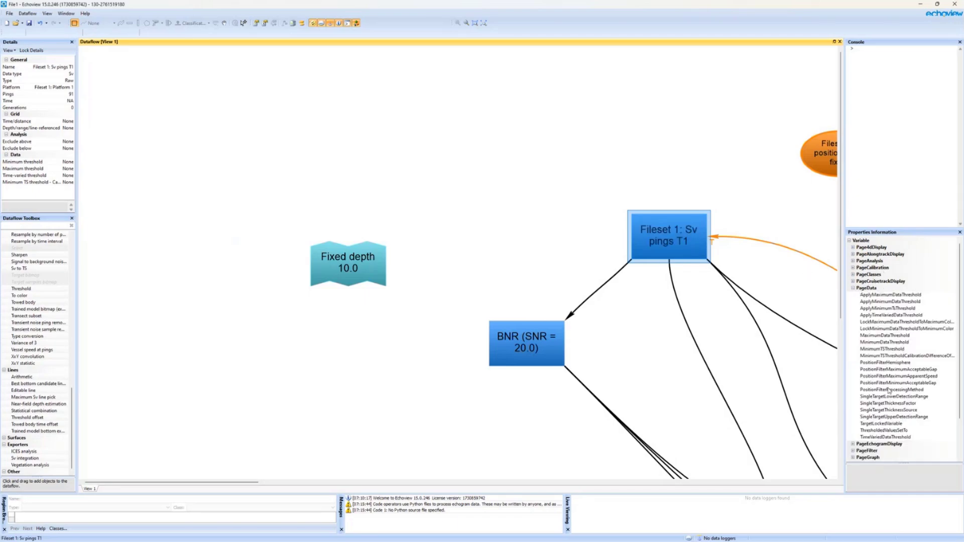
right_click(650, 240)
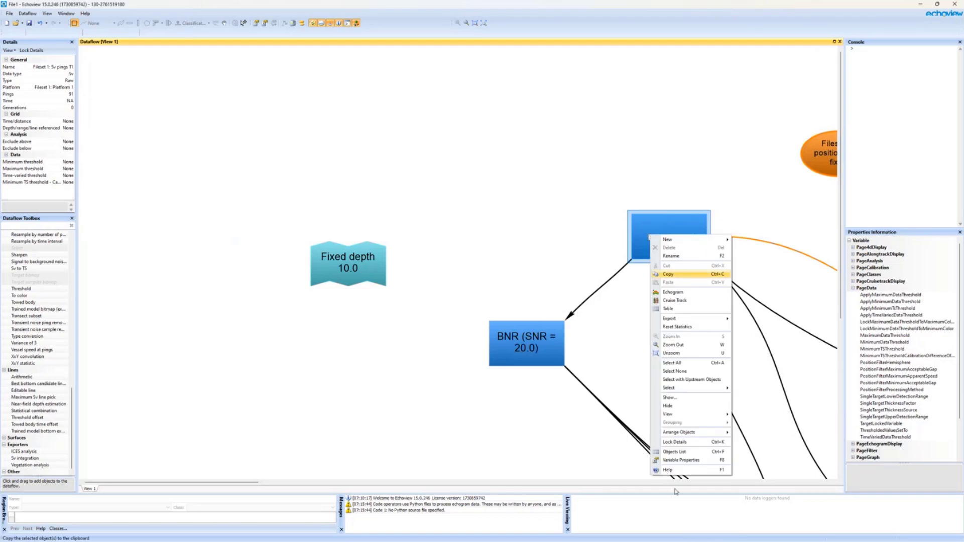
left_click(693, 461)
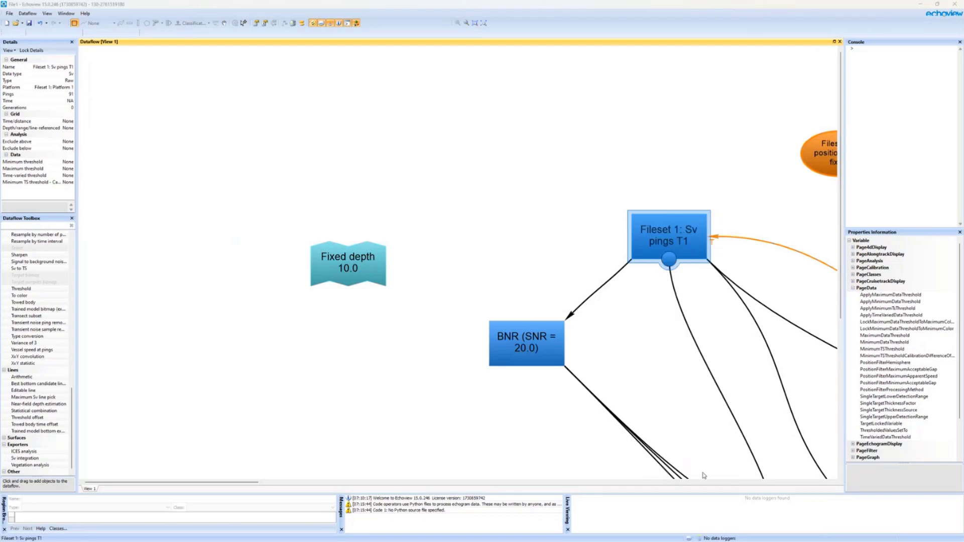
left_click_drag(357, 182, 477, 157)
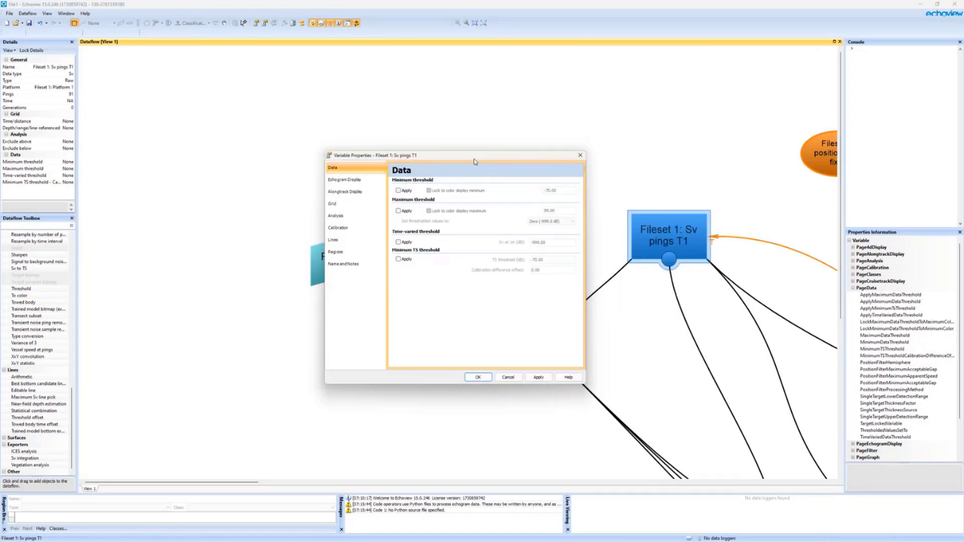
left_click(363, 265)
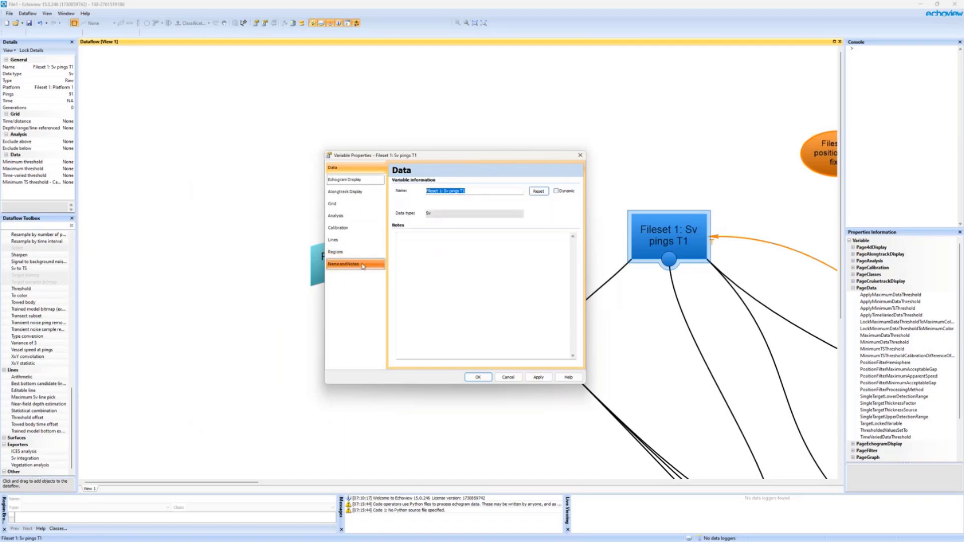
Enter the dynamic name 'Sv T1 (Min threshold = {ApplyMinimumThreshold} and value = {MinimumDataThreshold})'
left_click(556, 191)
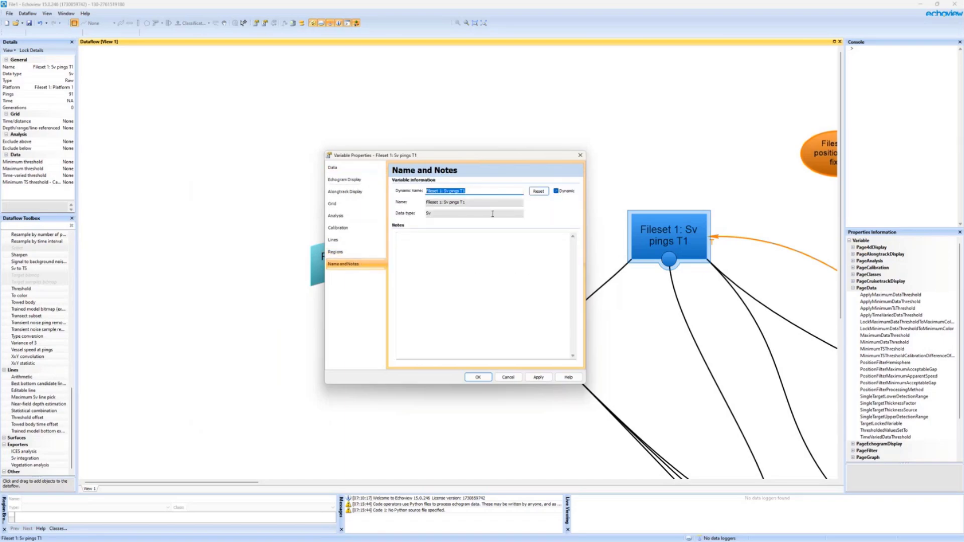
type("S")
type("hresh")
type("Min")
type("imumThresh")
type("and")
type("value =")
type(" {Minimum")
type("Data")
type("Threshold")
type("}")
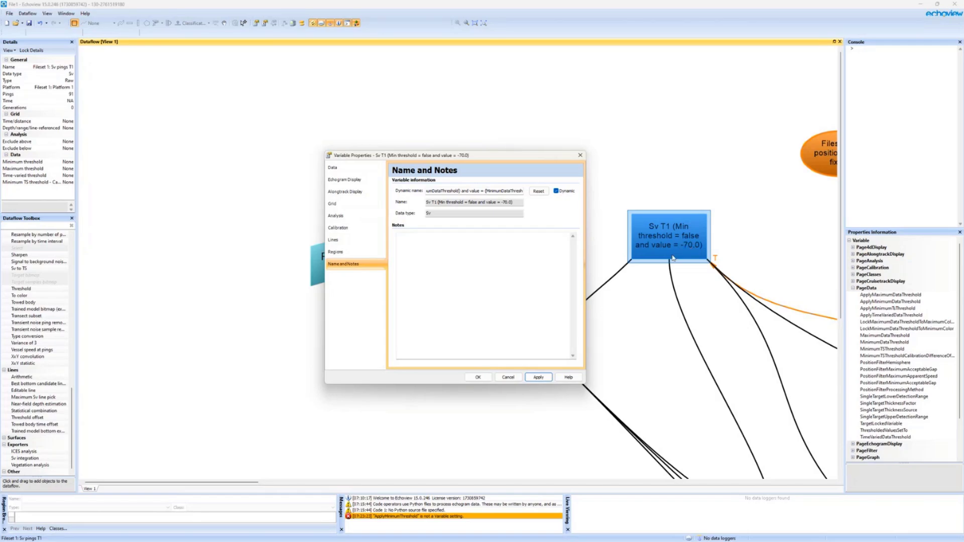
Enable the -70 dB minimum threshold on Sv T1, apply it, and close the dialog
left_click(334, 168)
left_click(397, 191)
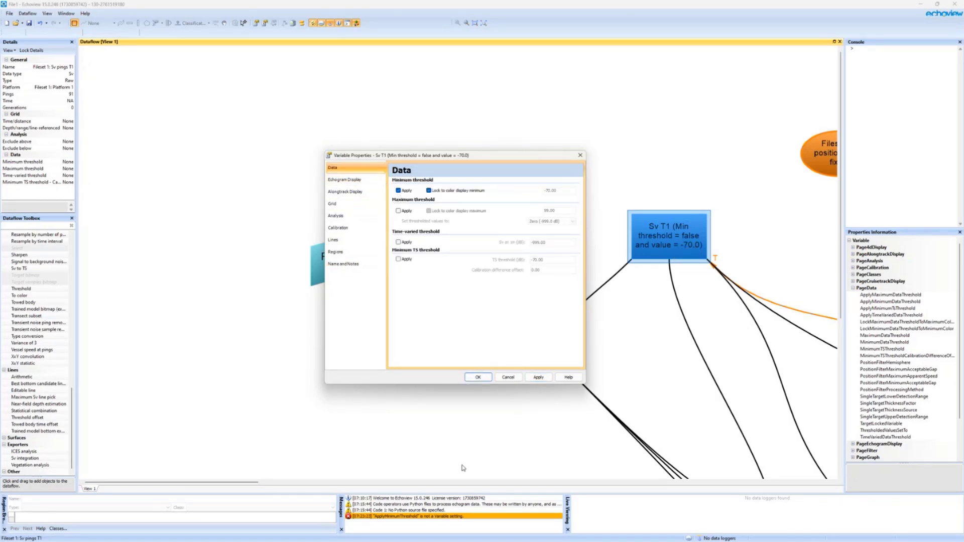
left_click(538, 377)
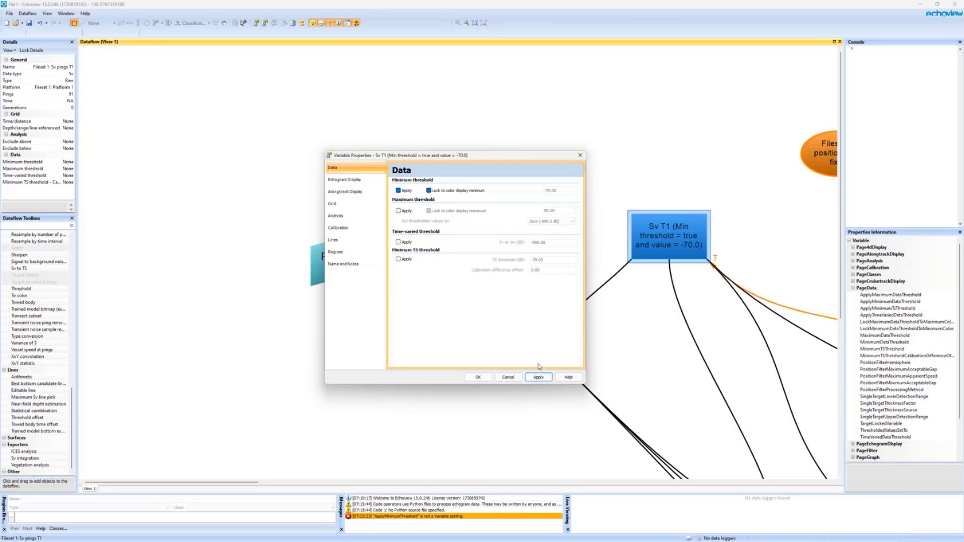
left_click(511, 380)
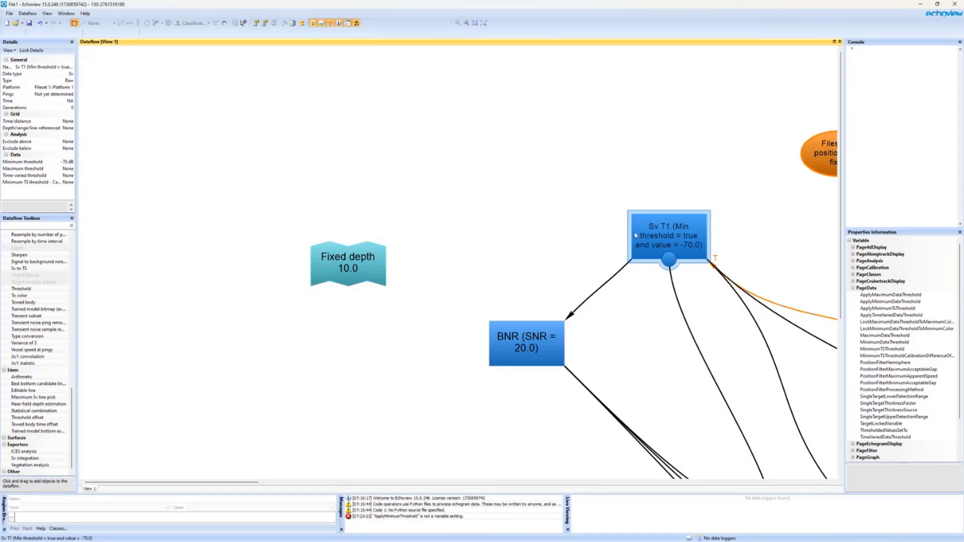
Select the Fixed depth 10.0 line and the BNR (SNR = 20.0) node
left_click(355, 266)
left_click(524, 351)
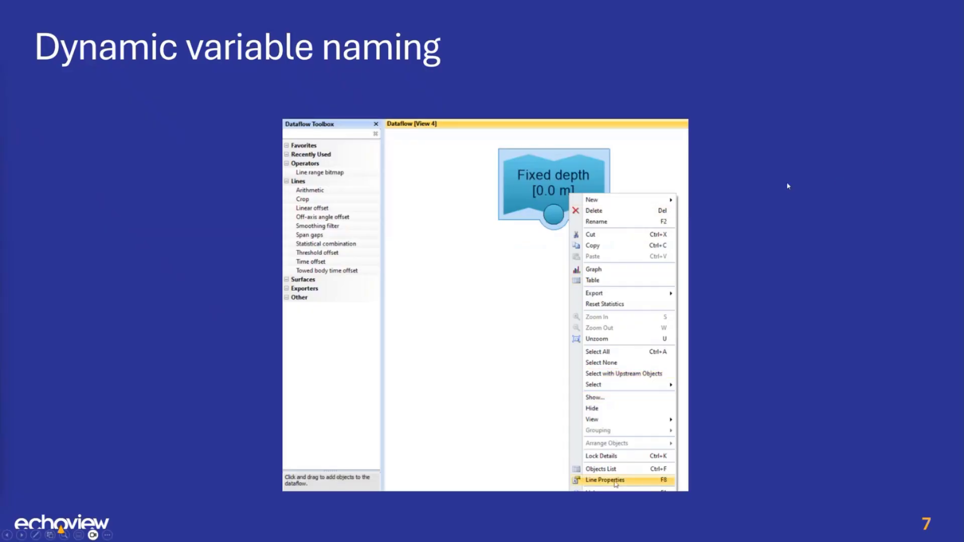
Advance to slide 8, Exporters, whose video shows the New Exporter dialog
key("Right")
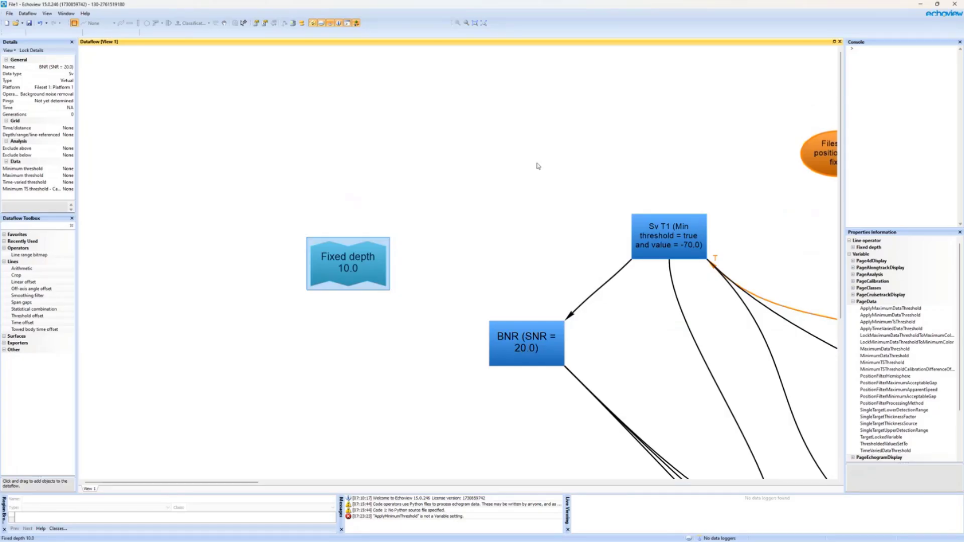
Open the Sv T1 echogram and browse its Echogram > Export > Analysis By Regions options
left_click(685, 227)
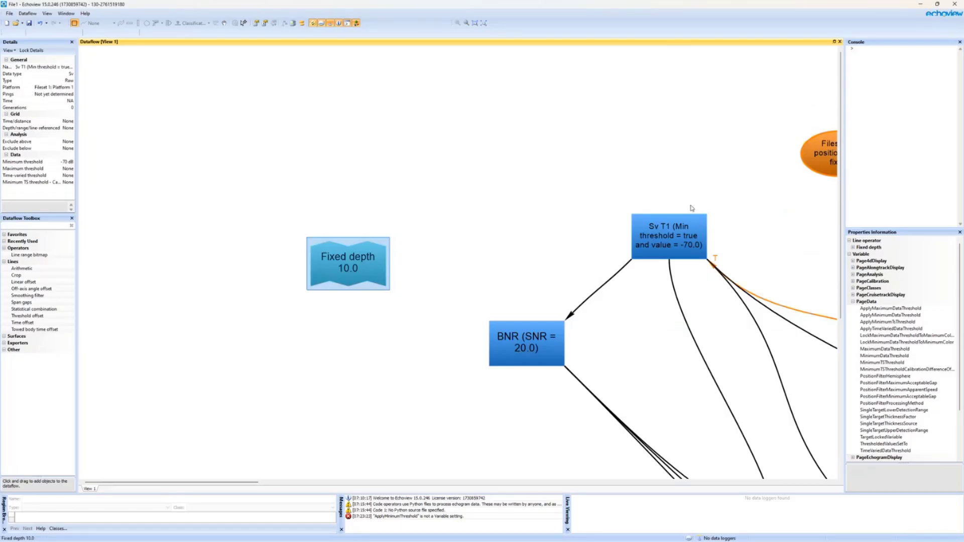
double_click(686, 227)
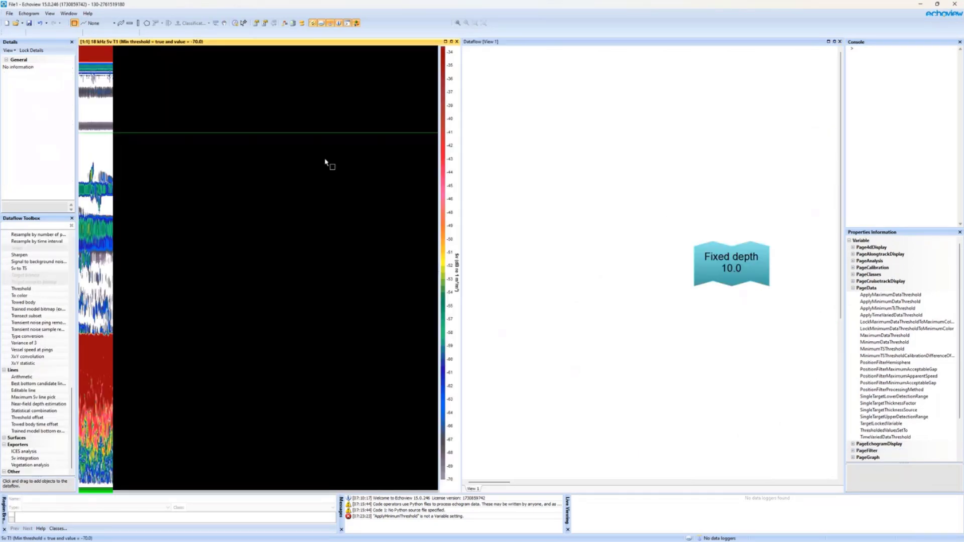
left_click(29, 14)
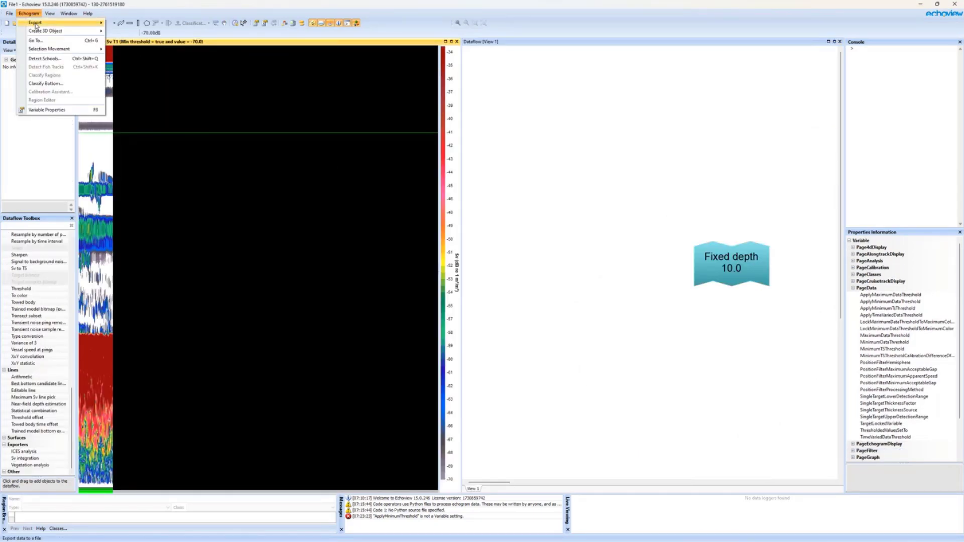
mouse_move(36, 25)
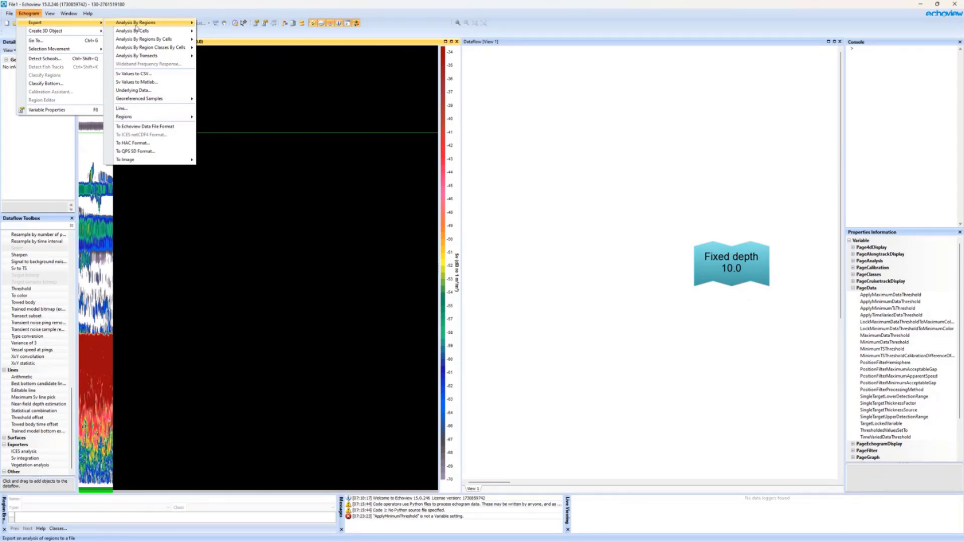
mouse_move(136, 26)
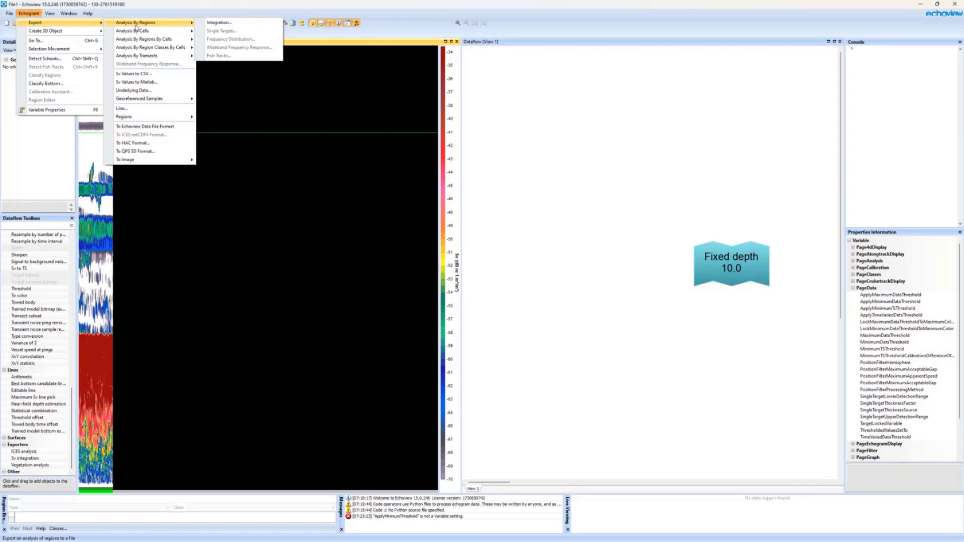
Close File1 without saving its changes
left_click(553, 226)
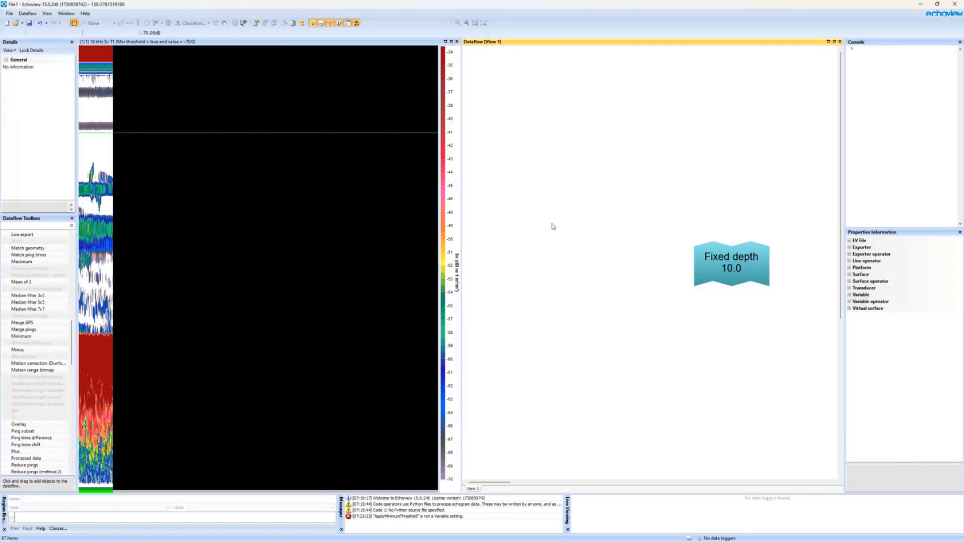
key("alt+F4")
key("n")
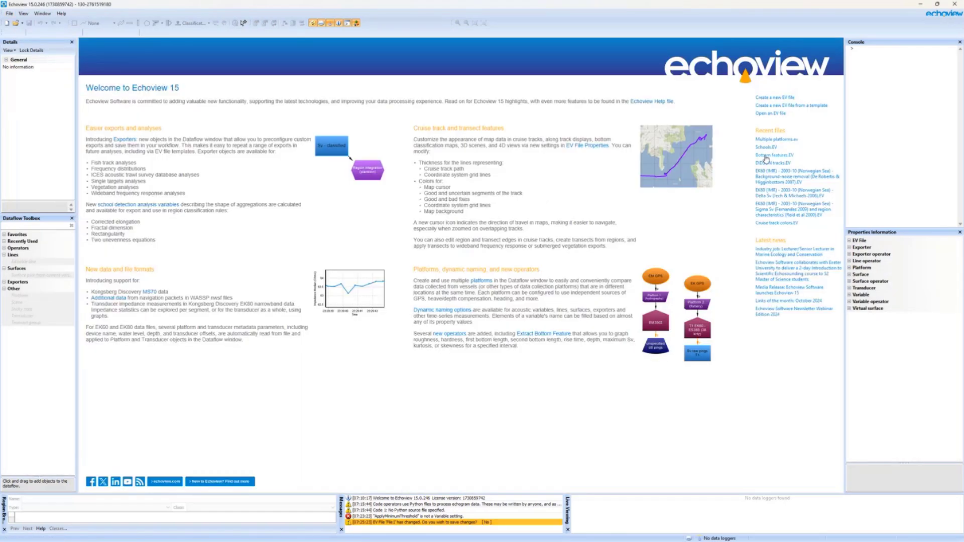
Open DIDSON tracks.EV, play its echograms and focus the Single targets >20cm echogram
left_click(767, 164)
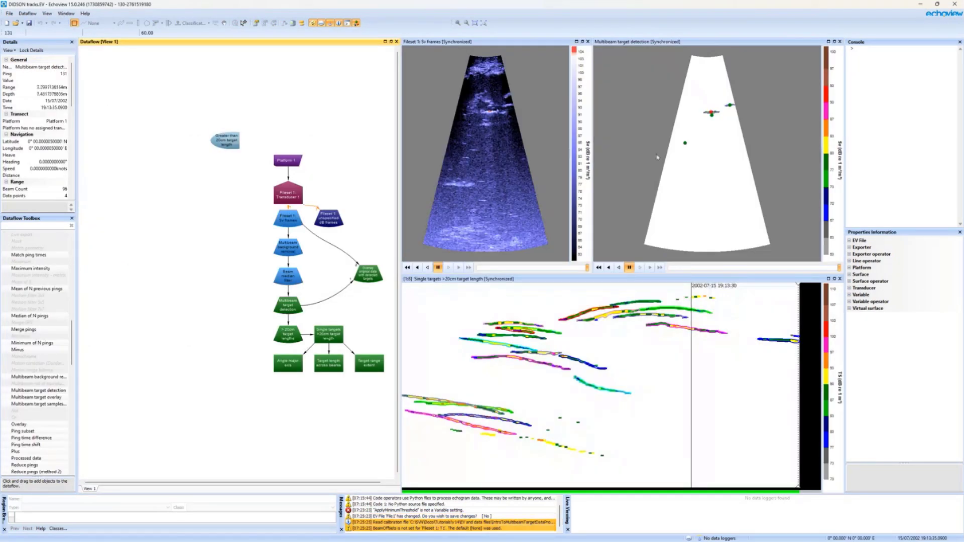
left_click_drag(325, 164, 241, 154)
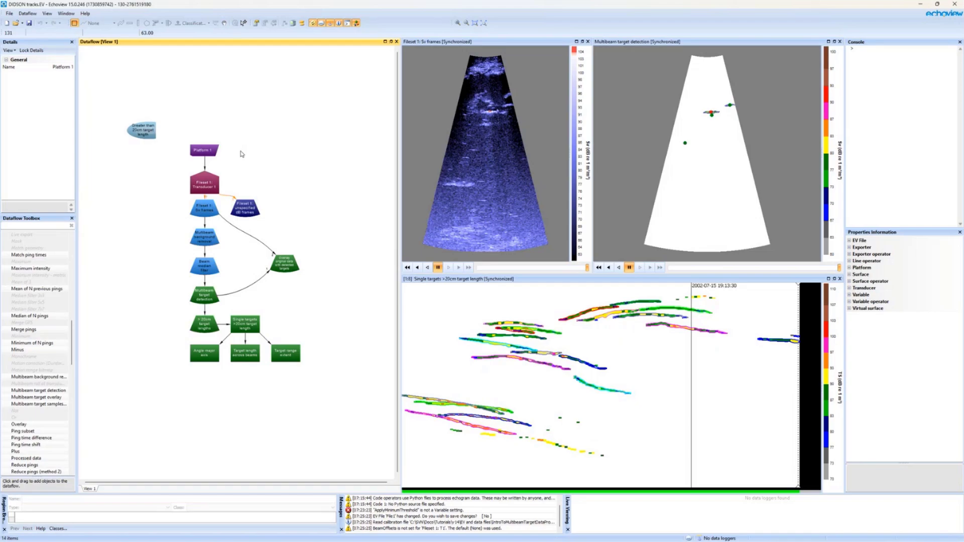
left_click(427, 267)
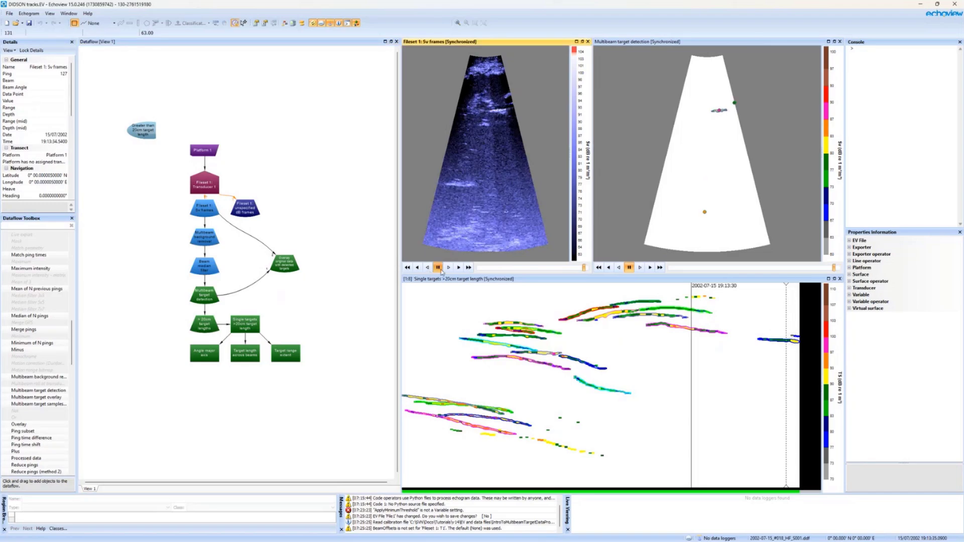
left_click(667, 428)
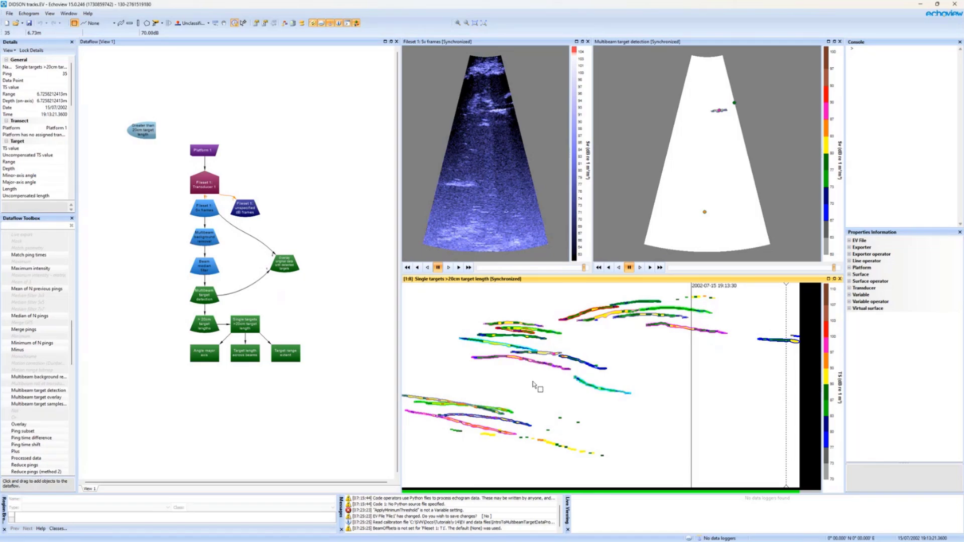
left_click(245, 324)
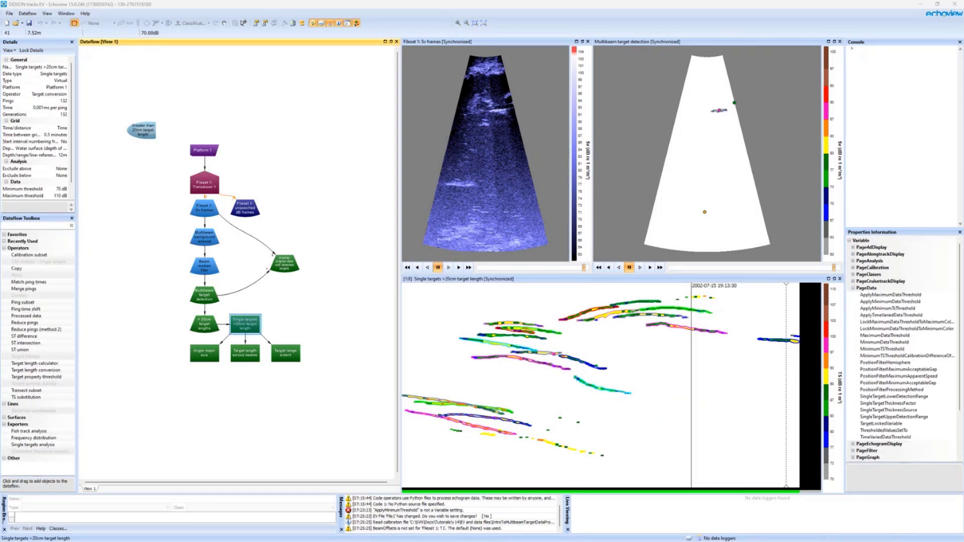
key("ctrl+Tab")
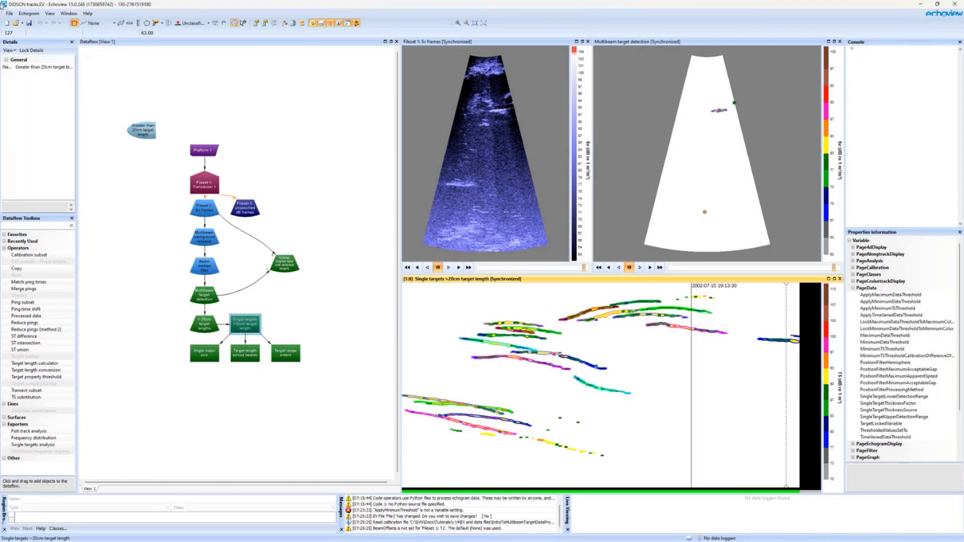
left_click(29, 13)
mouse_move(51, 22)
mouse_move(151, 23)
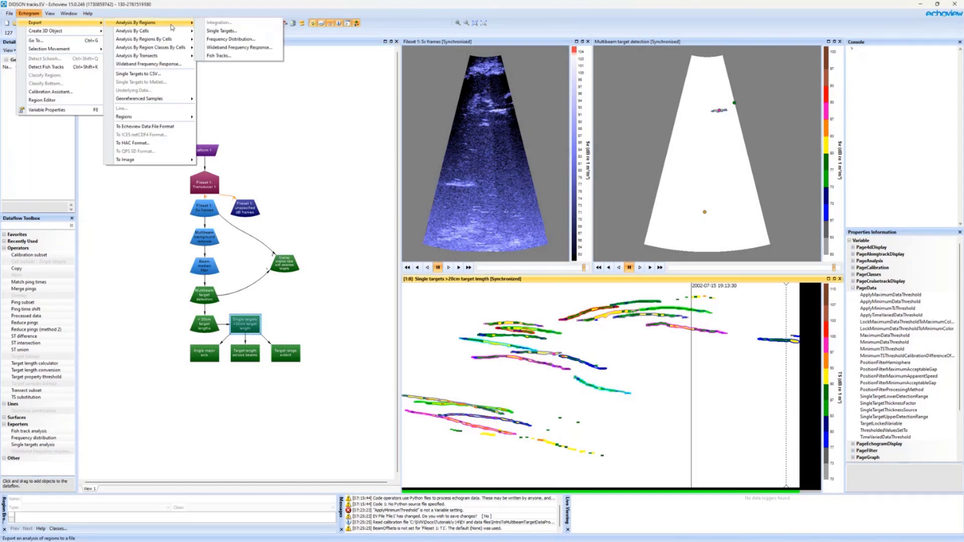
left_click(218, 55)
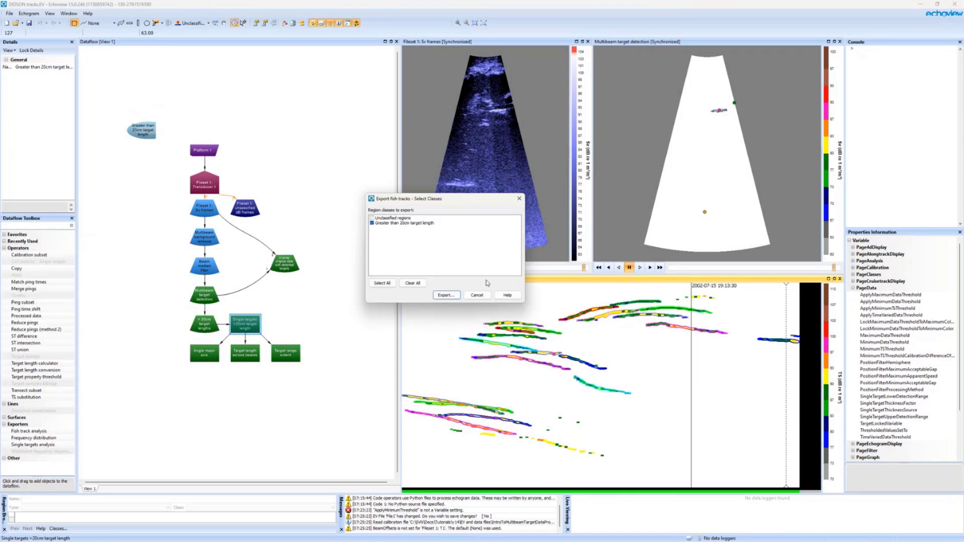
left_click(477, 295)
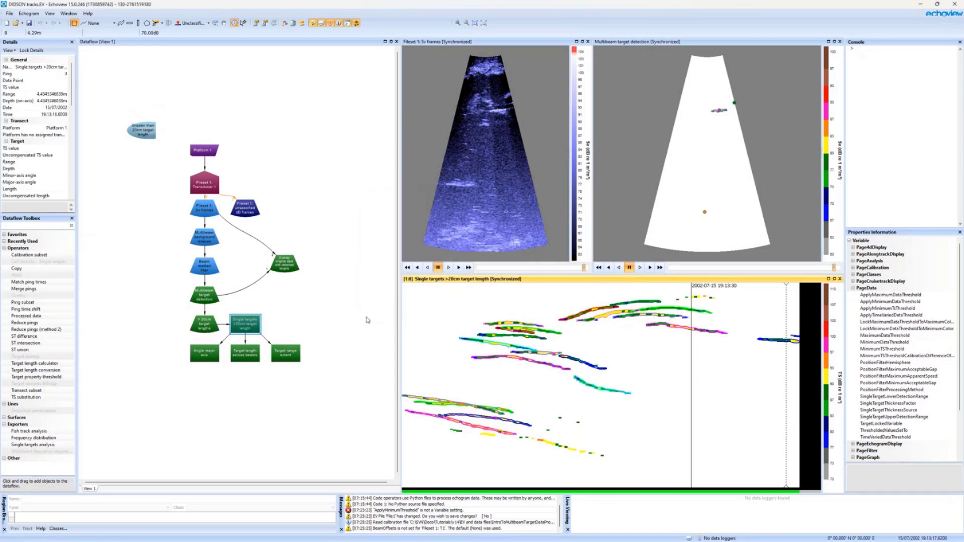
left_click(91, 310)
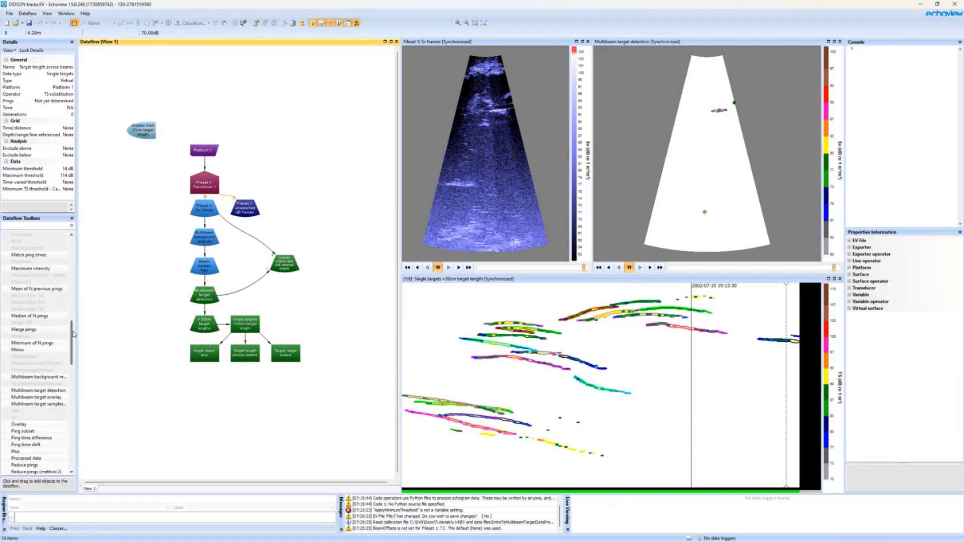
Add a Fish track analysis exporter fed by Single targets >20cm, placed under Target length across beams
left_click_drag(73, 335, 60, 440)
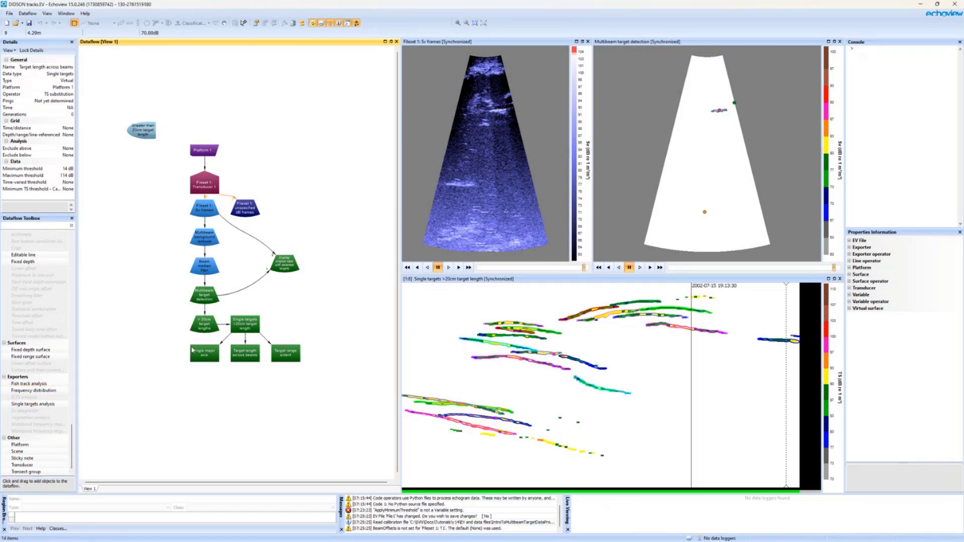
left_click(246, 325)
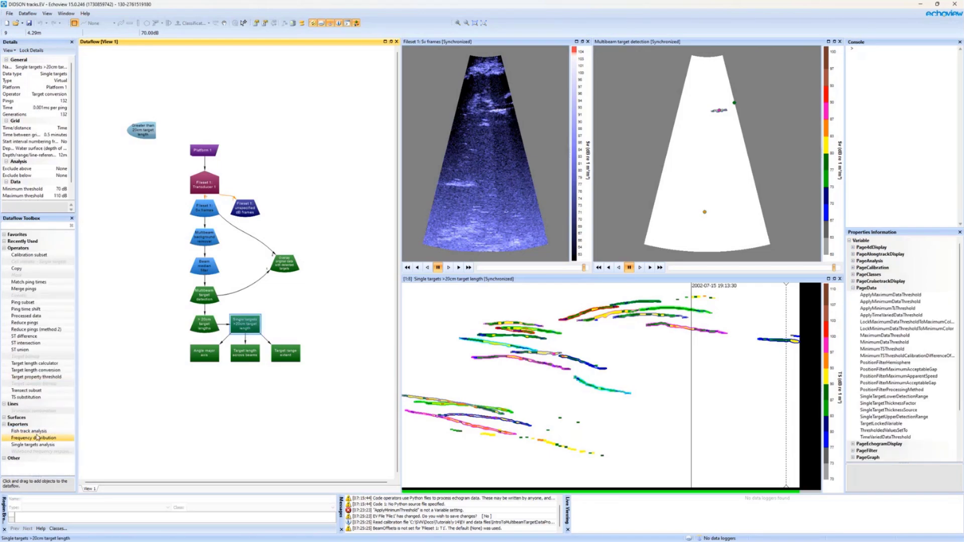
left_click_drag(31, 433, 344, 354)
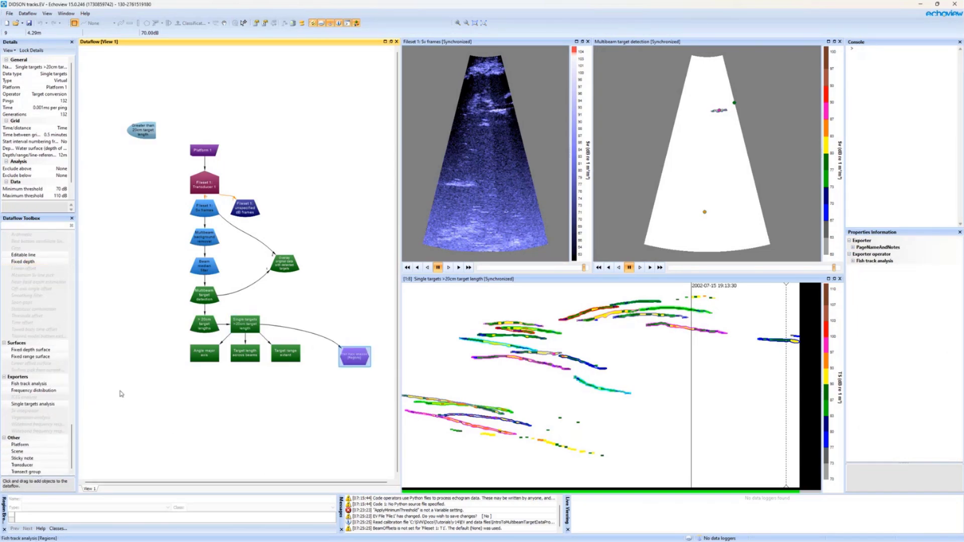
right_click(153, 397)
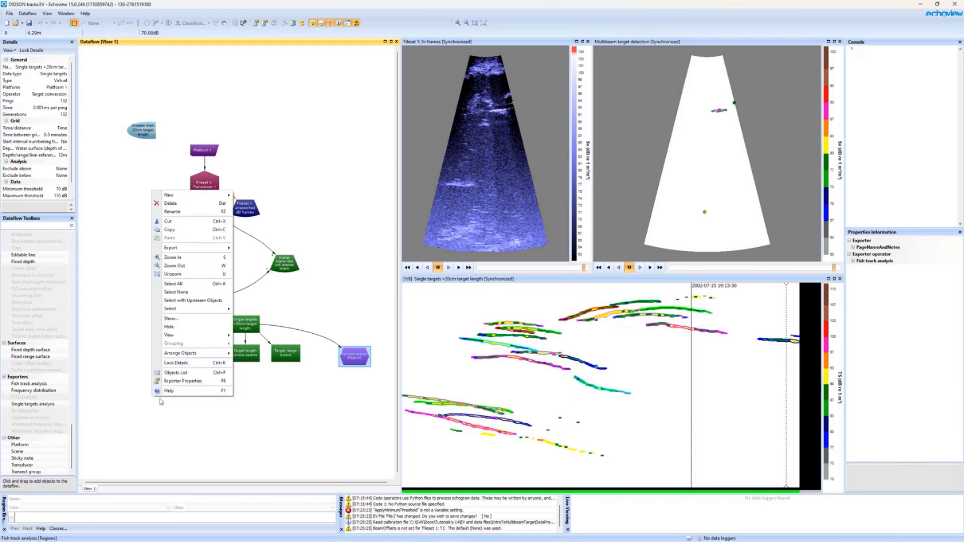
mouse_move(200, 195)
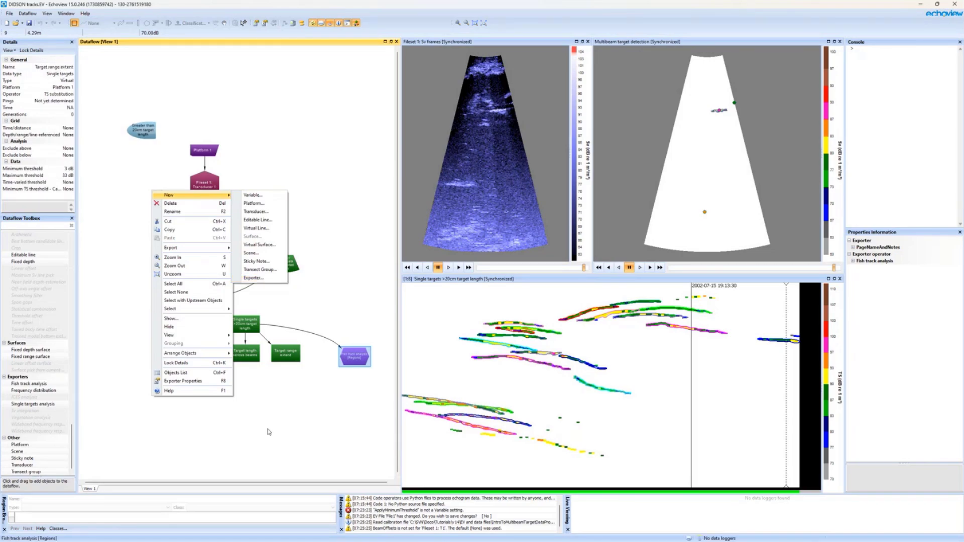
left_click(269, 433)
left_click_drag(355, 357, 249, 389)
scroll(282, 343, "up", 5)
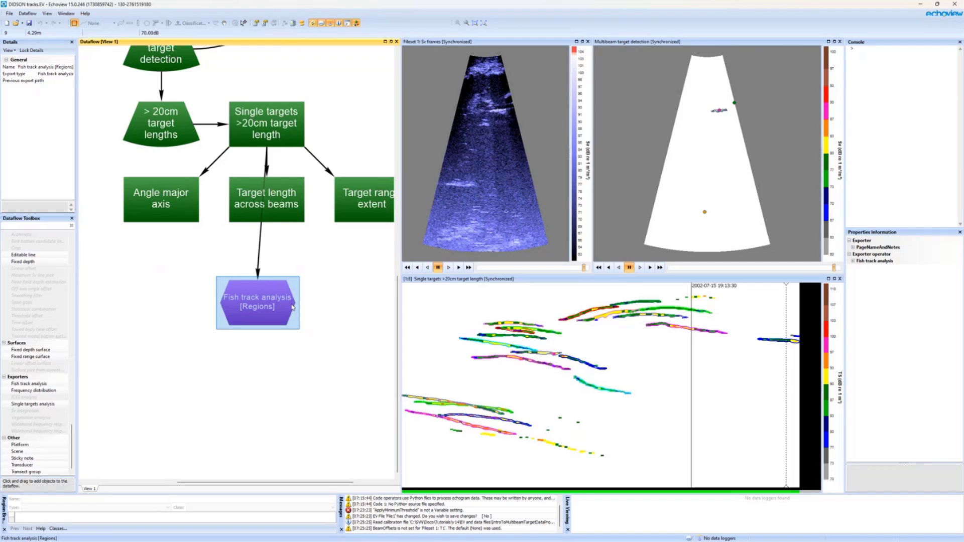
Set the exporter to Regions domain, exclude Unclassified, use Fish tracks variables and local output settings
right_click(284, 300)
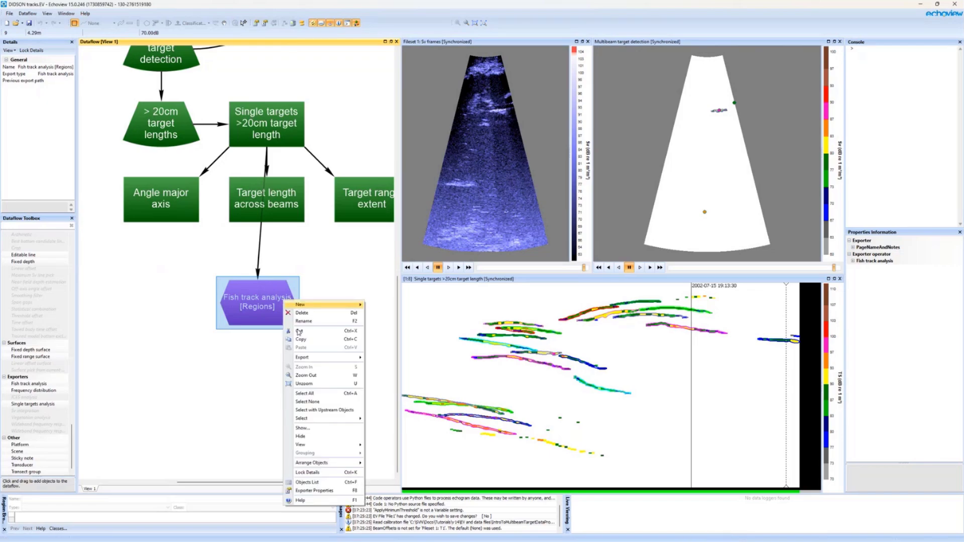
left_click(330, 491)
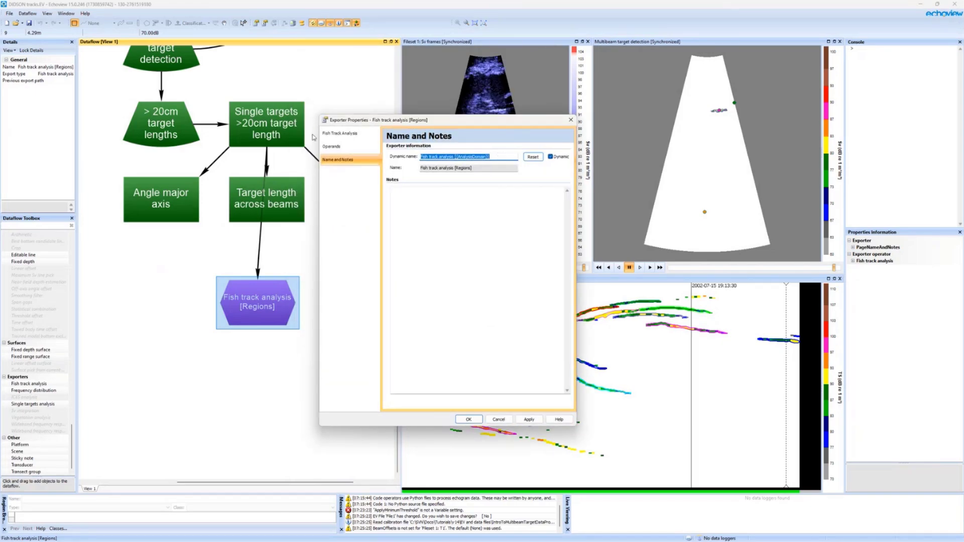
left_click(334, 133)
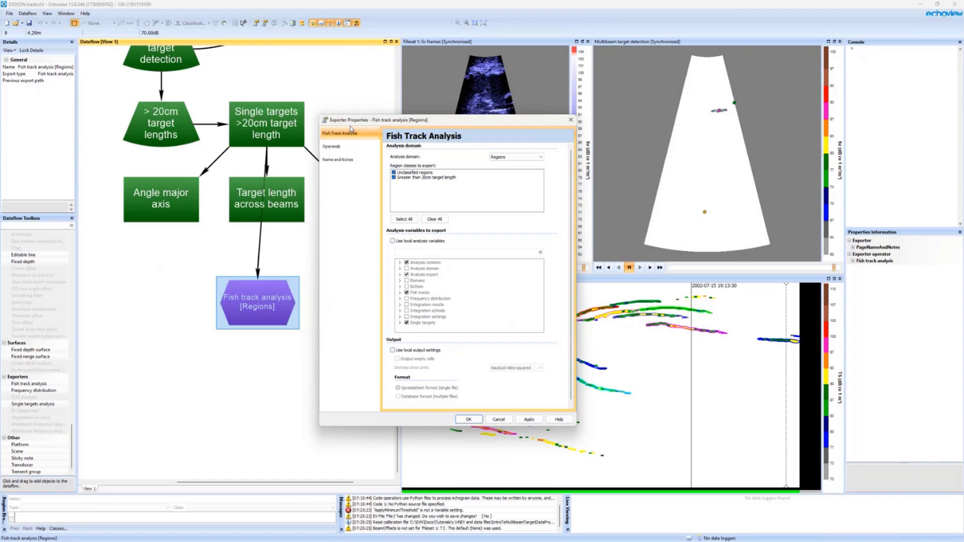
left_click(539, 157)
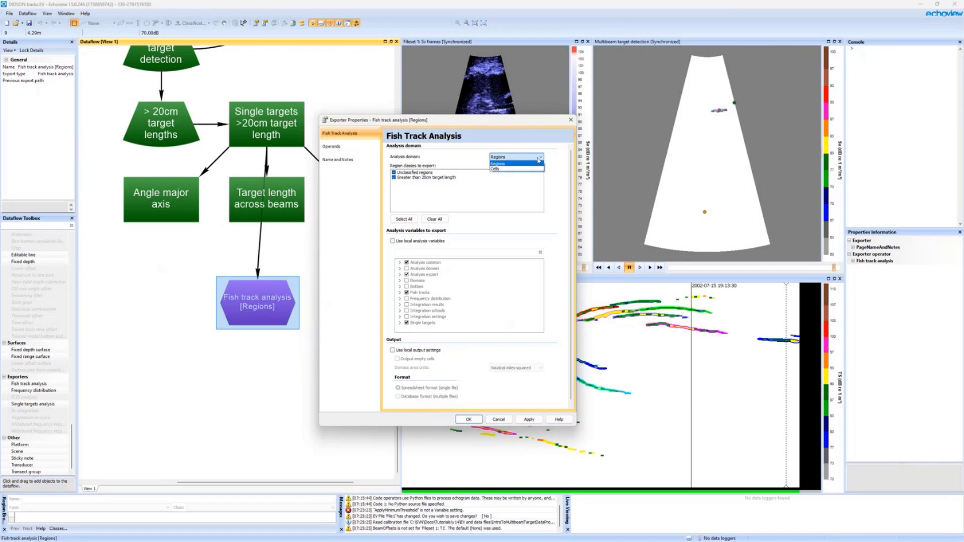
left_click(538, 159)
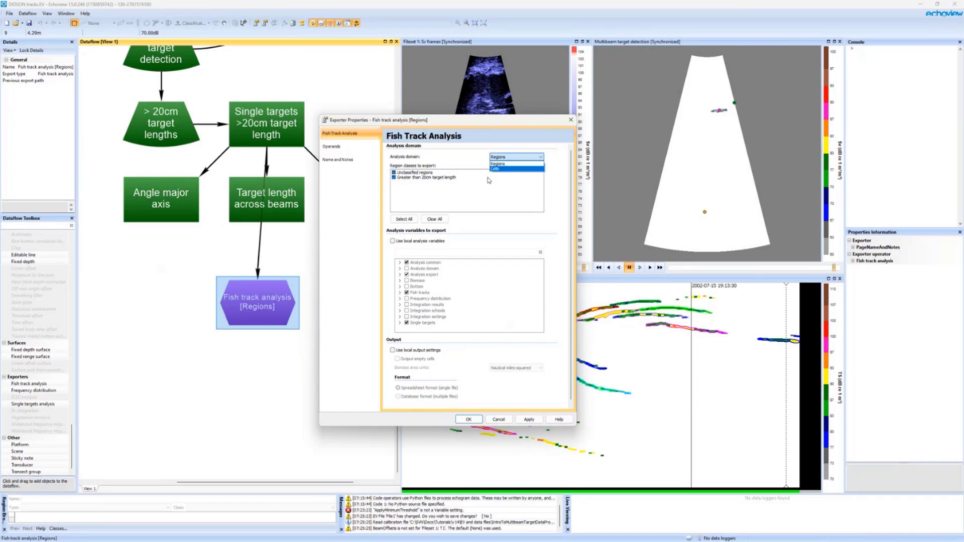
left_click(393, 172)
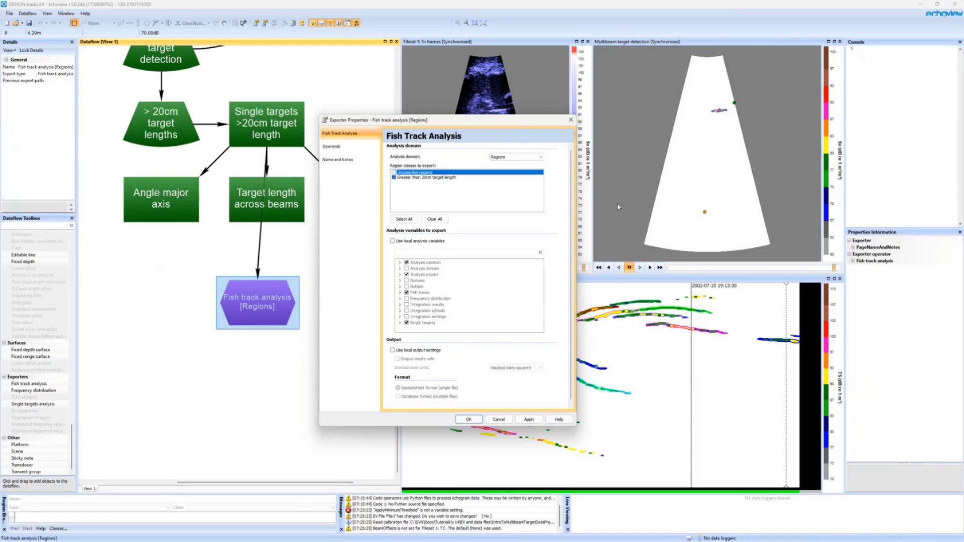
left_click(392, 242)
left_click(420, 292)
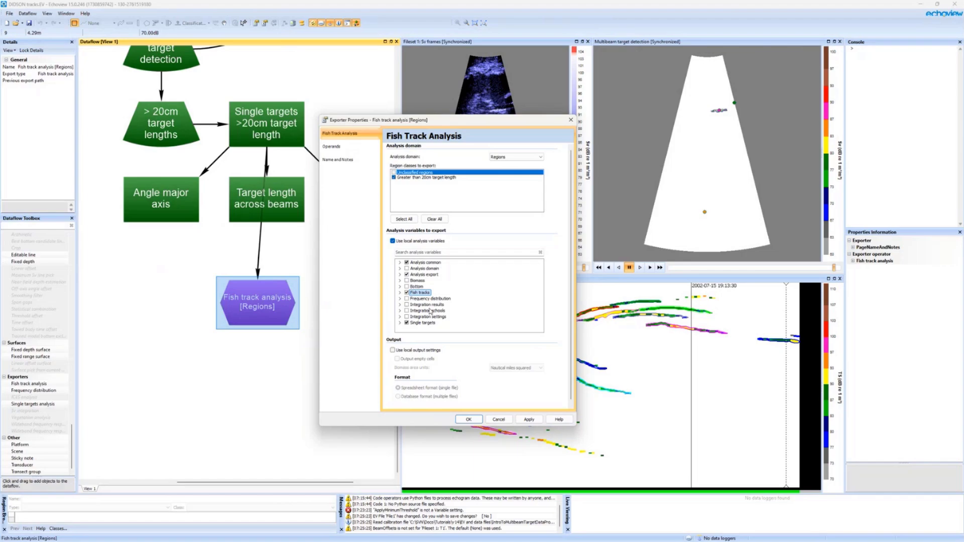
left_click(419, 350)
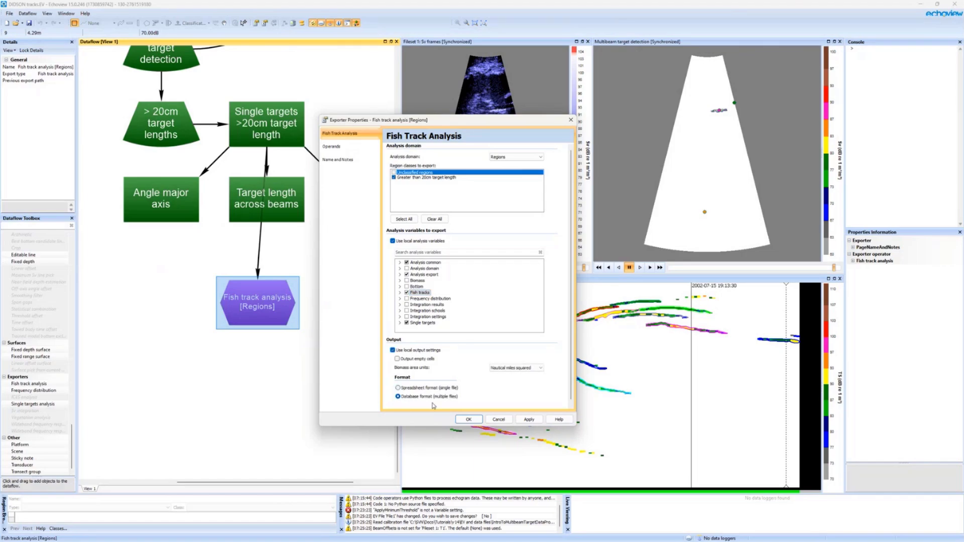
left_click(469, 419)
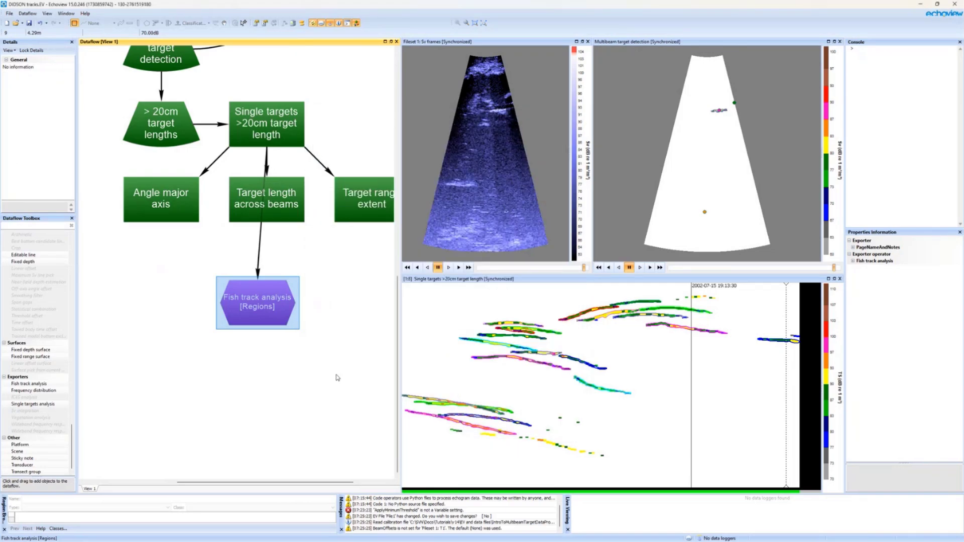
Run the Fish track analysis exporter, saving its output as 'tracks'
left_click(263, 305)
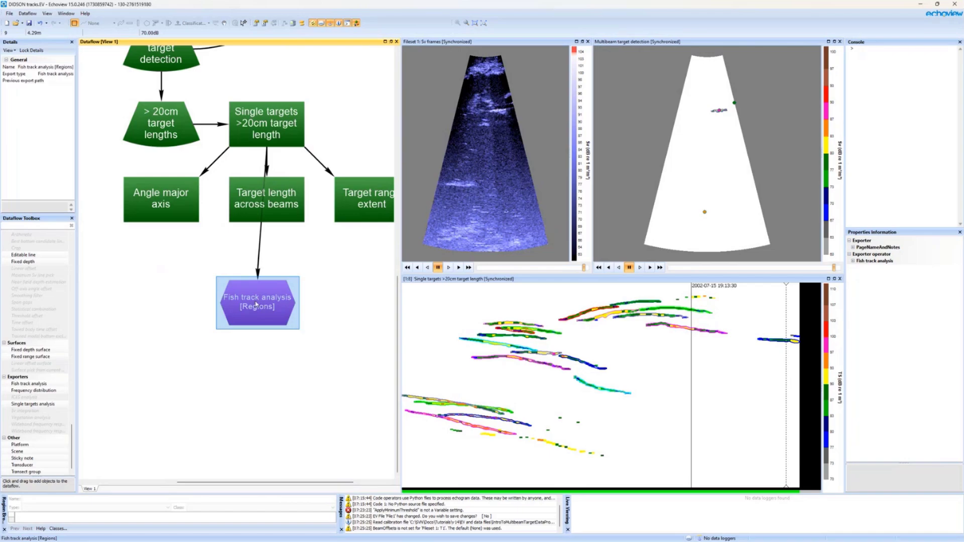
double_click(257, 304)
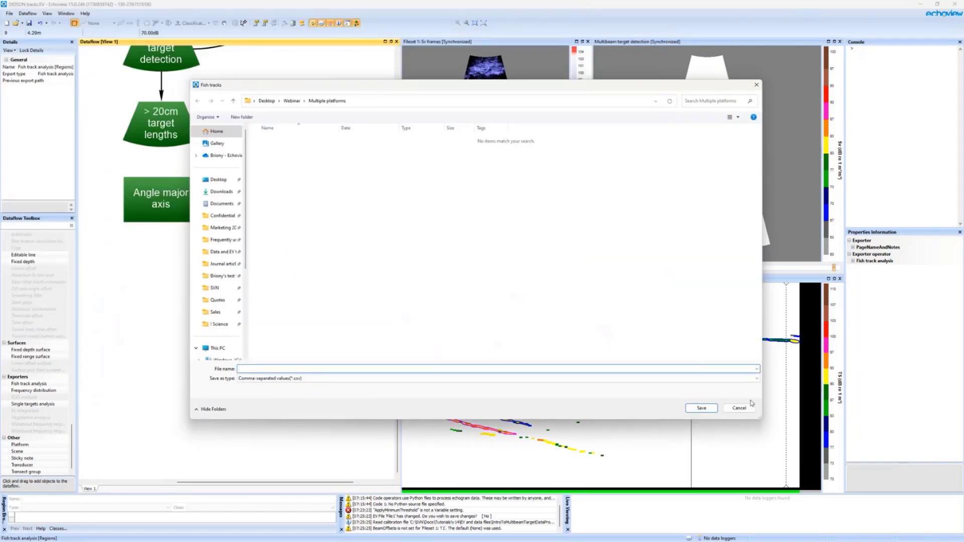
left_click_drag(760, 419, 577, 289)
type("tracks")
key("Return")
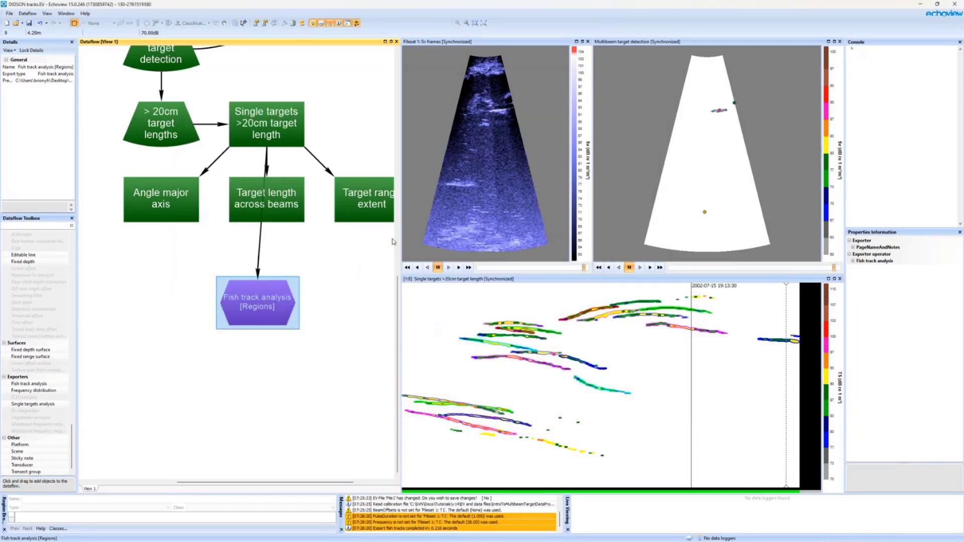
Zoom the dataflow out to show the full chain and select a fish track region in the echogram
scroll(323, 216, "down", 3)
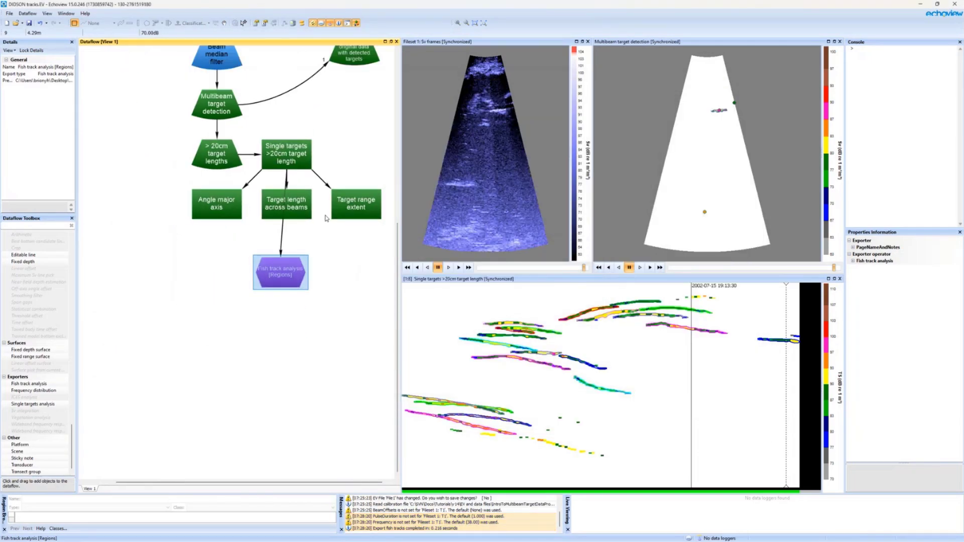
scroll(294, 292, "down", 2)
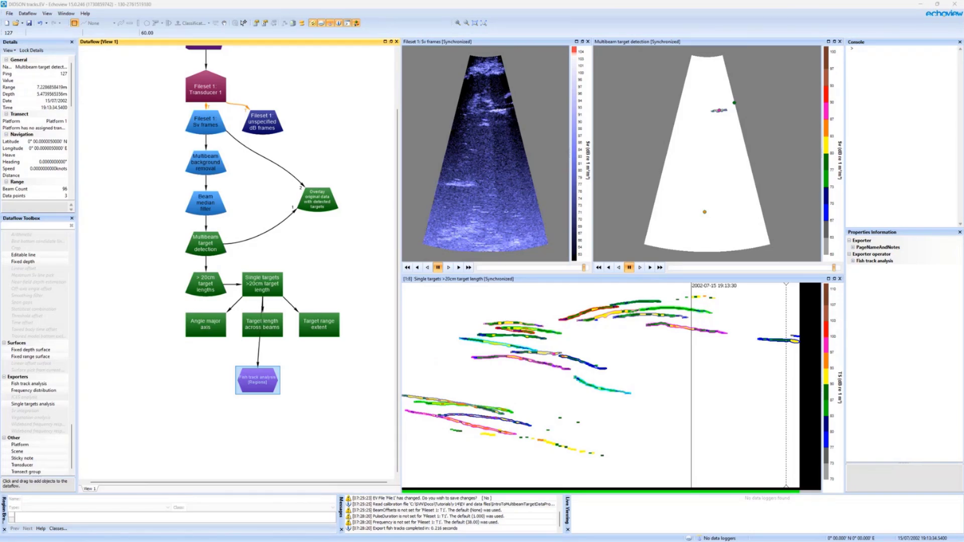
left_click(270, 71)
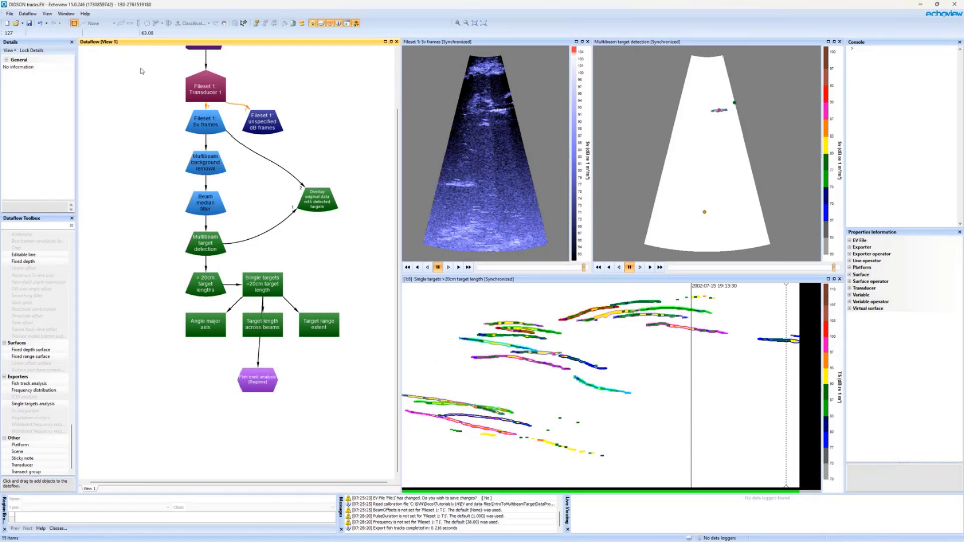
left_click(527, 329)
Browse the Echogram > Export > Analysis By Region submenu options
left_click(29, 13)
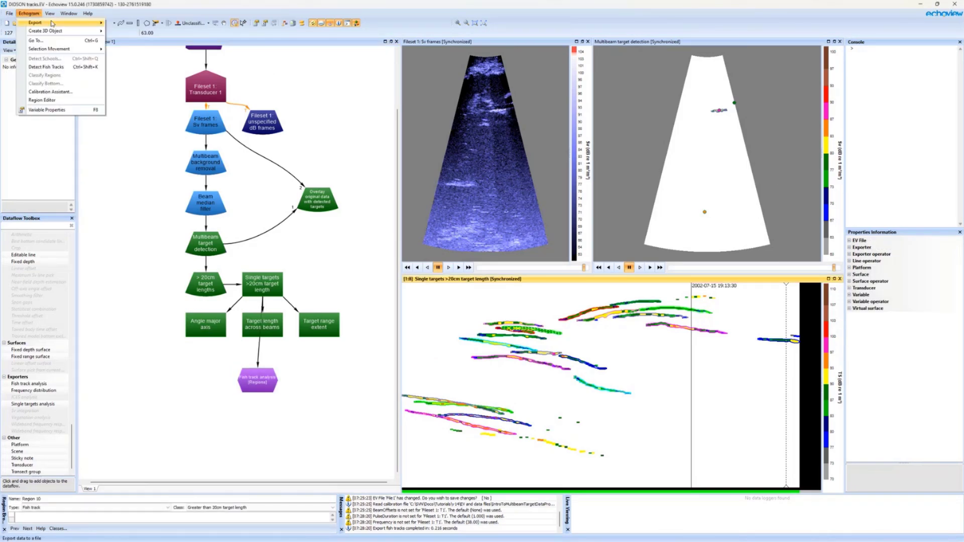
mouse_move(52, 23)
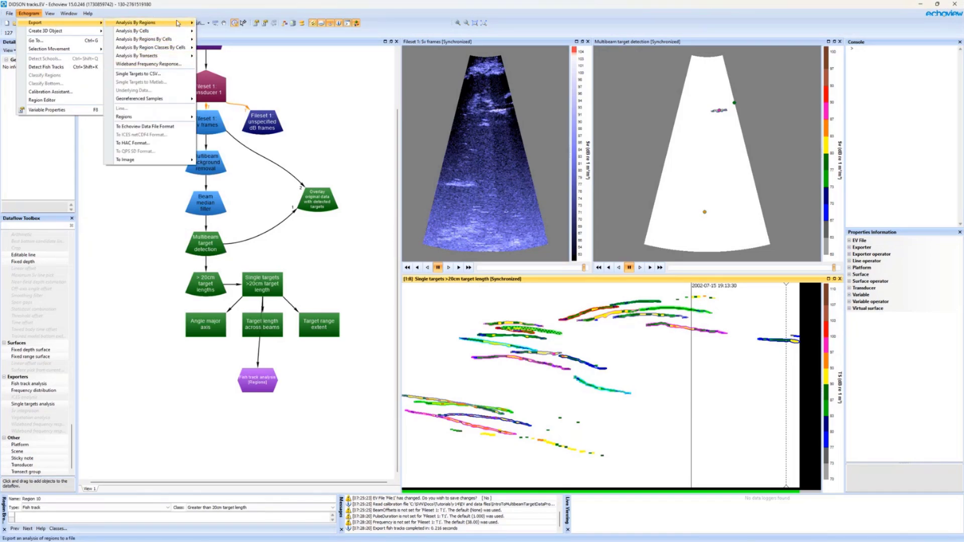
mouse_move(180, 48)
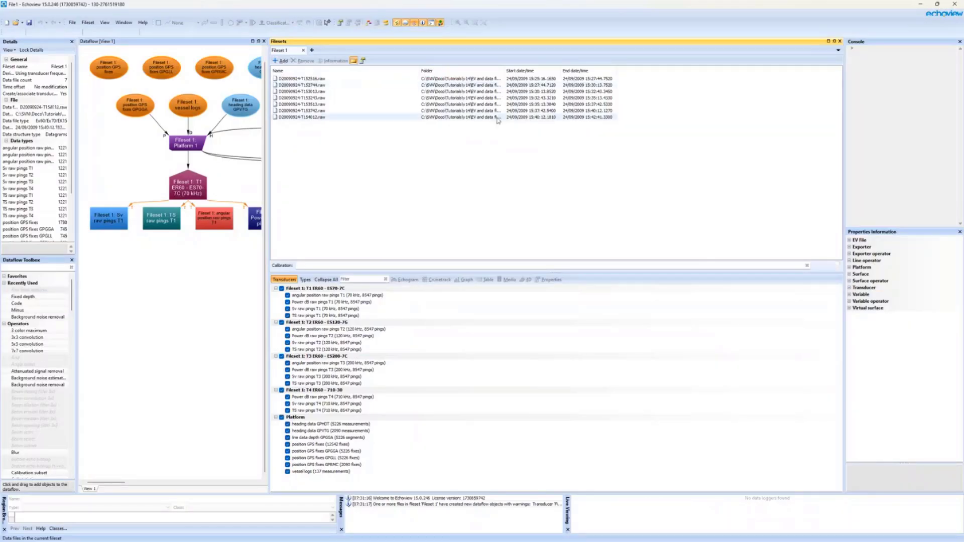
Open the GPGGA position GPS fixes as a cruise track, zoom onto the track, and close the Dataflow window
left_click(185, 184)
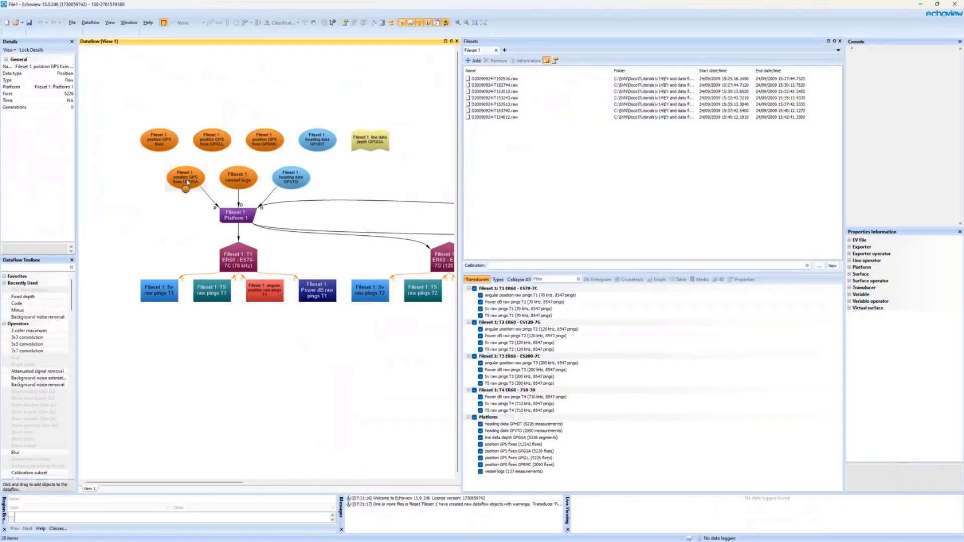
double_click(185, 181)
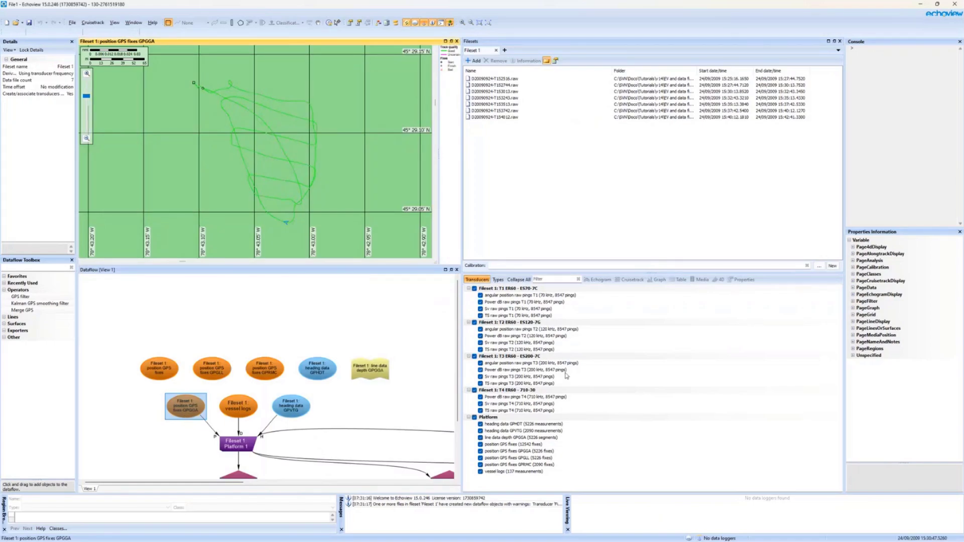
left_click(365, 186)
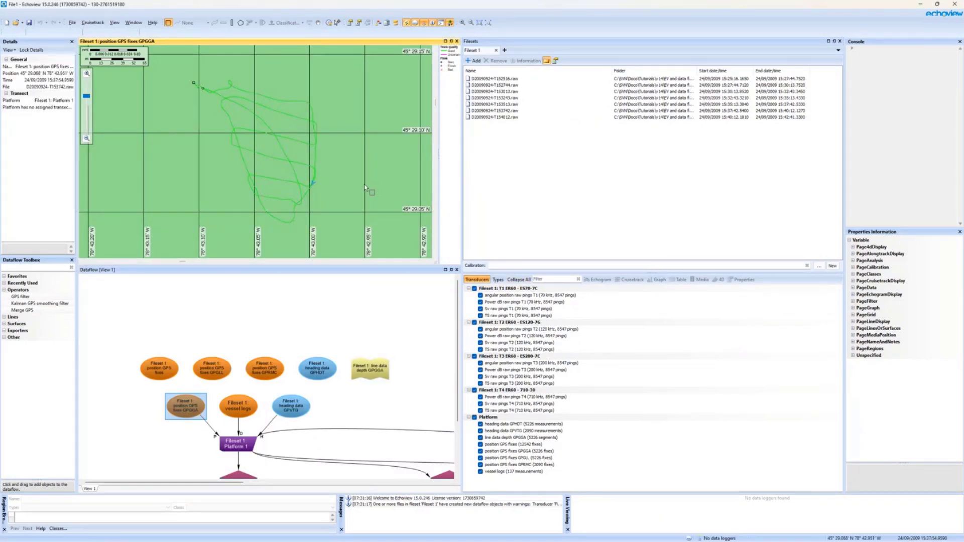
scroll(351, 181, "down", 5)
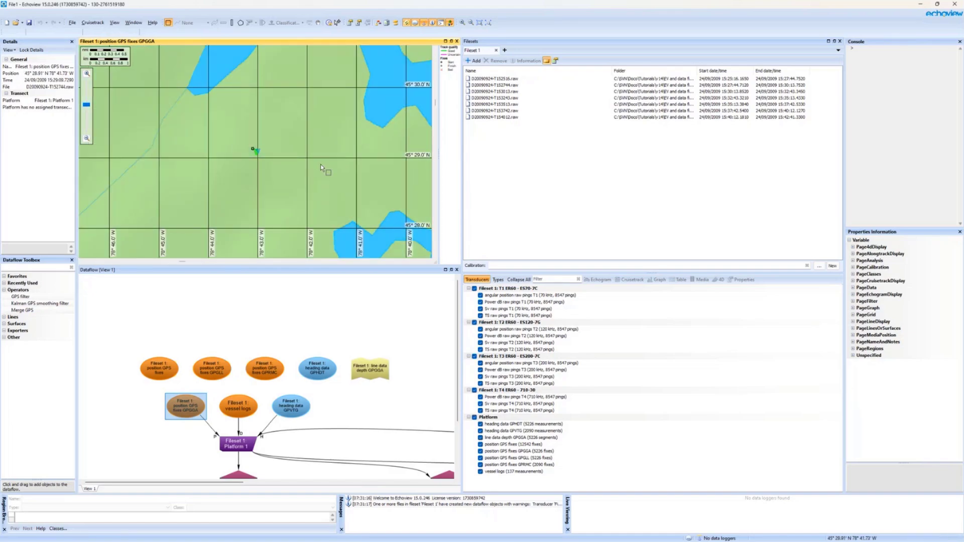
scroll(320, 165, "down", 2)
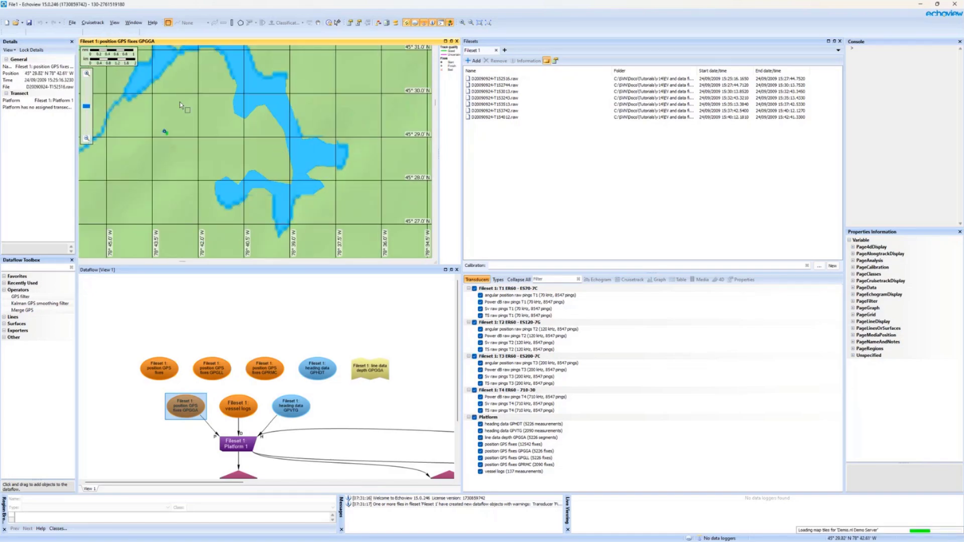
scroll(184, 152, "up", 8)
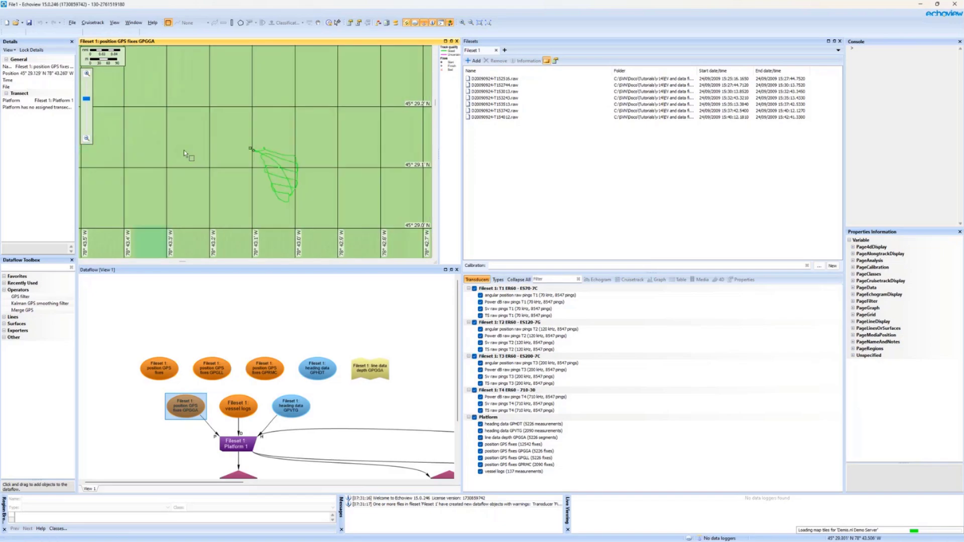
left_click_drag(238, 134, 312, 204)
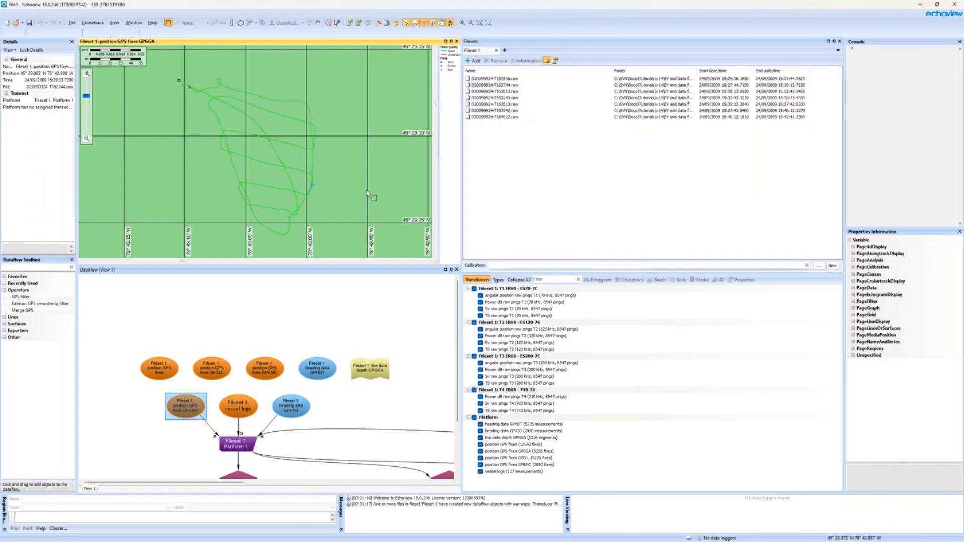
left_click(457, 270)
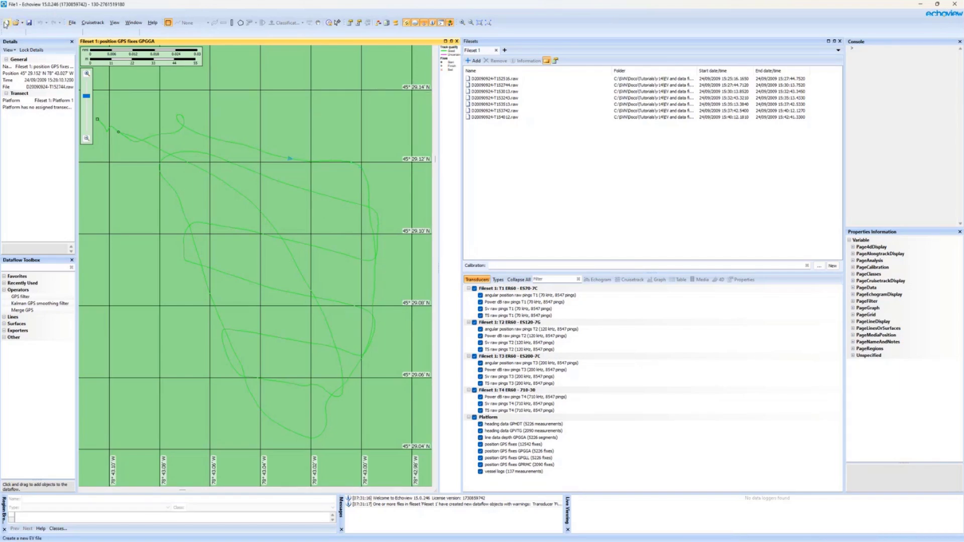
Move the menu bar onto its own row and shift the second toolbar left
left_click(74, 23)
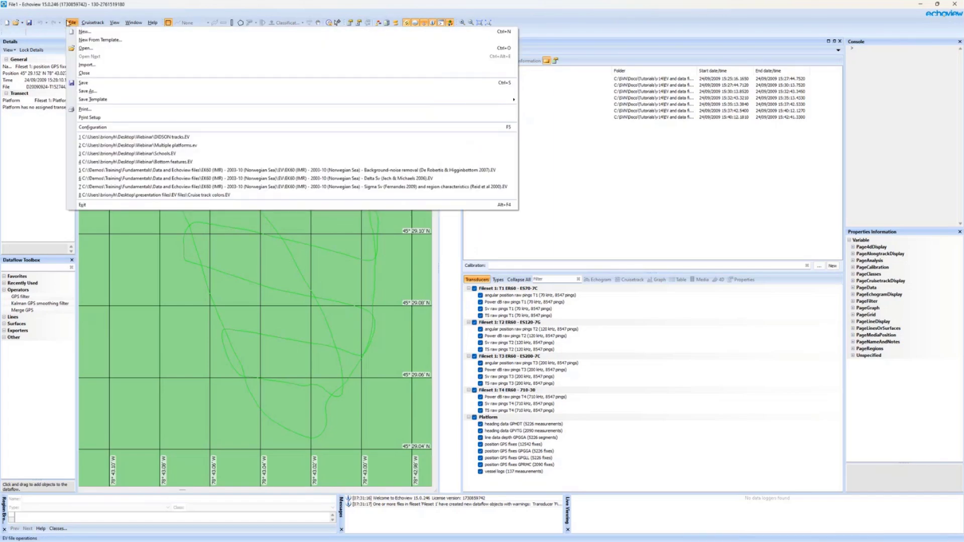
left_click(66, 22)
left_click_drag(65, 22, 4, 13)
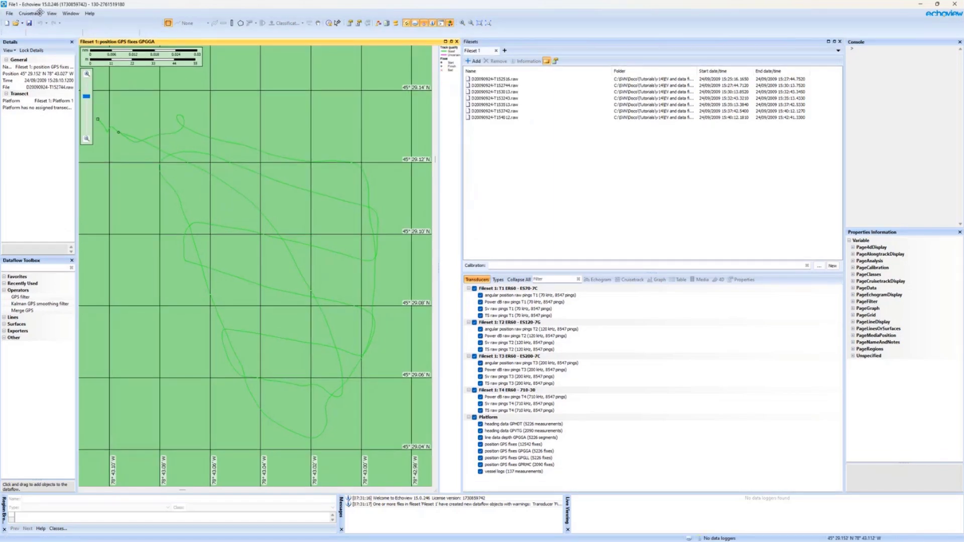
left_click_drag(162, 22, 88, 23)
Set EV File Properties Cruisetrack Display to Custom with track thickness 3 and black good-track colour
left_click(51, 13)
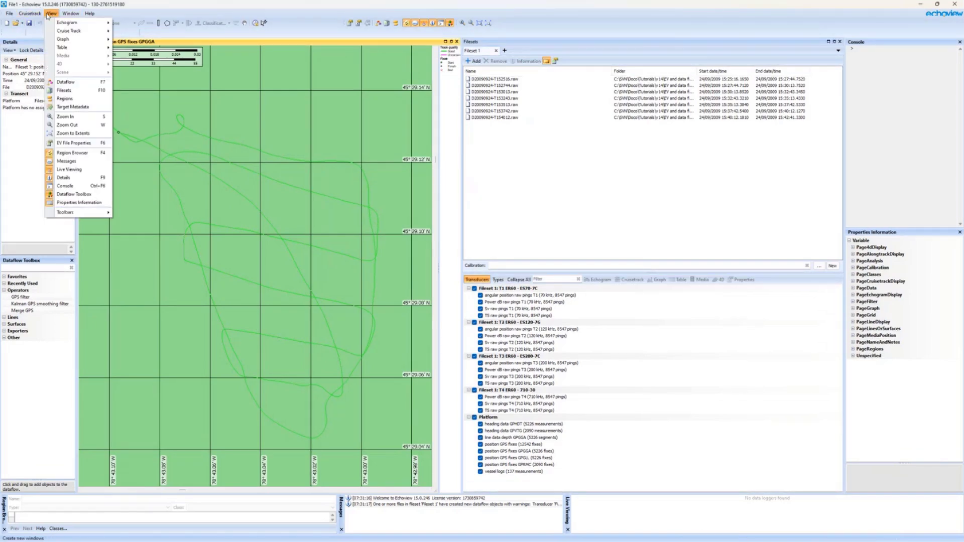
left_click(93, 145)
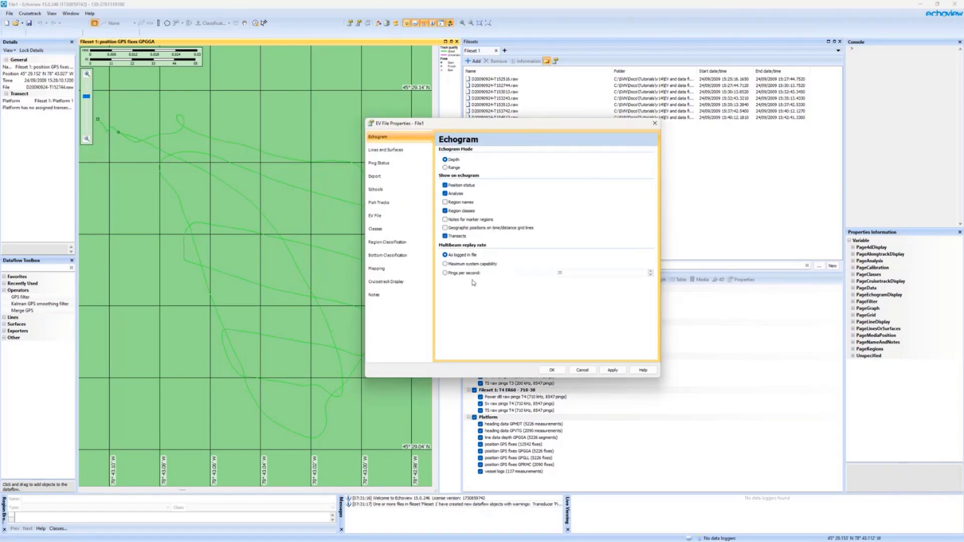
left_click(388, 283)
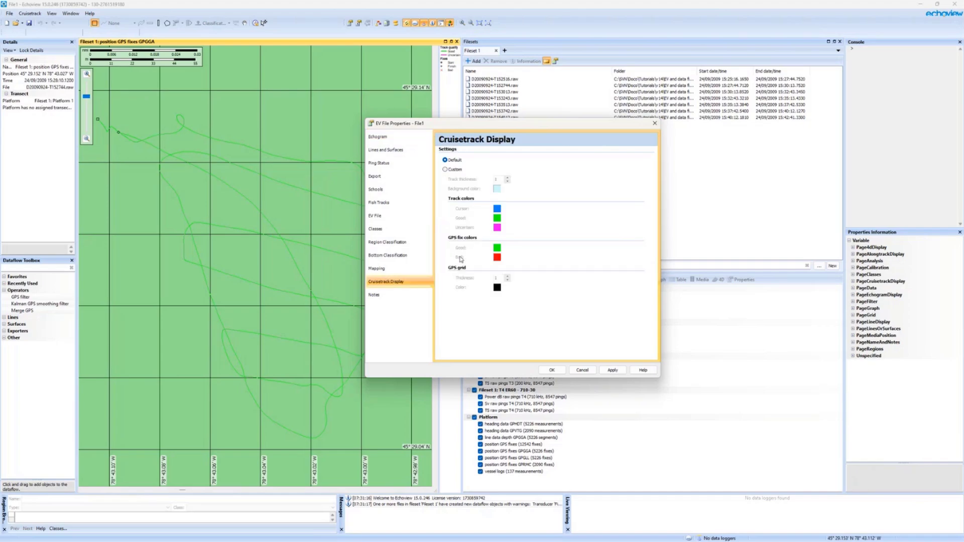
left_click_drag(508, 126, 564, 129)
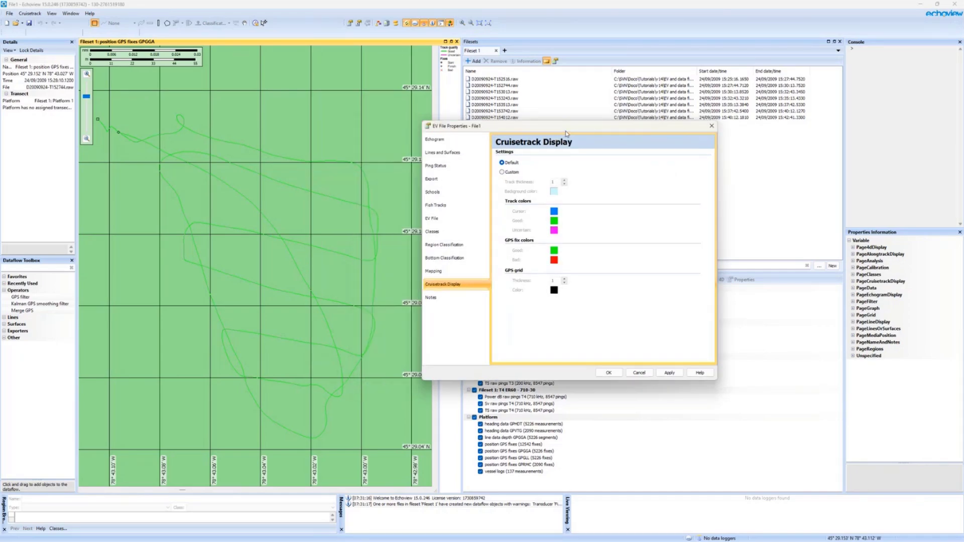
left_click(516, 173)
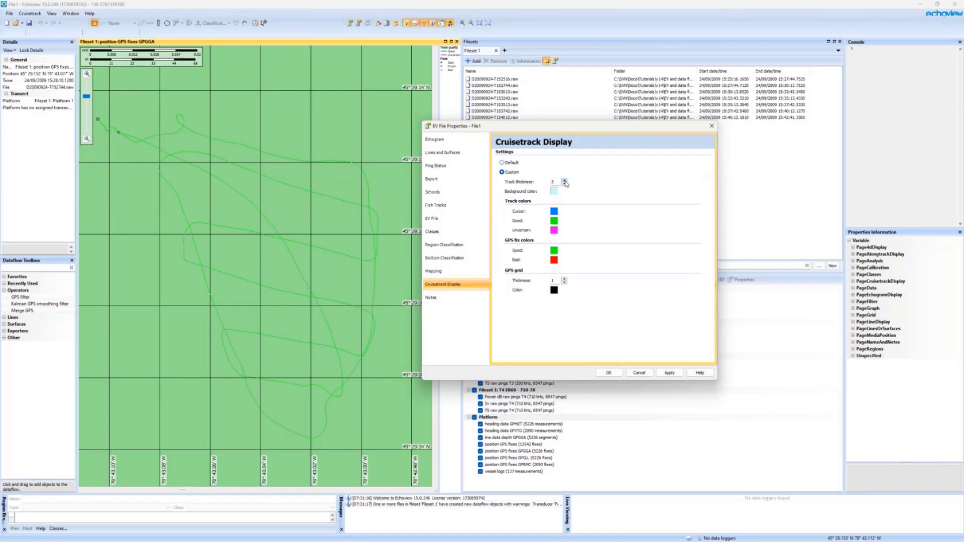
left_click(669, 372)
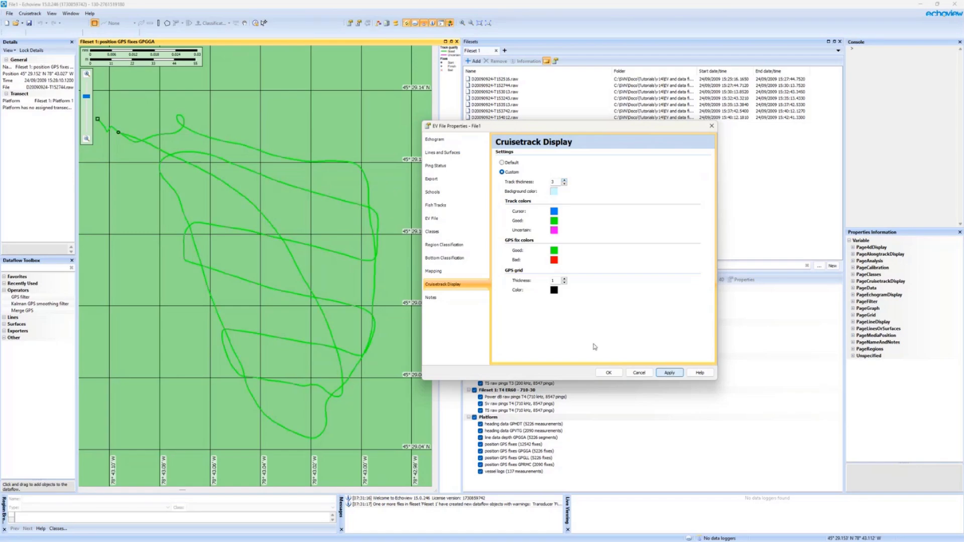
left_click(555, 221)
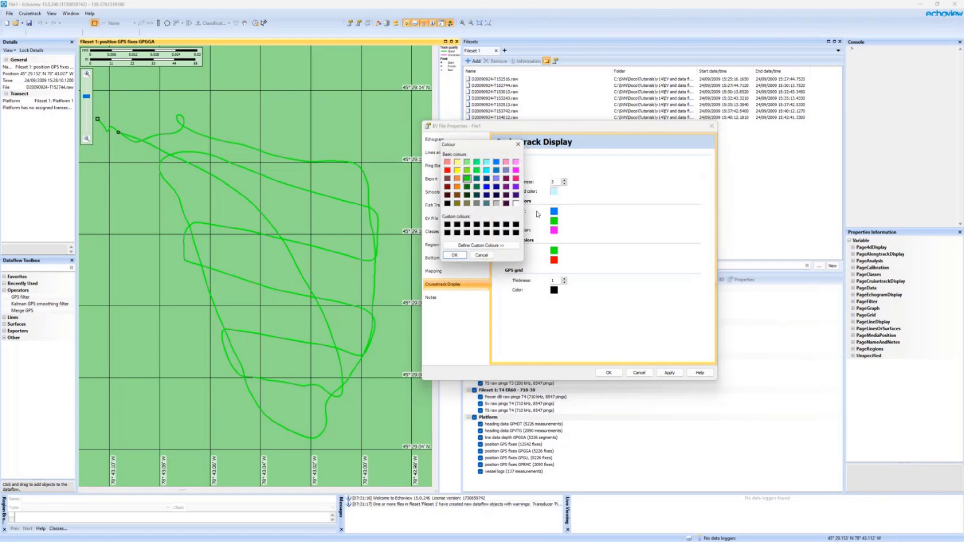
left_click(448, 203)
left_click(454, 255)
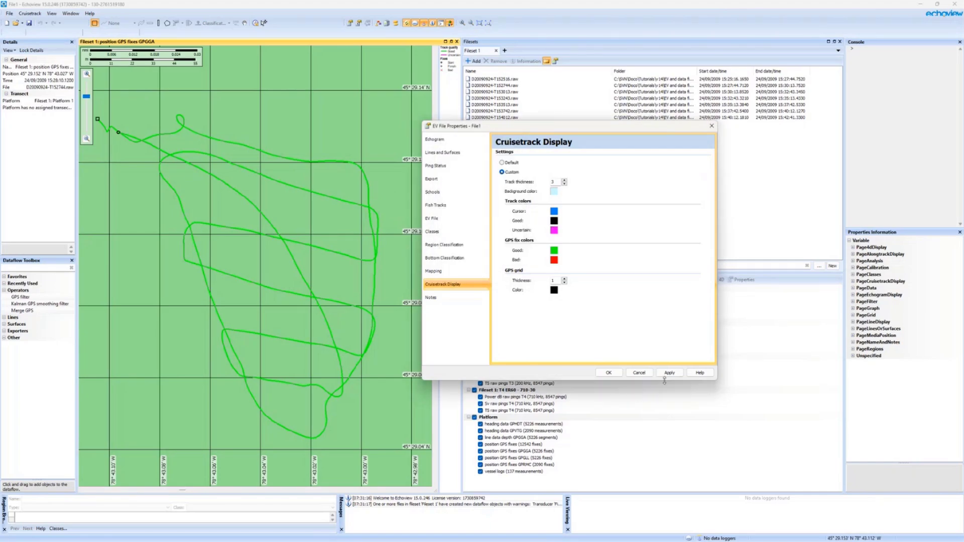
left_click(670, 373)
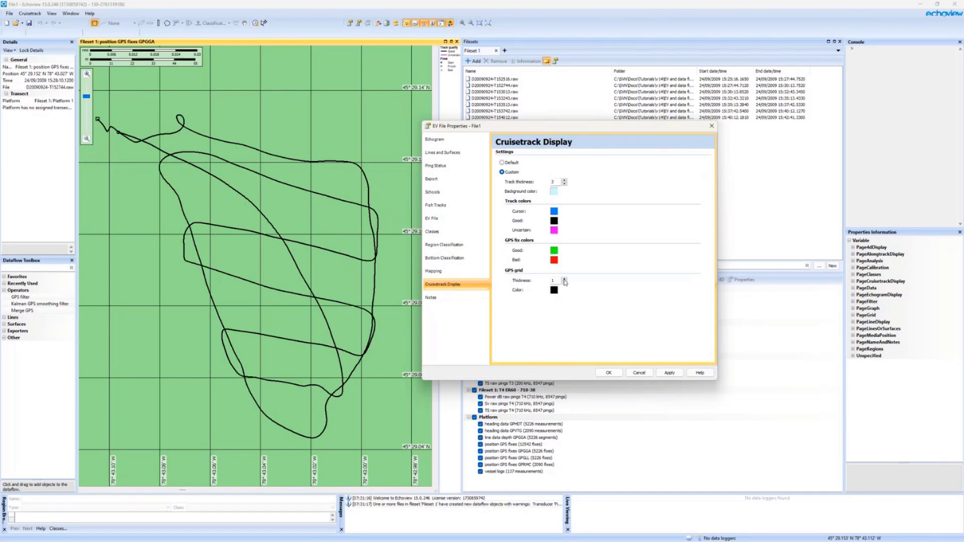
Set the GPS grid line thickness to 1 and apply it
left_click(565, 279)
left_click(669, 373)
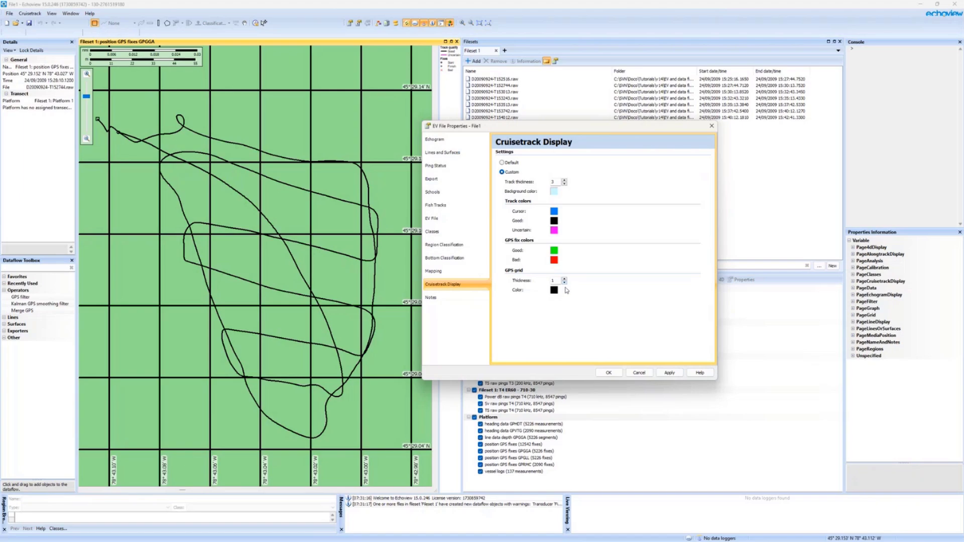
left_click(670, 373)
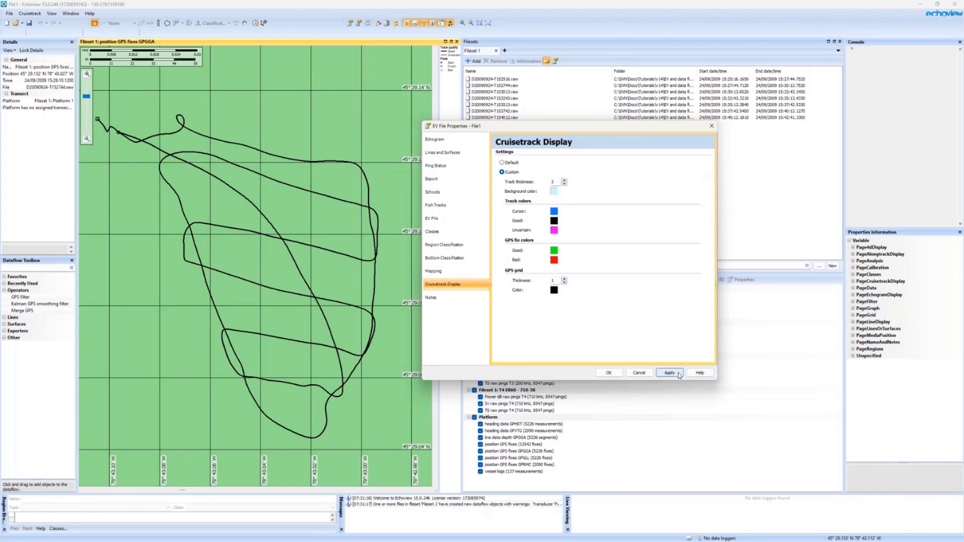
left_click(555, 192)
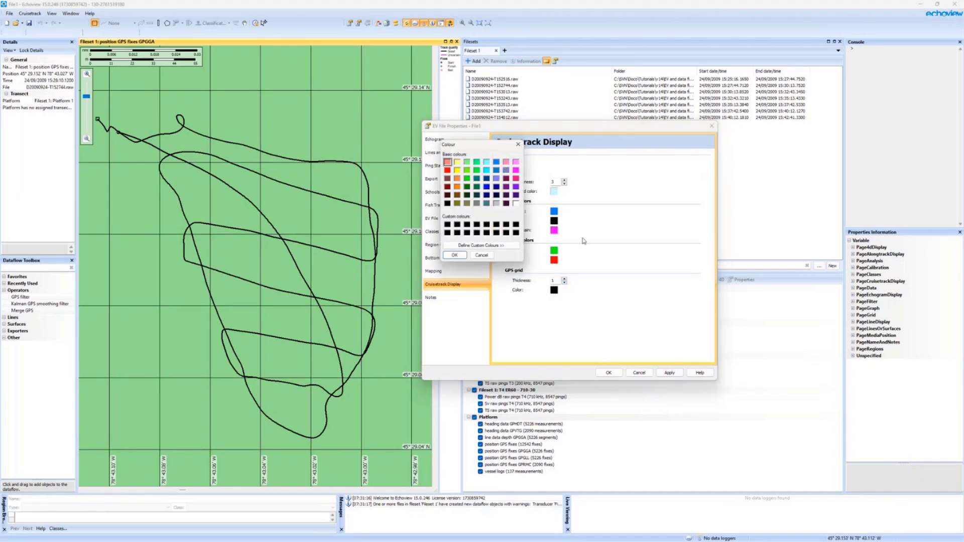
left_click(487, 255)
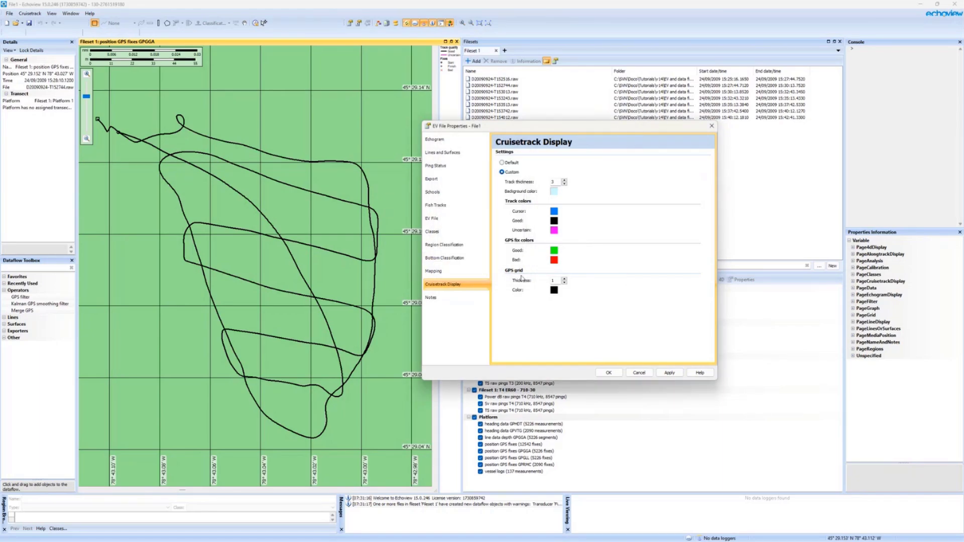
Remove the demo web map server from the Mapping settings and apply
left_click(444, 271)
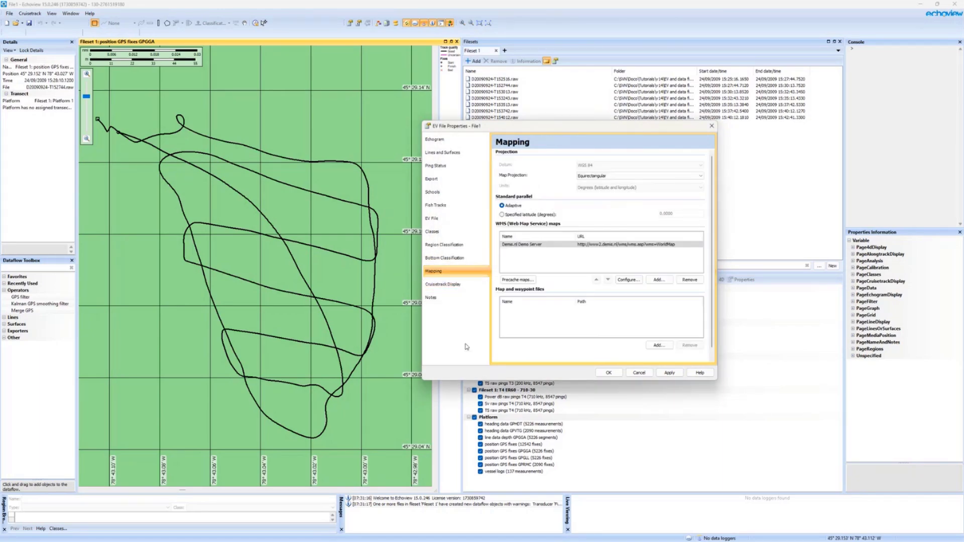
left_click(526, 247)
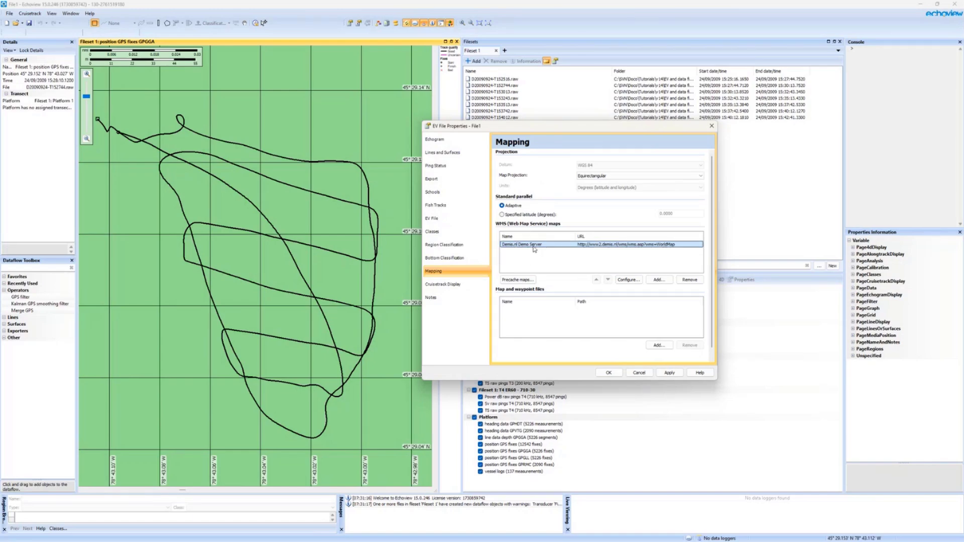
left_click(692, 281)
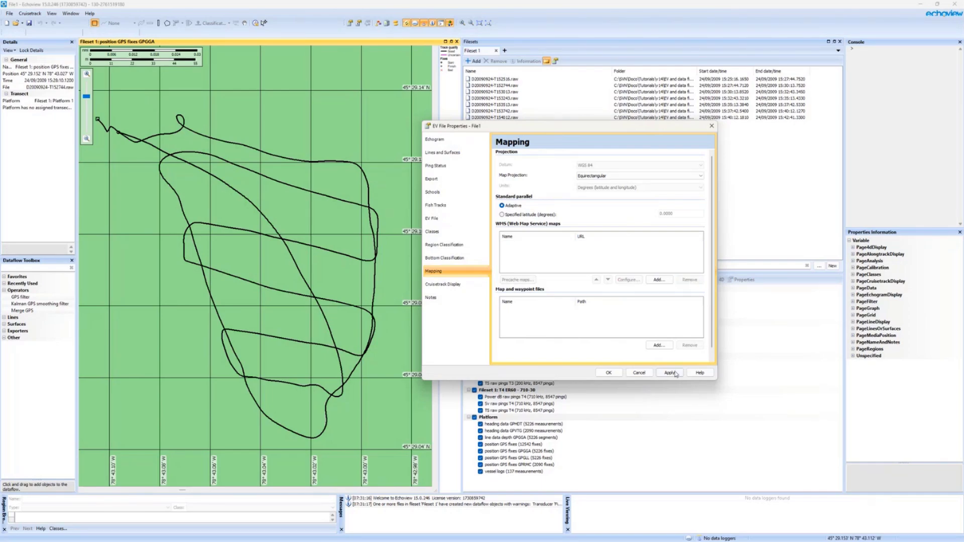
left_click(672, 372)
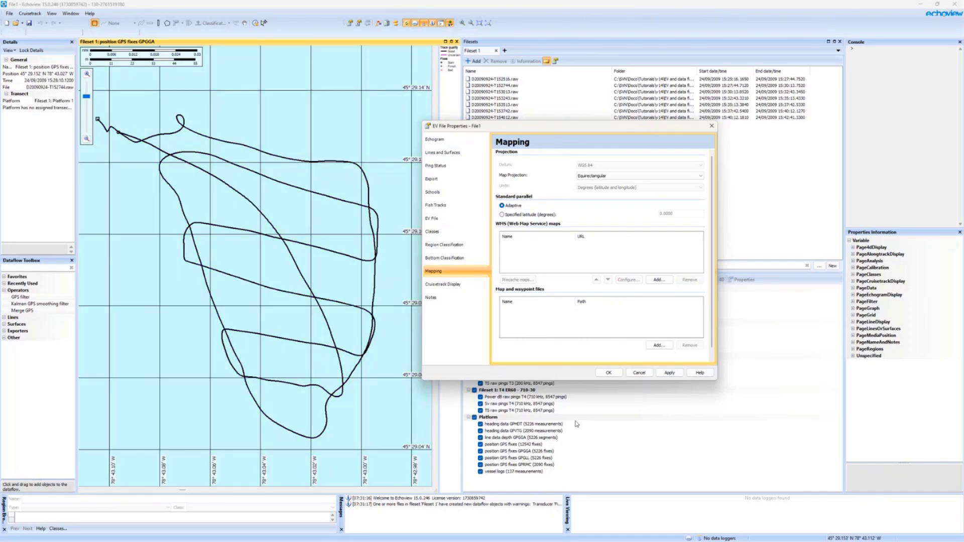
Set the cruisetrack background colour to white, apply, and close the file properties
left_click(450, 284)
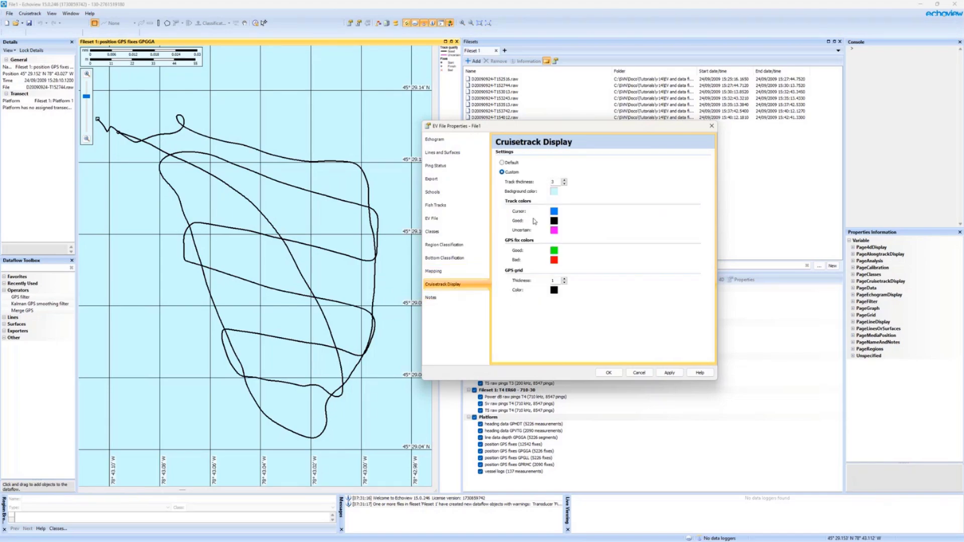
left_click(554, 192)
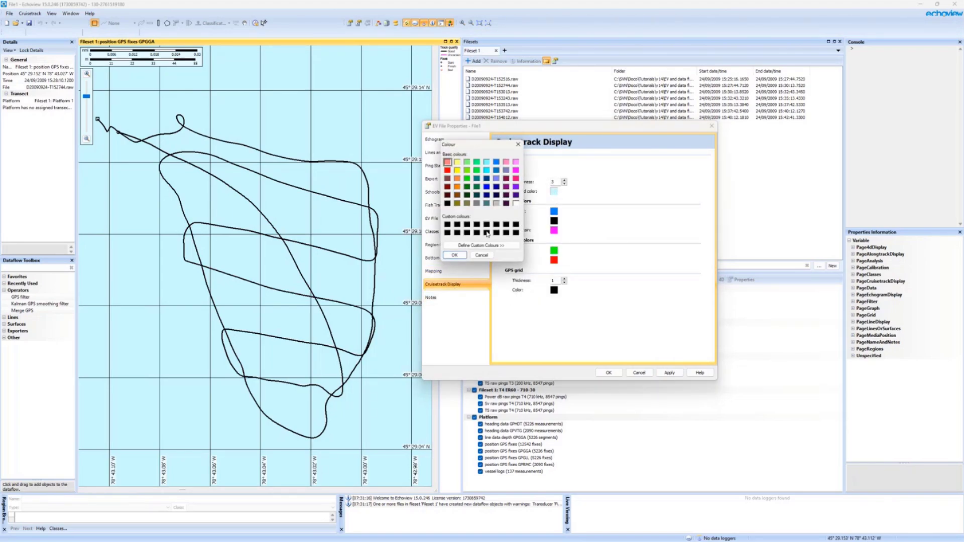
left_click(516, 204)
left_click(454, 255)
left_click(669, 372)
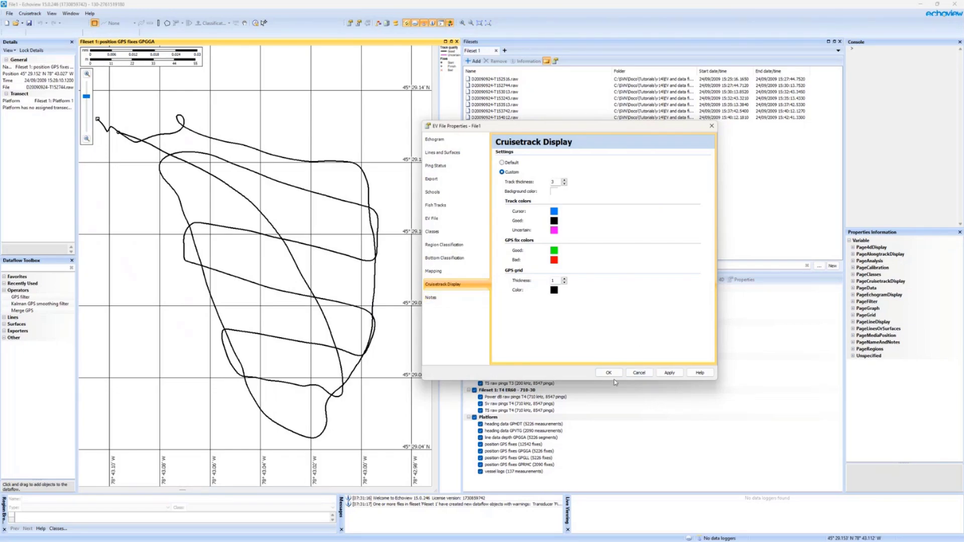
left_click(639, 373)
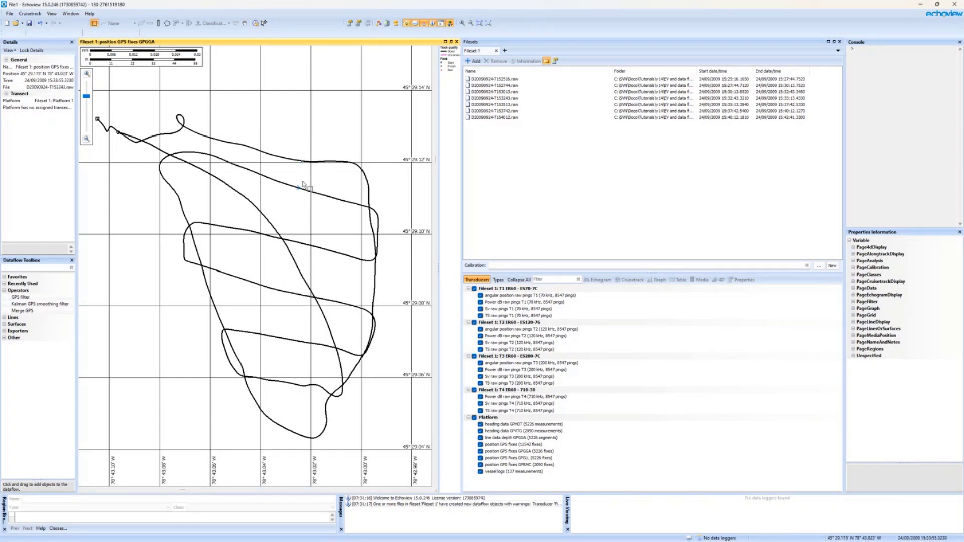
Define a region over a stretch of the upper cruisetrack leg with the Vertical band tool
left_click(158, 24)
left_click_drag(197, 224, 361, 258)
right_click(361, 259)
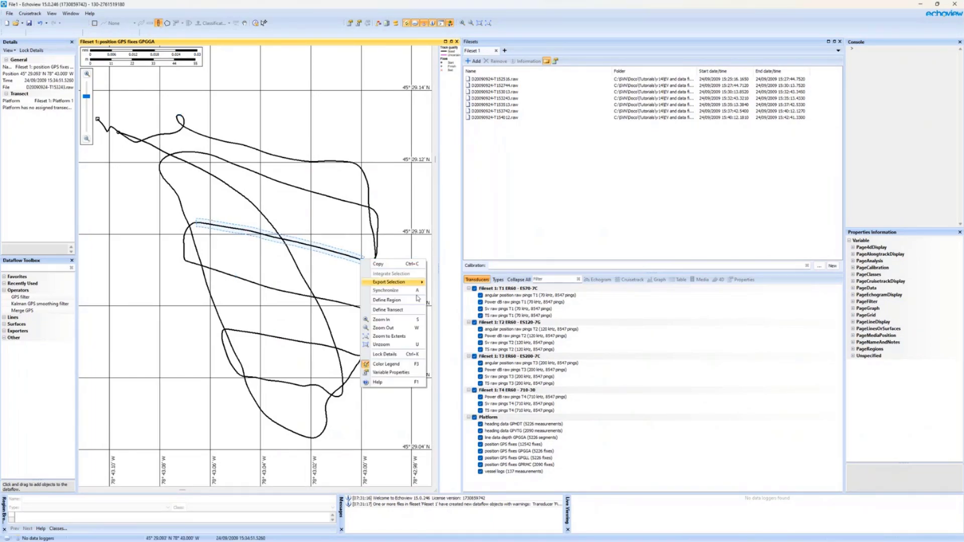
left_click(417, 300)
Define a second region on the middle leg, deleting and redrawing the first attempt
left_click_drag(191, 261, 356, 306)
right_click(357, 307)
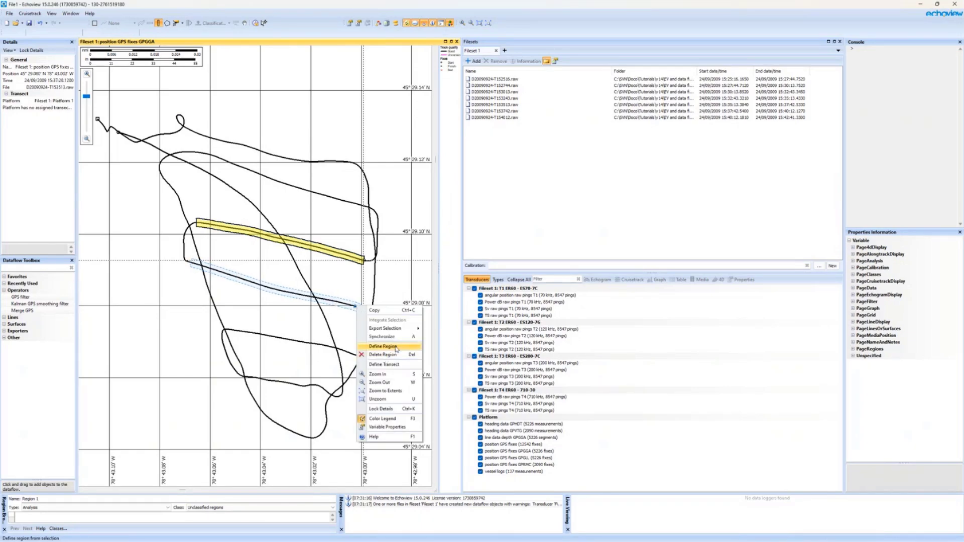
left_click(383, 346)
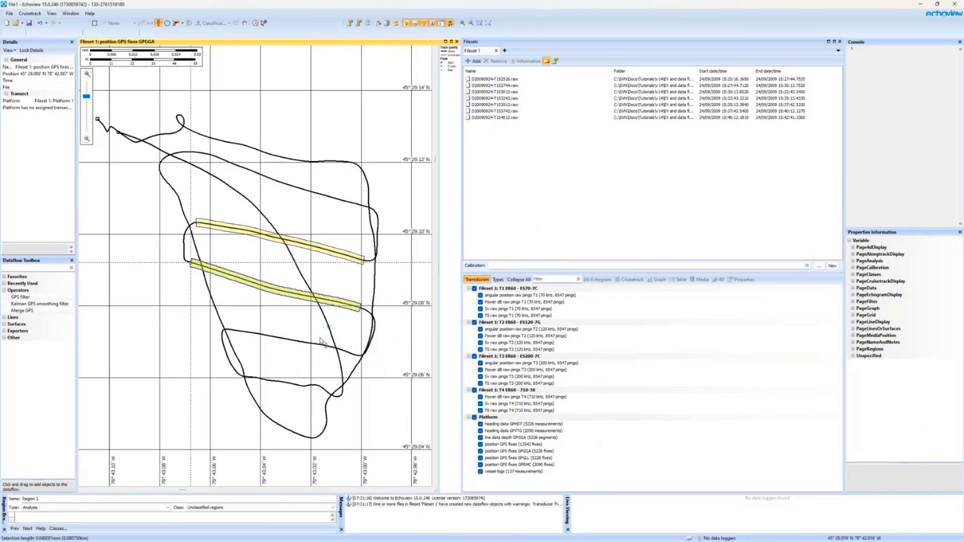
left_click(236, 328)
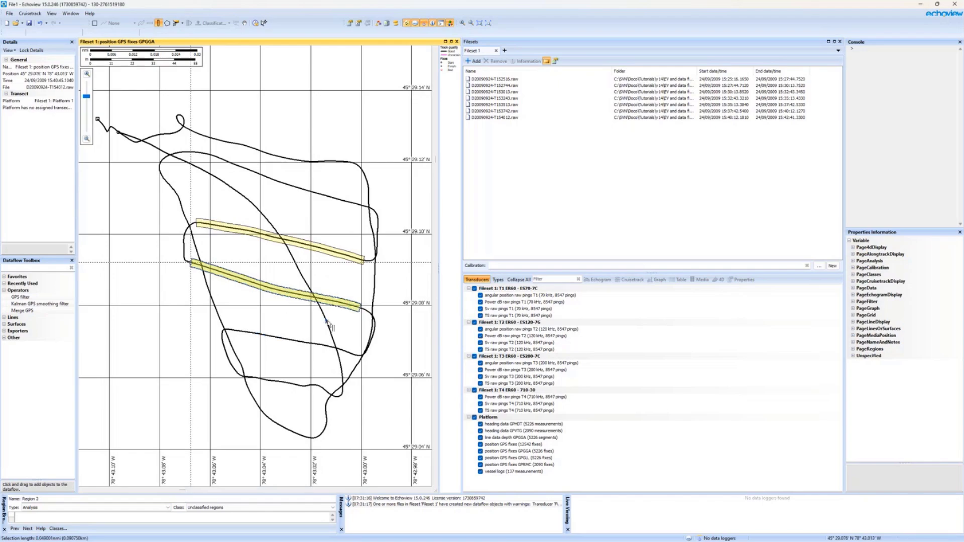
key("Delete")
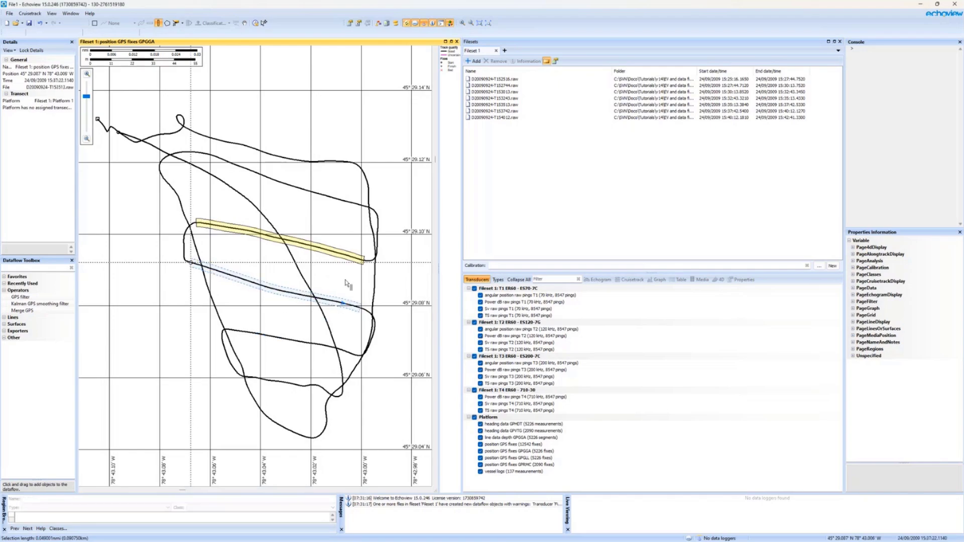
left_click_drag(191, 261, 360, 314)
right_click(359, 312)
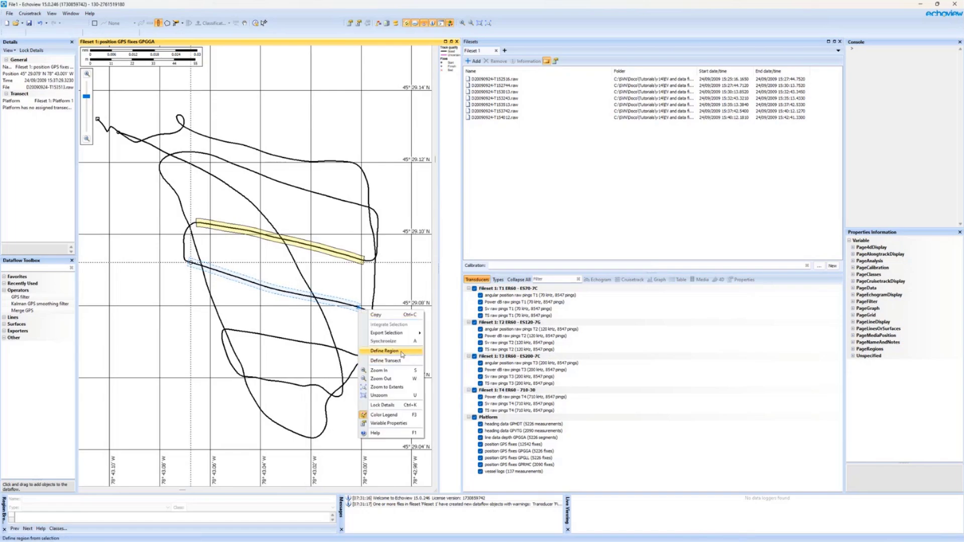
left_click(384, 361)
Define a stretch of the lowest track leg as a transect
left_click_drag(231, 329, 354, 357)
right_click(354, 358)
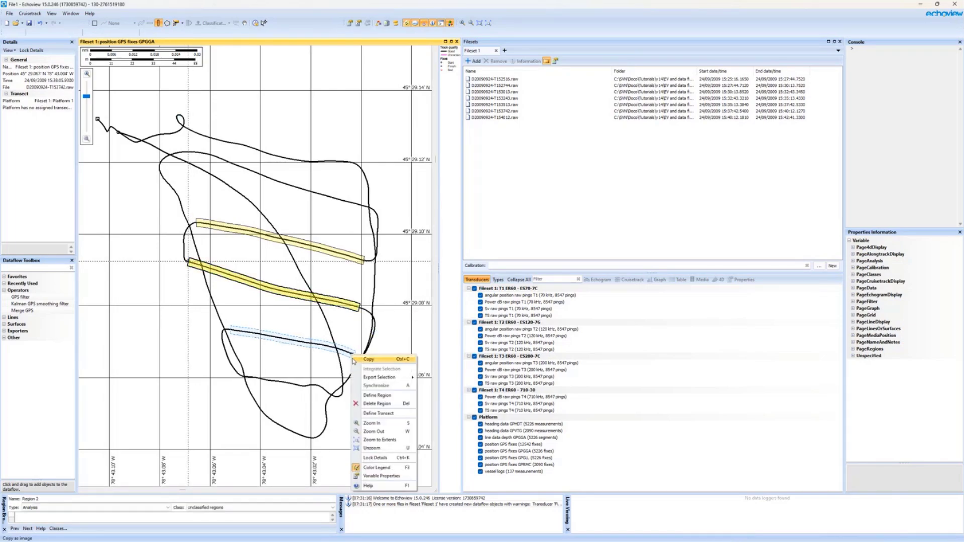
left_click(378, 413)
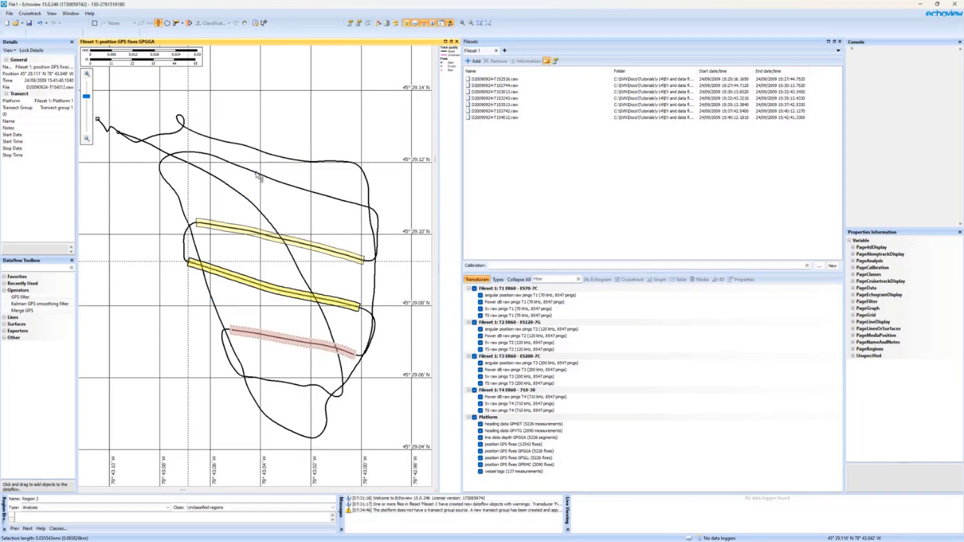
Shorten the upper region with the Region edit tool, undoing the change to the middle one
left_click(176, 23)
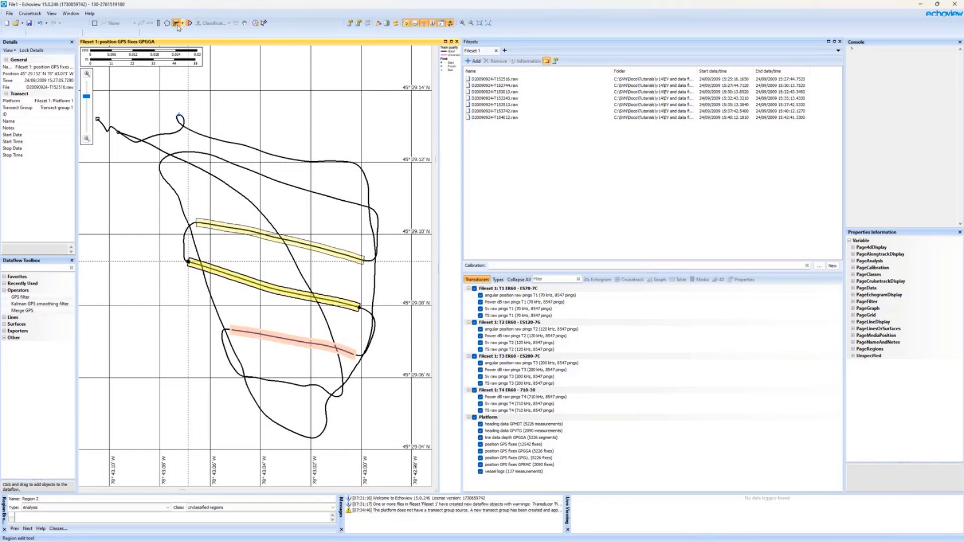
left_click(232, 229)
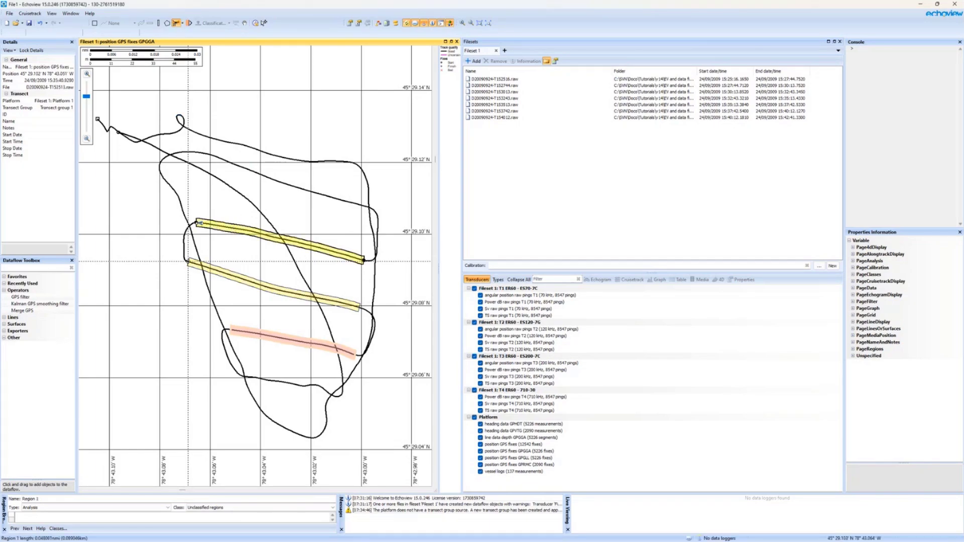
mouse_move(197, 222)
left_mouse_down()
mouse_move(257, 233)
mouse_move(190, 221)
left_mouse_up()
left_click(360, 307)
left_click_drag(360, 307, 294, 294)
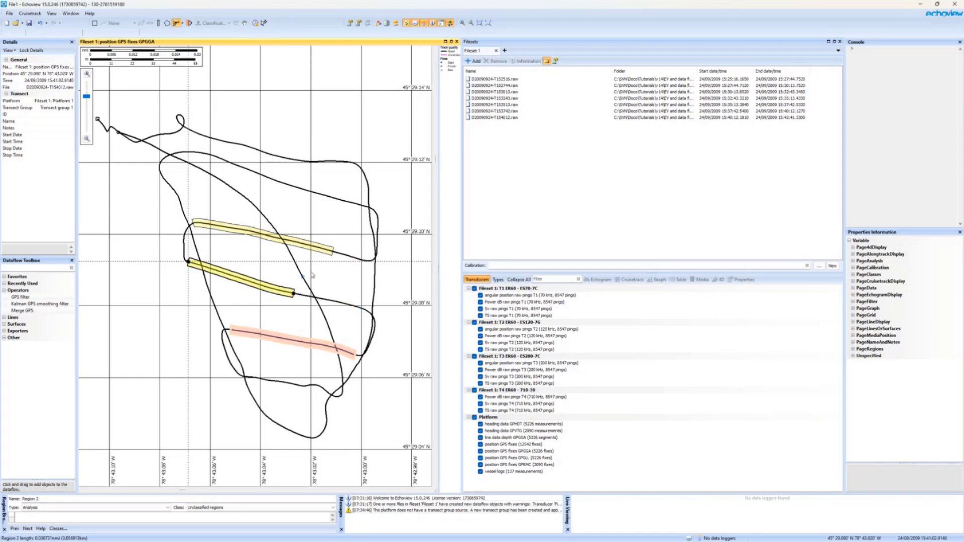
key("ctrl+z")
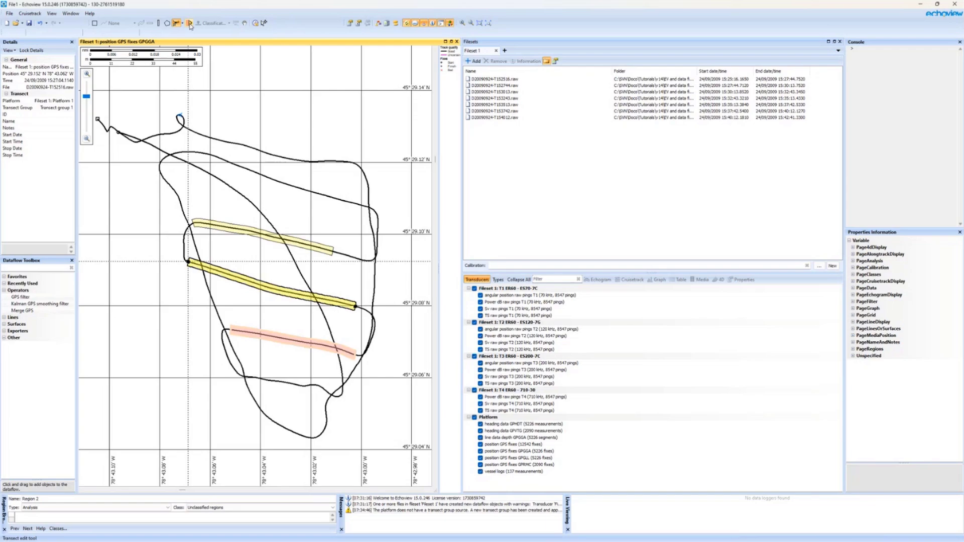
Trim the left end of the pink transect with the Transect edit tool
left_click(190, 24)
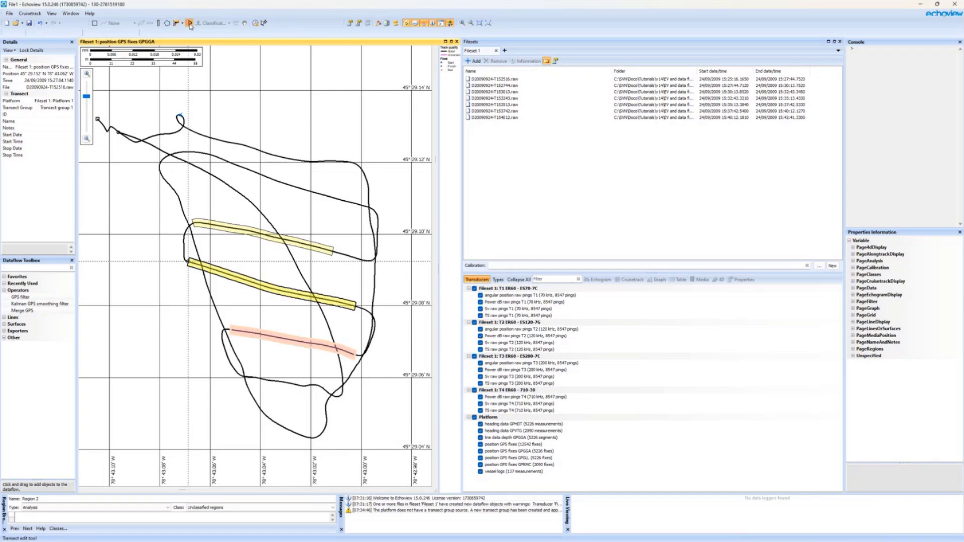
left_click(241, 333)
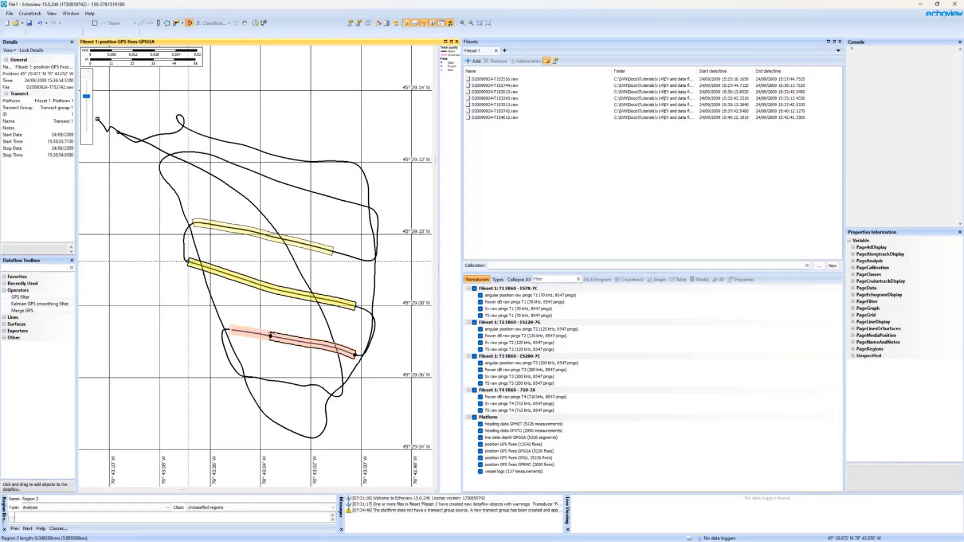
mouse_move(230, 330)
left_mouse_down()
mouse_move(274, 337)
mouse_move(221, 332)
mouse_move(234, 331)
left_mouse_up()
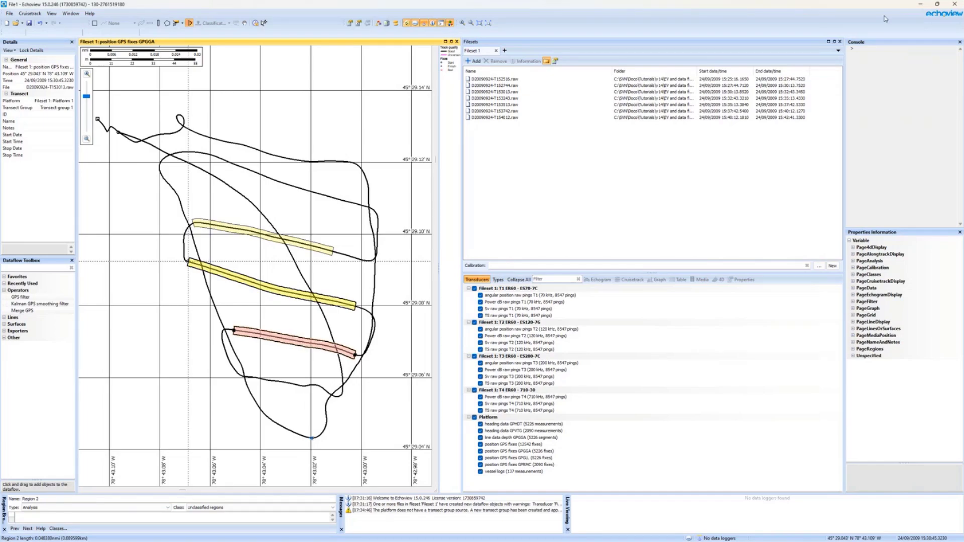
Define a short region over the transect and type it Bad data (no data)
left_click(180, 116)
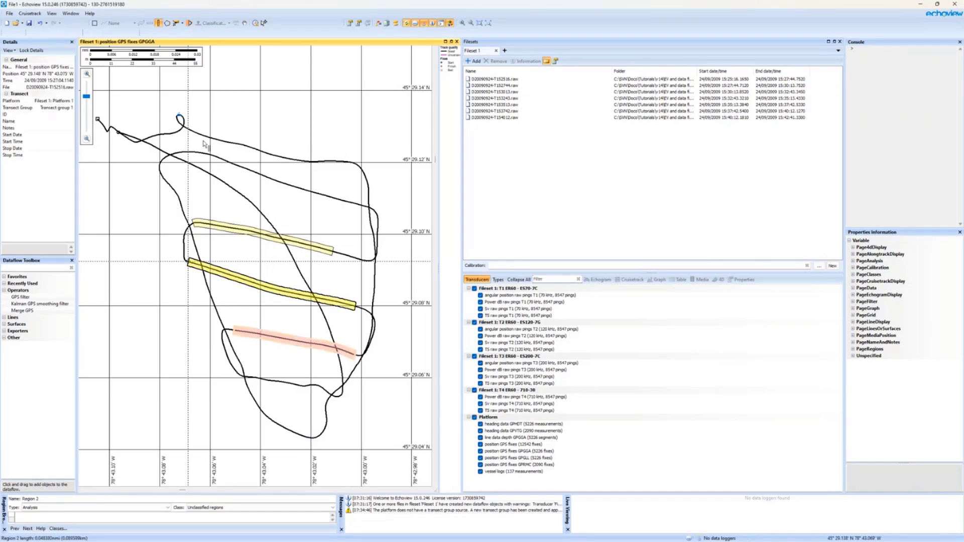
left_click_drag(276, 336, 288, 340)
right_click(288, 340)
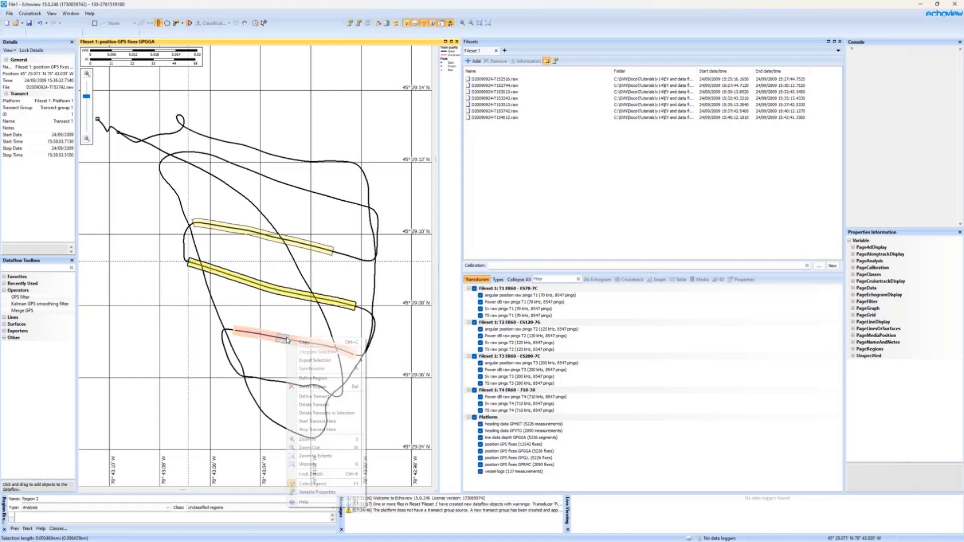
left_click(312, 378)
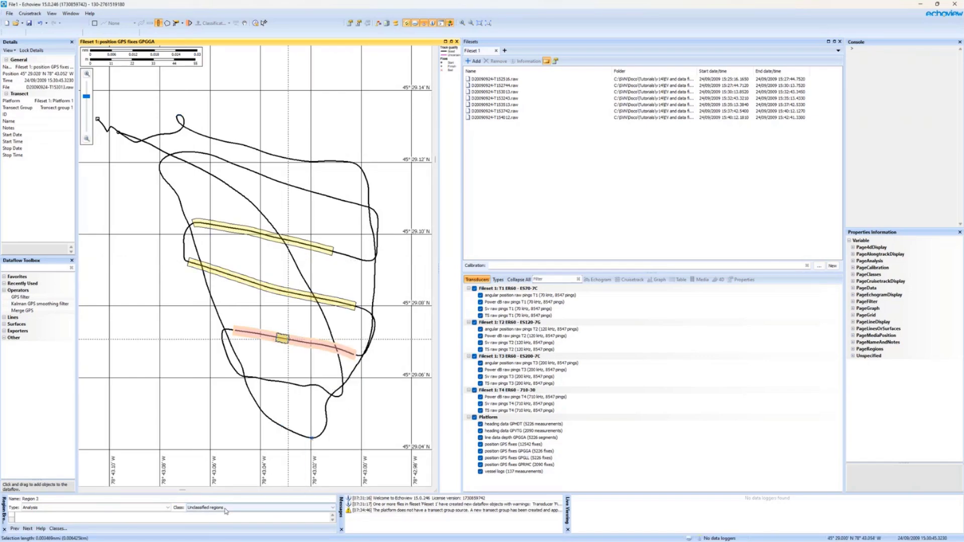
left_click(107, 508)
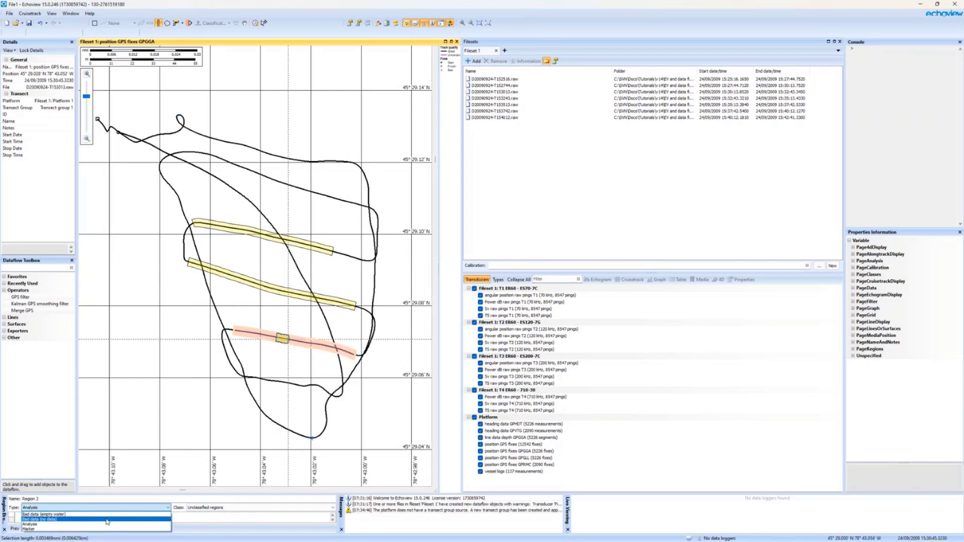
left_click(107, 521)
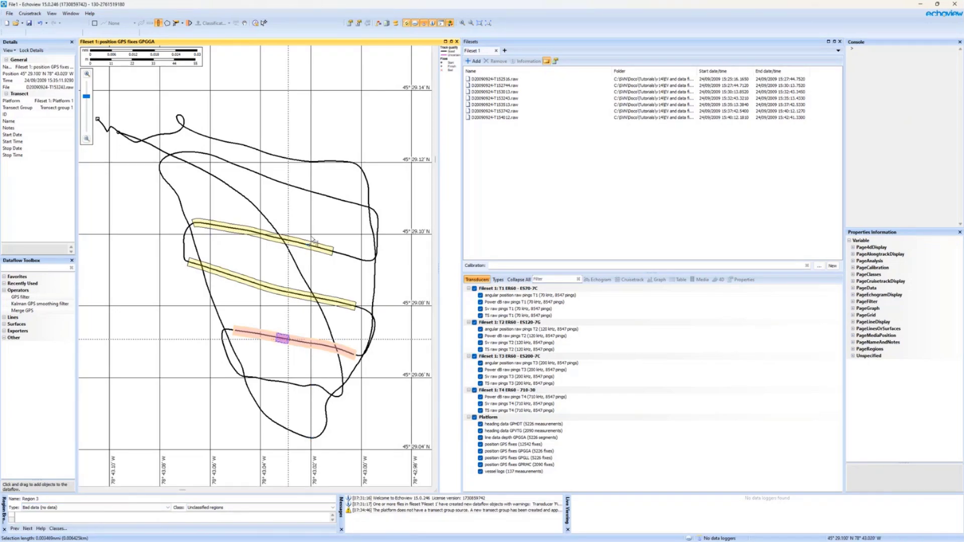
Check position details at track points, then select a stretch of the northern cruise track
left_click(300, 342)
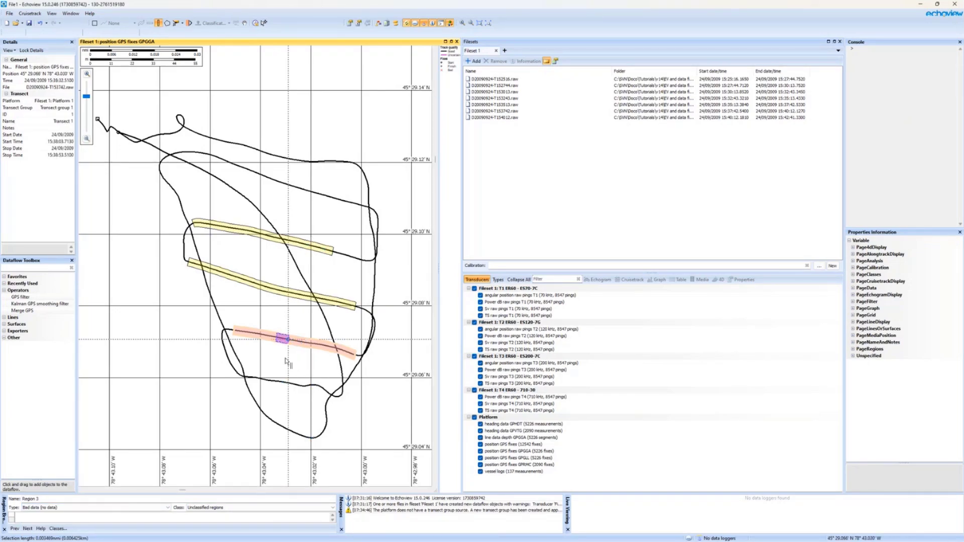
left_click(252, 234)
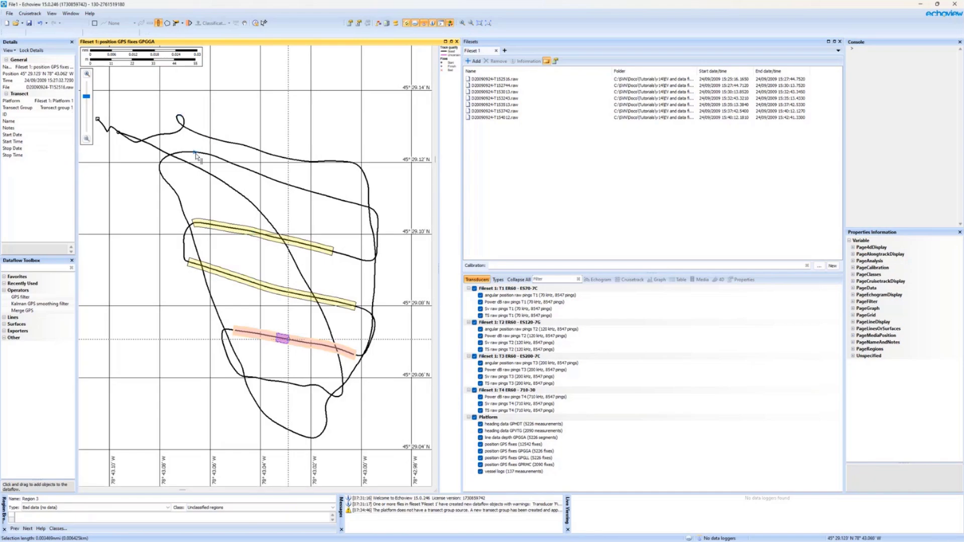
left_click_drag(184, 151, 279, 182)
right_click(279, 181)
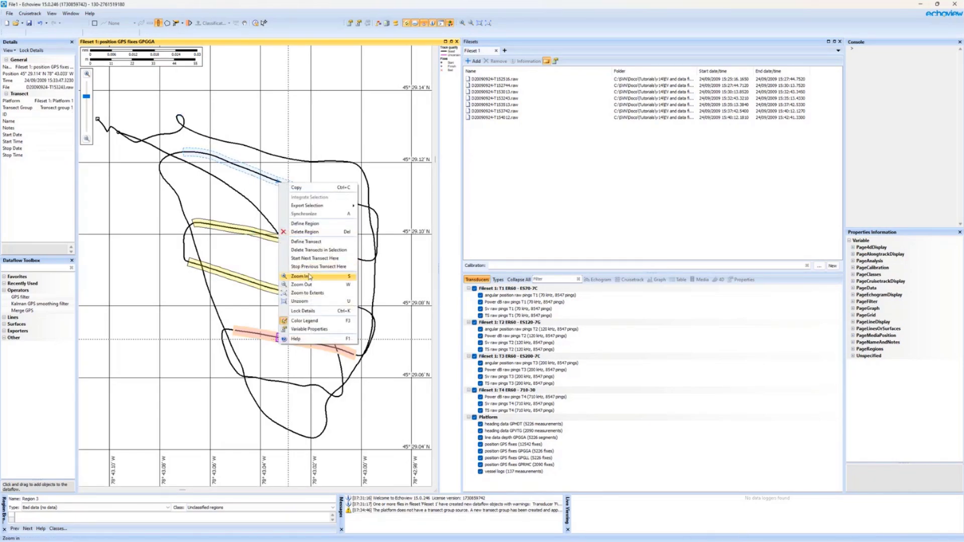
Define the selected northern track stretch and the next one east as transects
left_click(314, 243)
left_click_drag(324, 196, 362, 205)
right_click(363, 205)
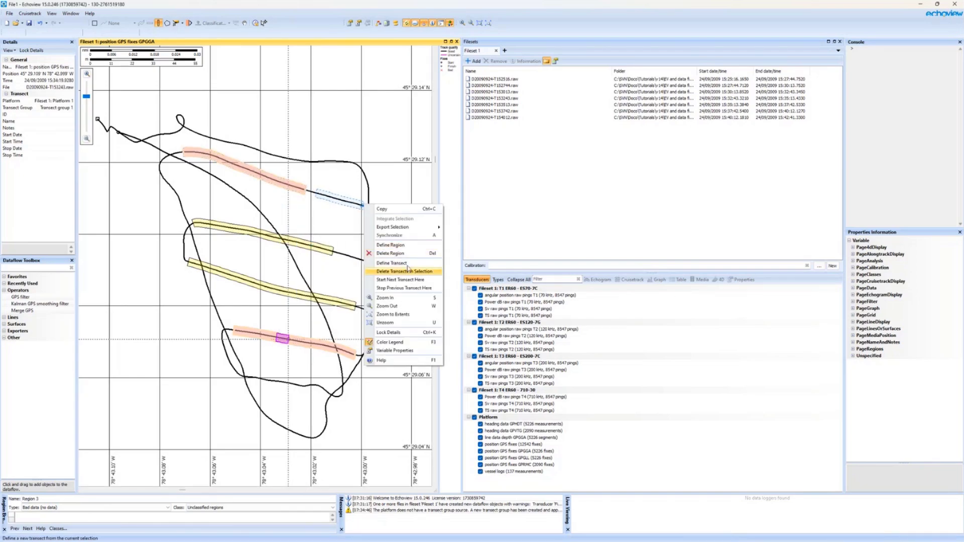
left_click(410, 263)
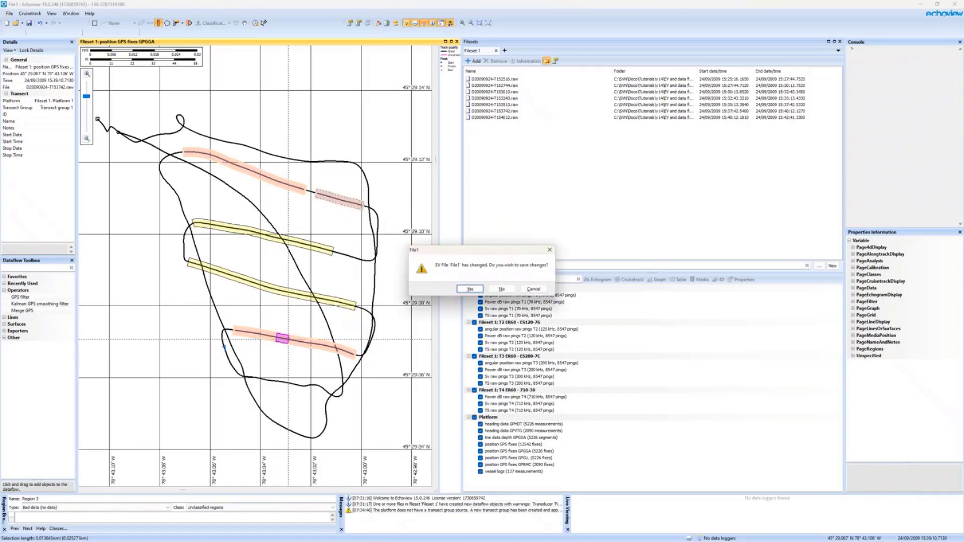
Discard File1's changes, open Bottom features.EV, and select Background noise removal 1 in its dataflow
left_click(501, 289)
left_click(791, 165)
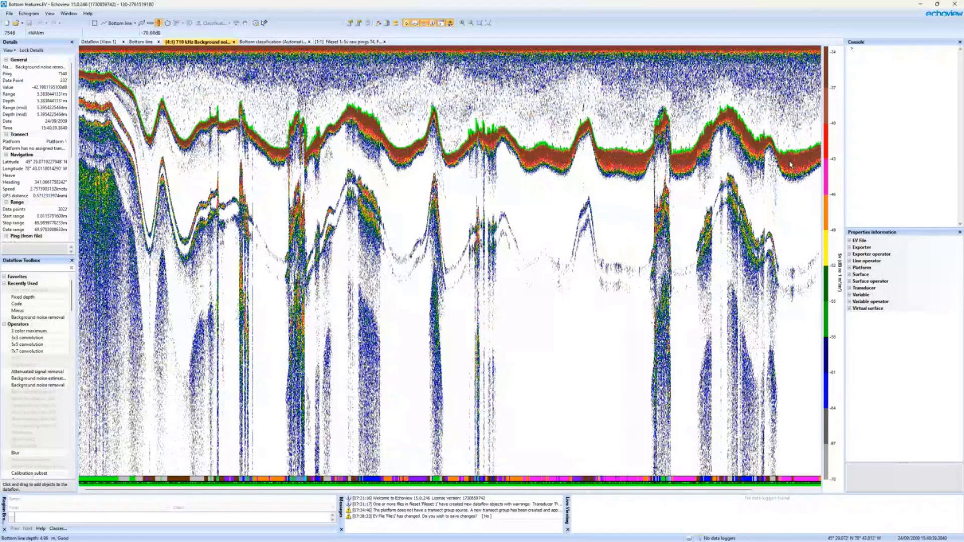
left_click(100, 42)
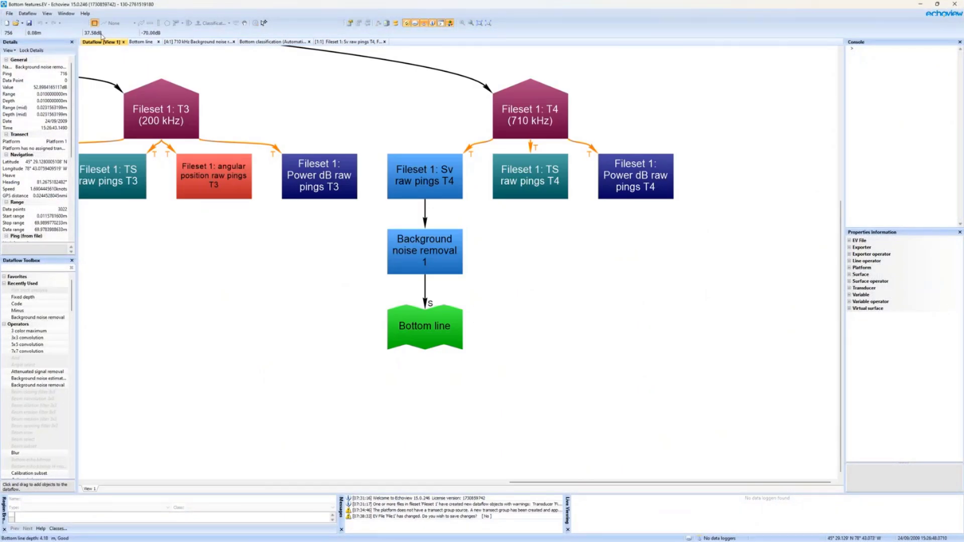
left_click(439, 241)
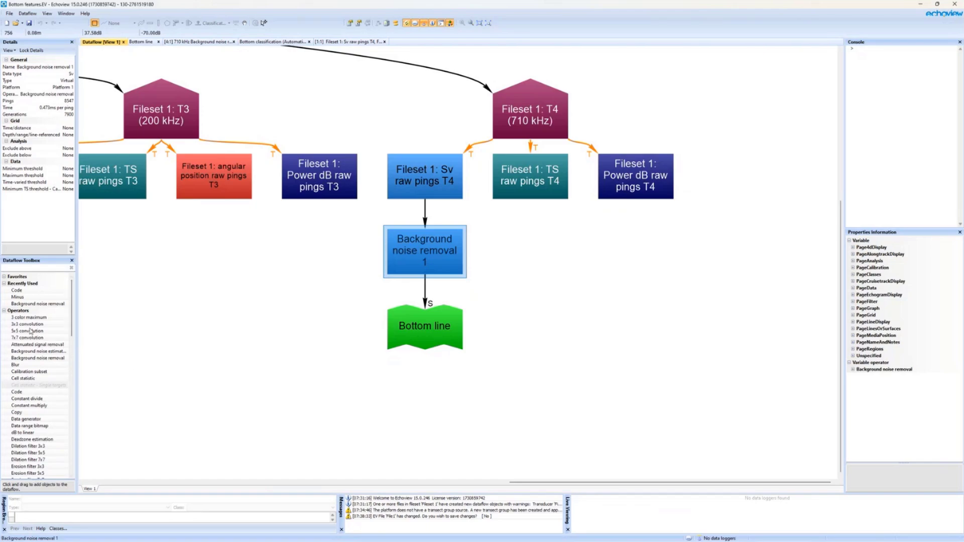
Attach an Extract bottom feature operator to Background noise removal 1 and graph its roughness
scroll(30, 339, "down", 4)
left_click(38, 406)
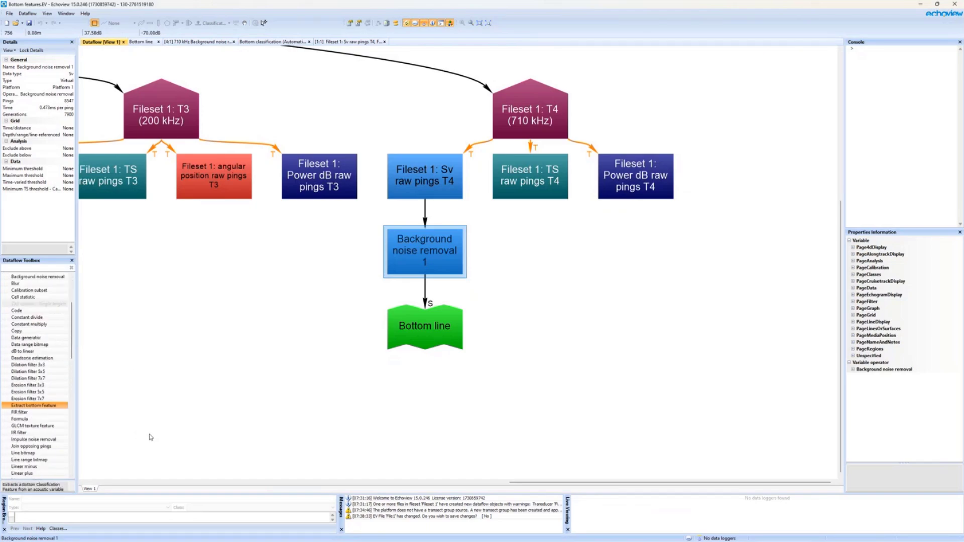
left_click_drag(46, 406, 551, 289)
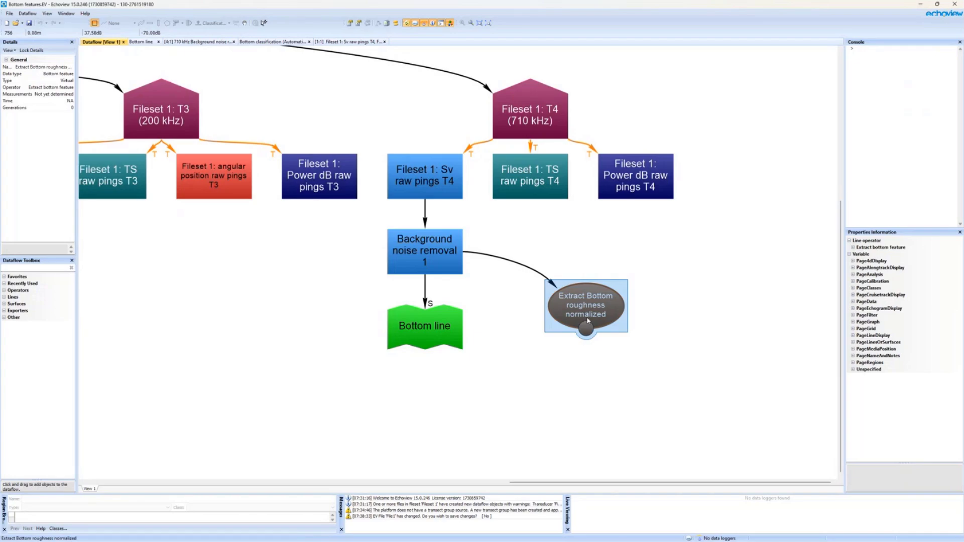
double_click(602, 313)
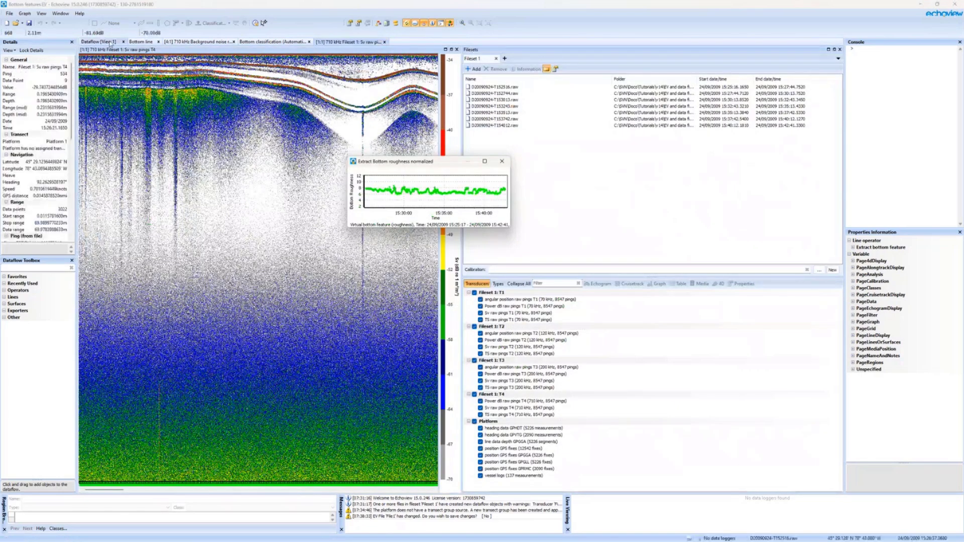
Dock the roughness graph beside the dataflow and set its Good values colour to black
left_click(98, 42)
left_click_drag(427, 162, 470, 270)
right_click(640, 166)
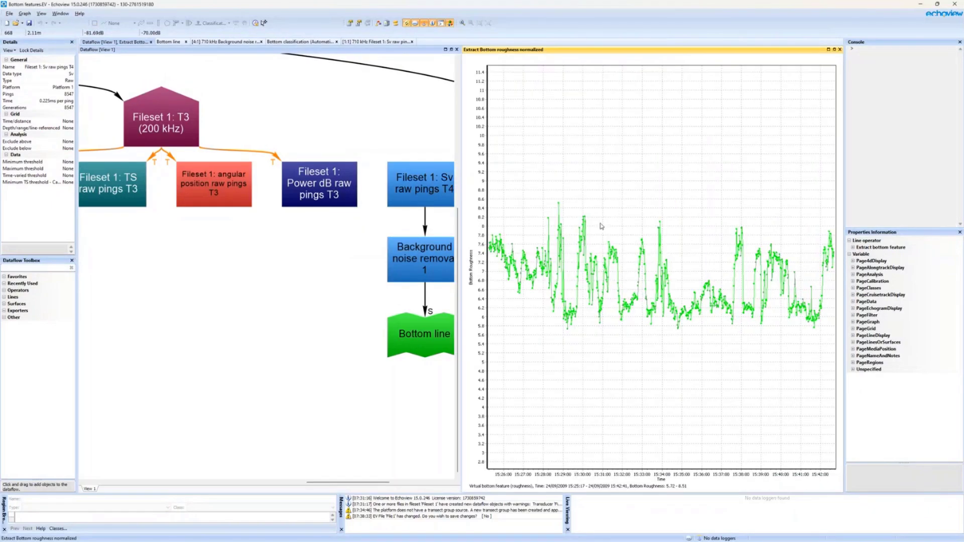
left_click(671, 214)
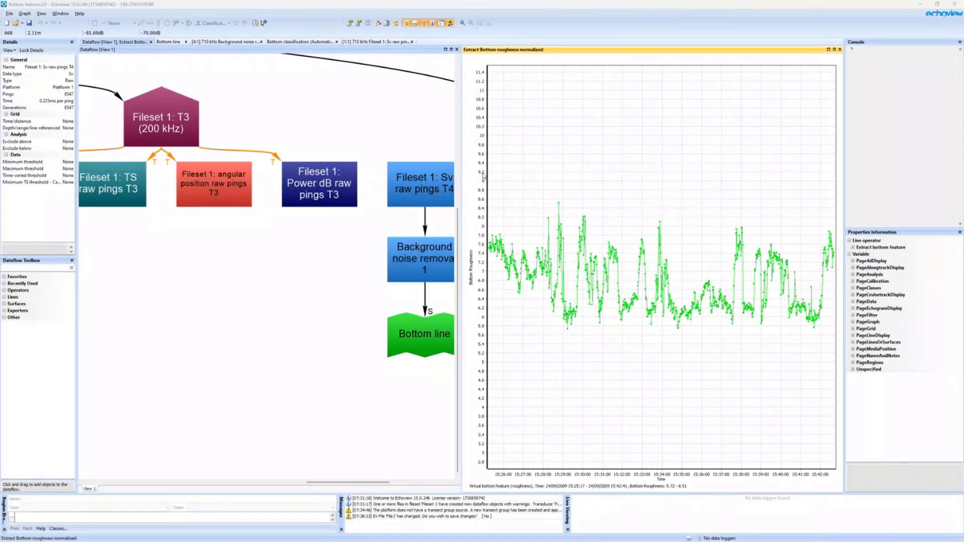
left_click(456, 182)
left_click(580, 245)
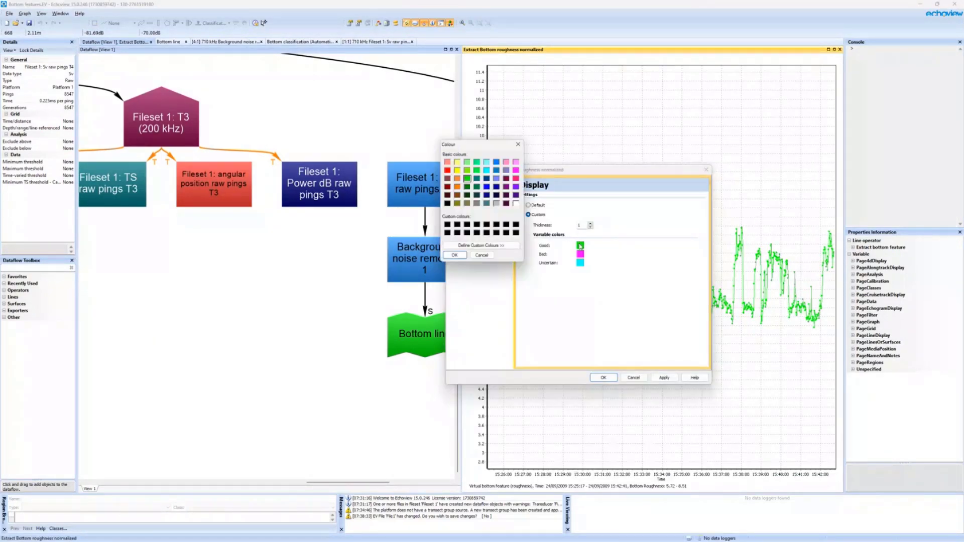
left_click(447, 203)
left_click(455, 255)
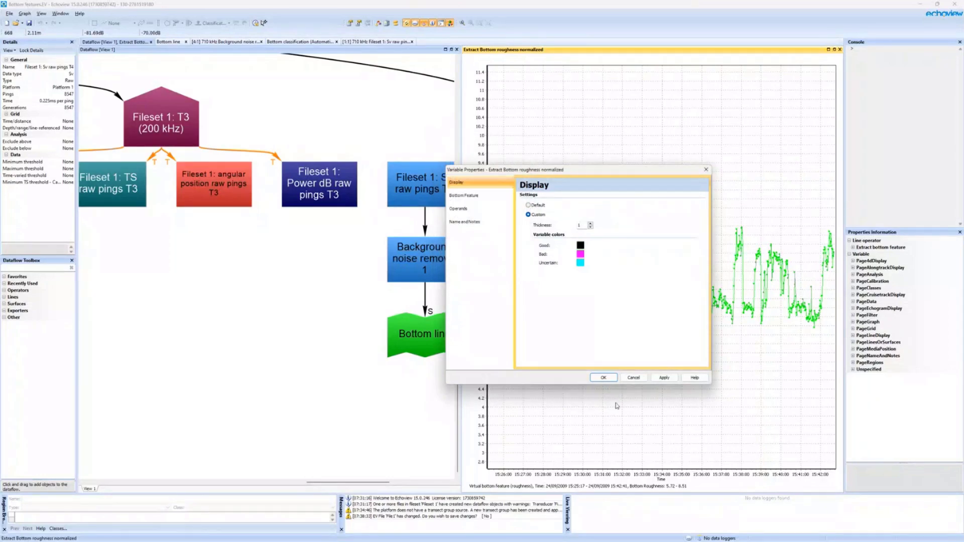
left_click(603, 378)
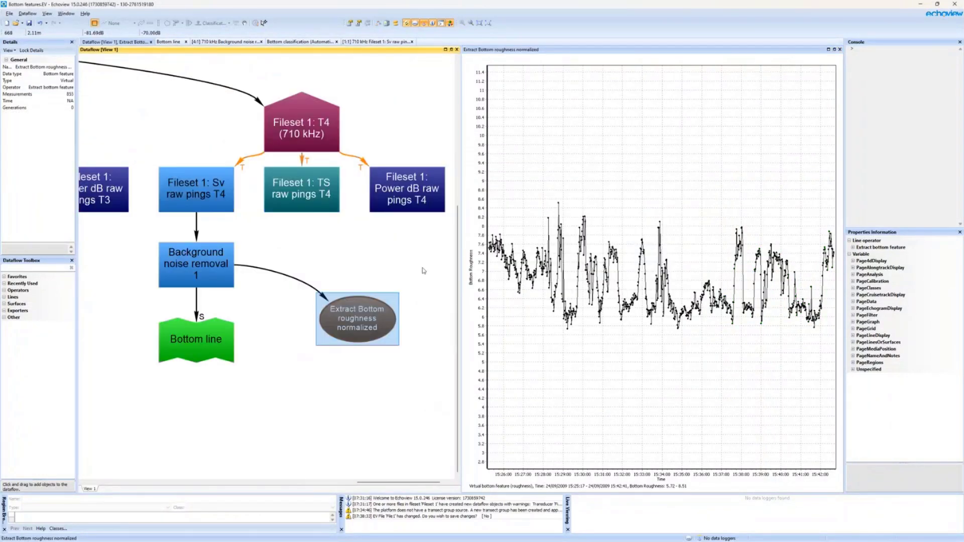
Review the Extract Bottom node's Bottom Feature settings, keeping Ping number as grid mode
right_click(367, 327)
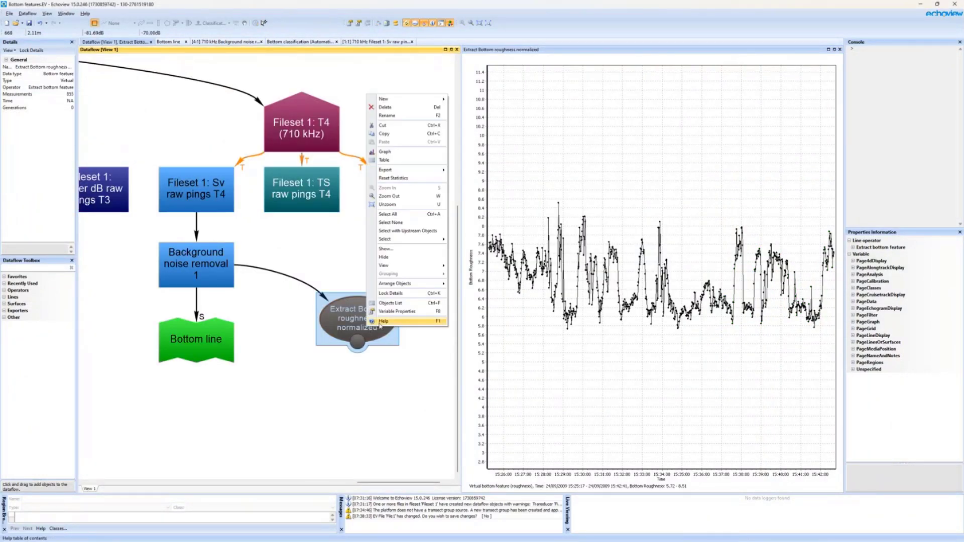
left_click(414, 315)
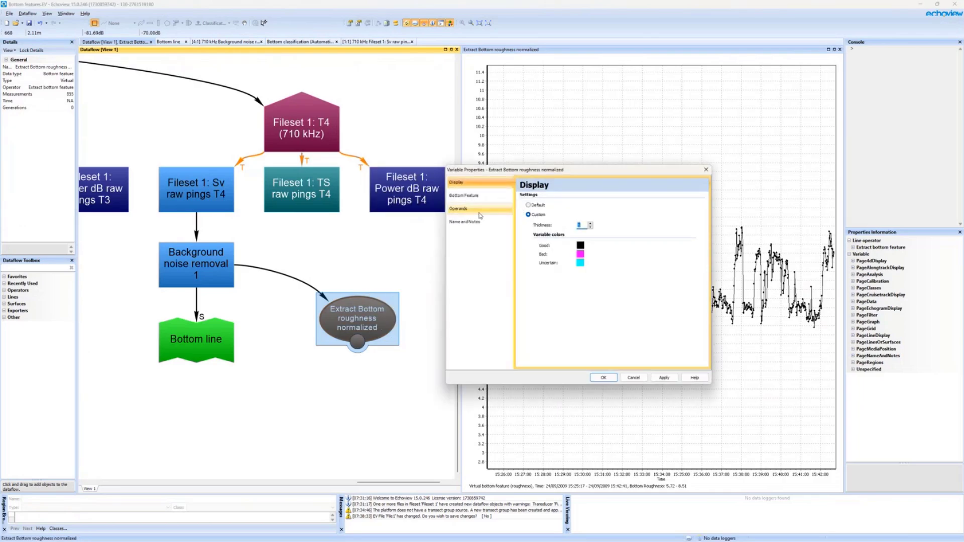
left_click(464, 222)
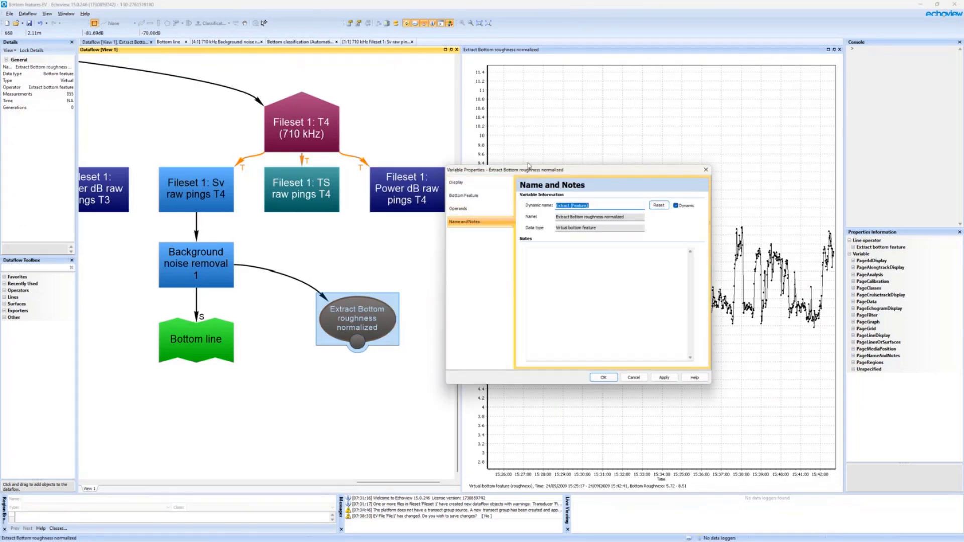
left_click(472, 196)
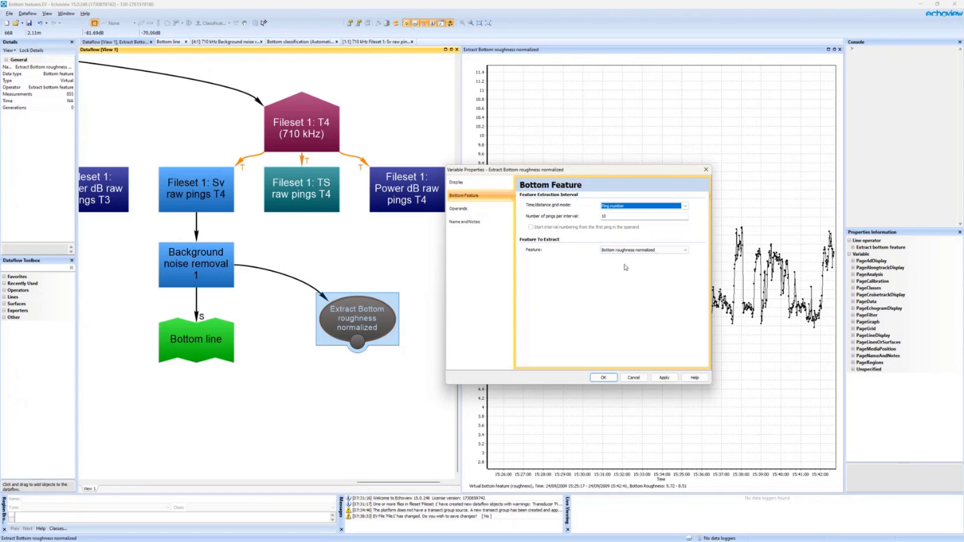
left_click(686, 206)
left_click(687, 207)
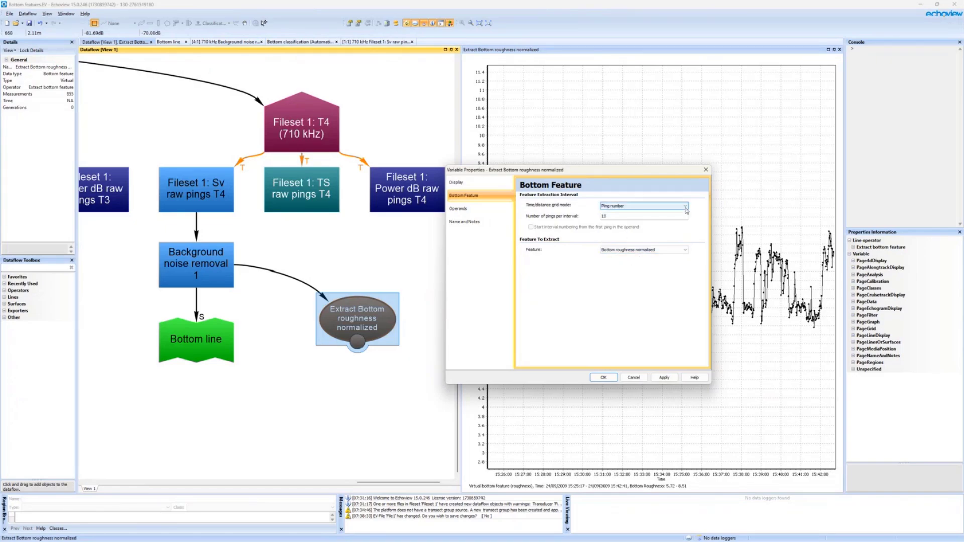
left_click(687, 208)
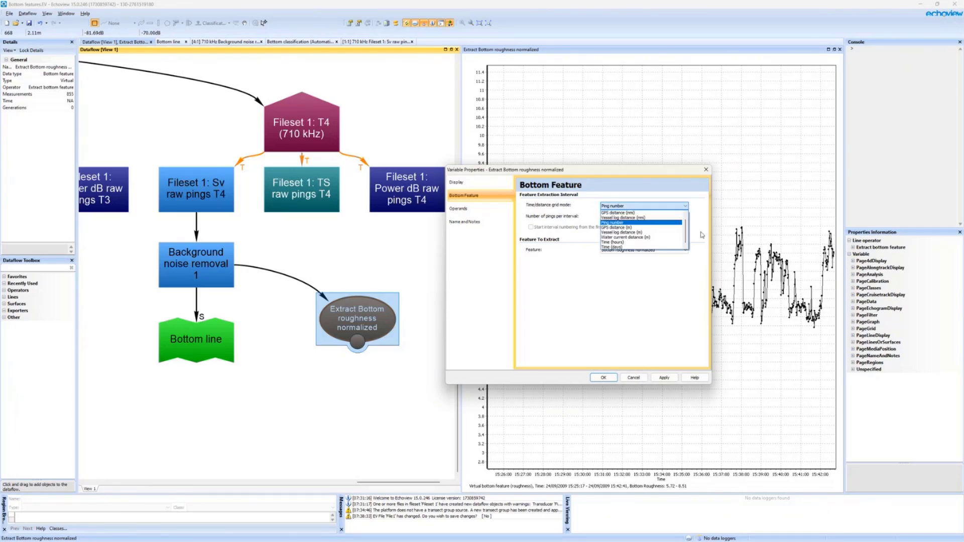
left_click(616, 224)
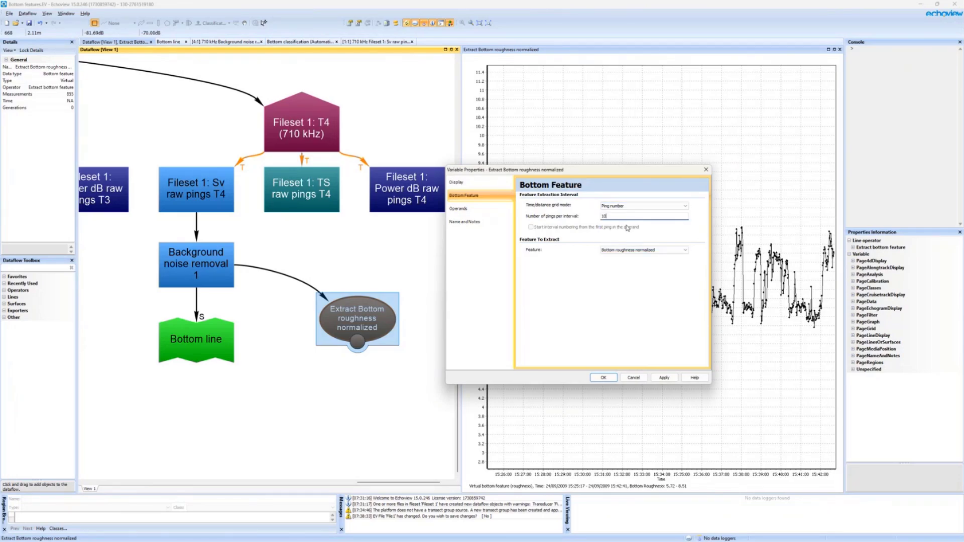
Set the extracted feature to Bottom hardness normalized, apply, and close the properties
left_click(672, 250)
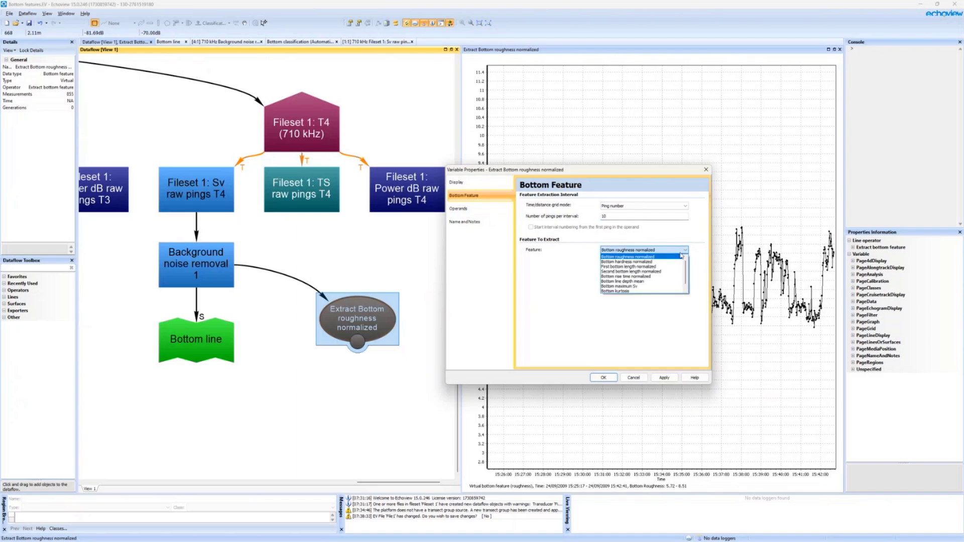
left_click(653, 262)
left_click(665, 377)
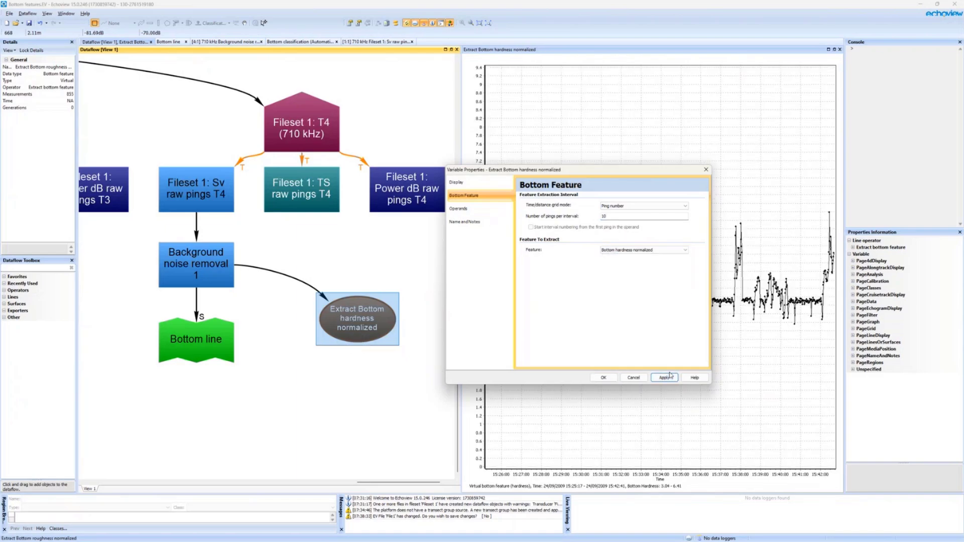
left_click(685, 251)
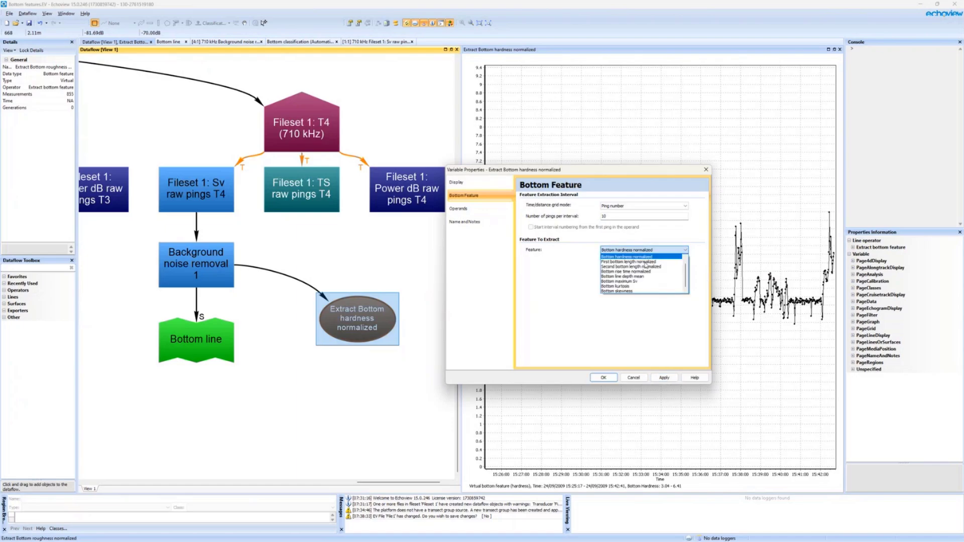
left_click(571, 276)
left_click(642, 379)
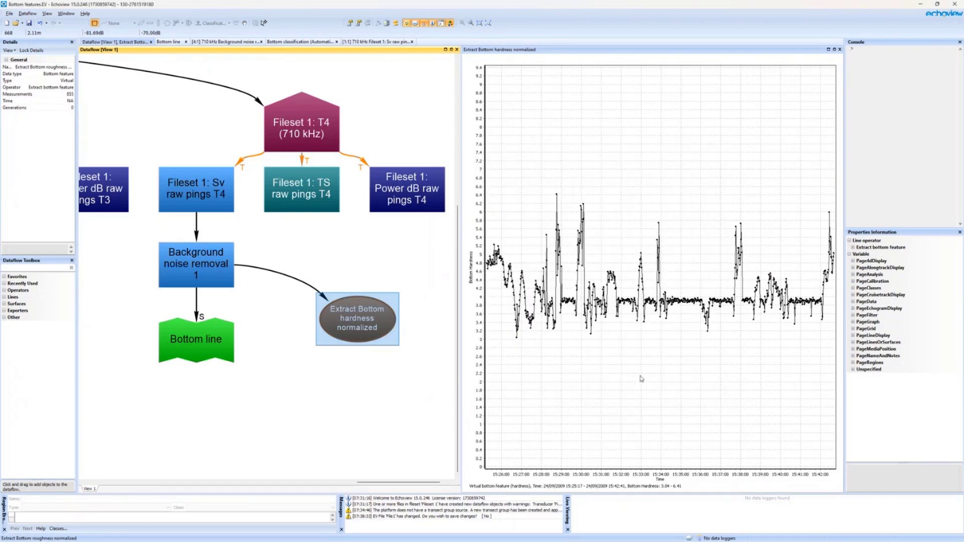
left_click(640, 380)
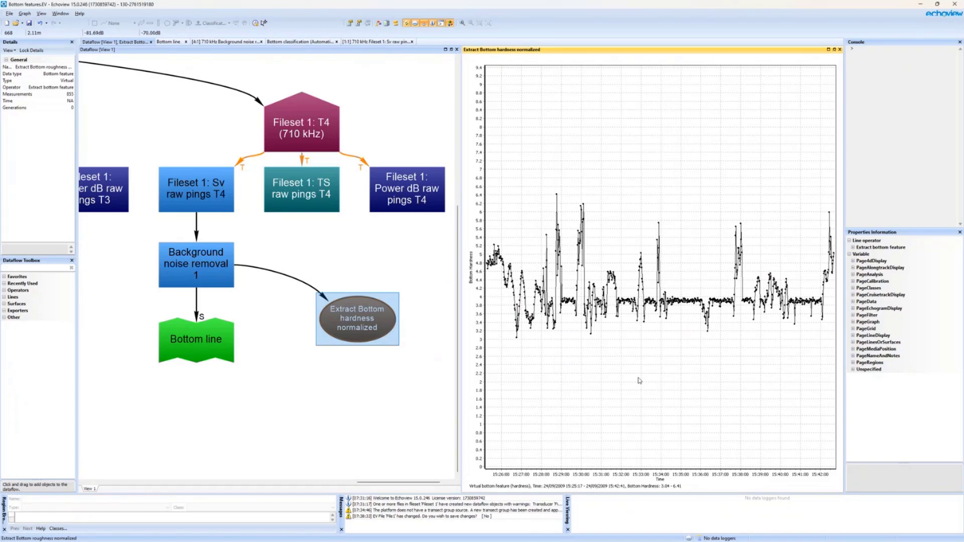
left_click(366, 246)
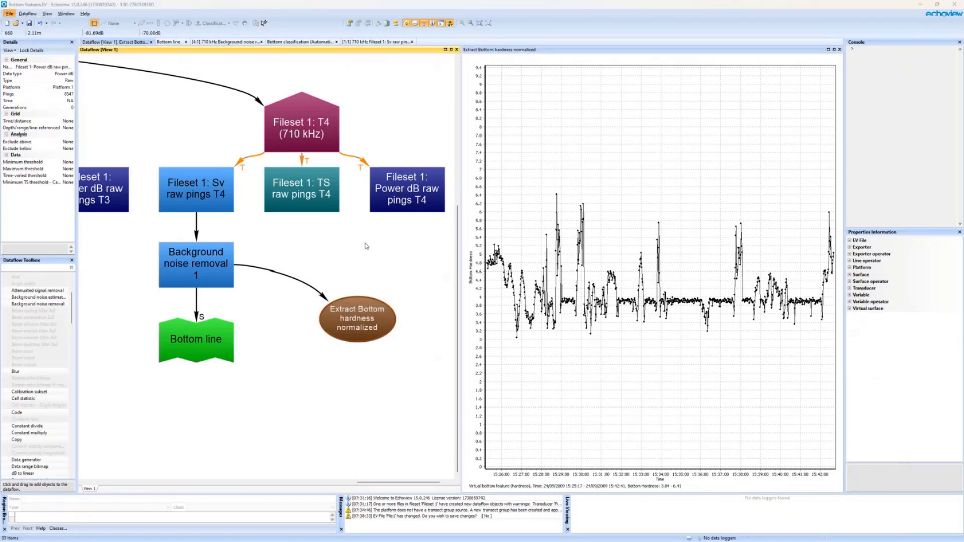
Close Bottom features without saving, start the Echosim 60 simulation, and return to Echoview's main window
key("ctrl+F4")
key("n")
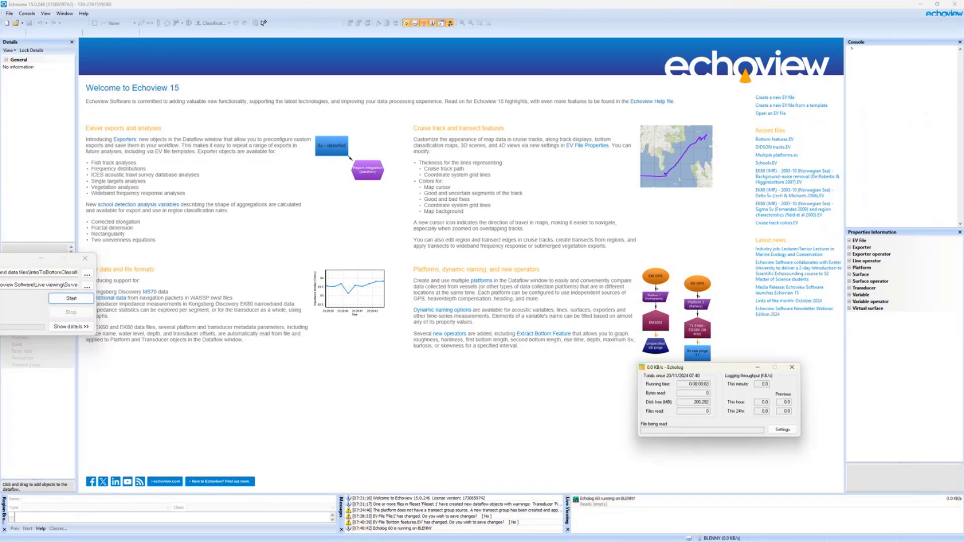
left_click_drag(1, 258, 646, 266)
left_click(767, 294)
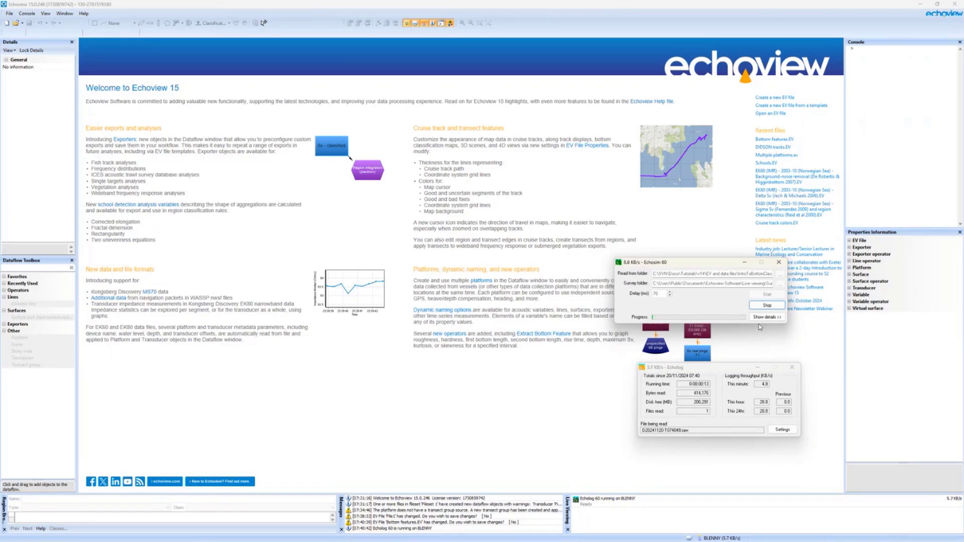
left_click(574, 427)
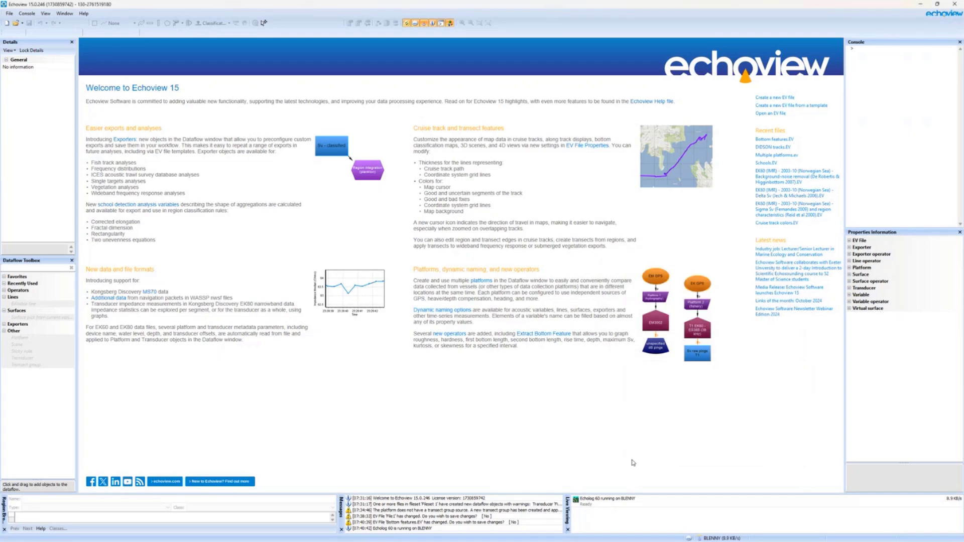
Start live viewing the logged data and step through its dataflow nodes to Smoothed bottom
double_click(598, 501)
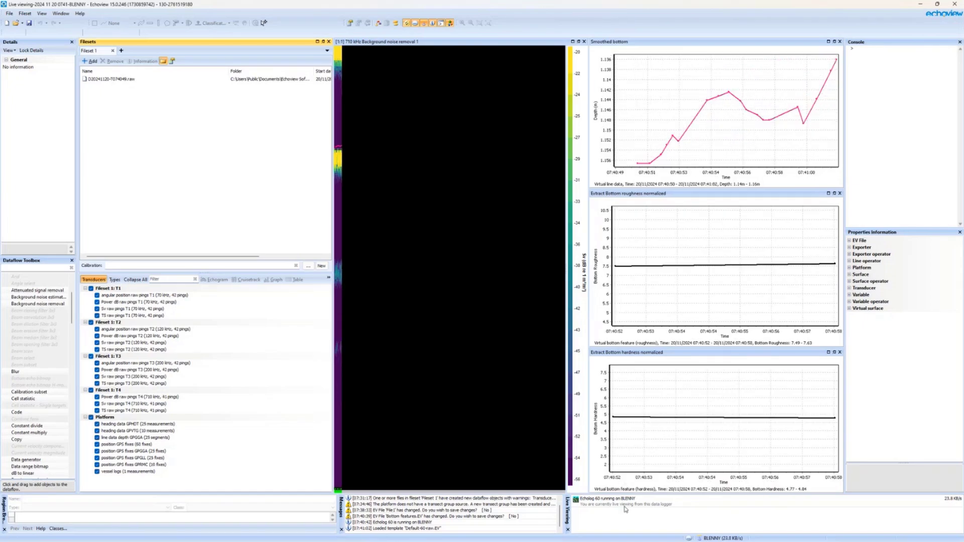
key("ctrl+d")
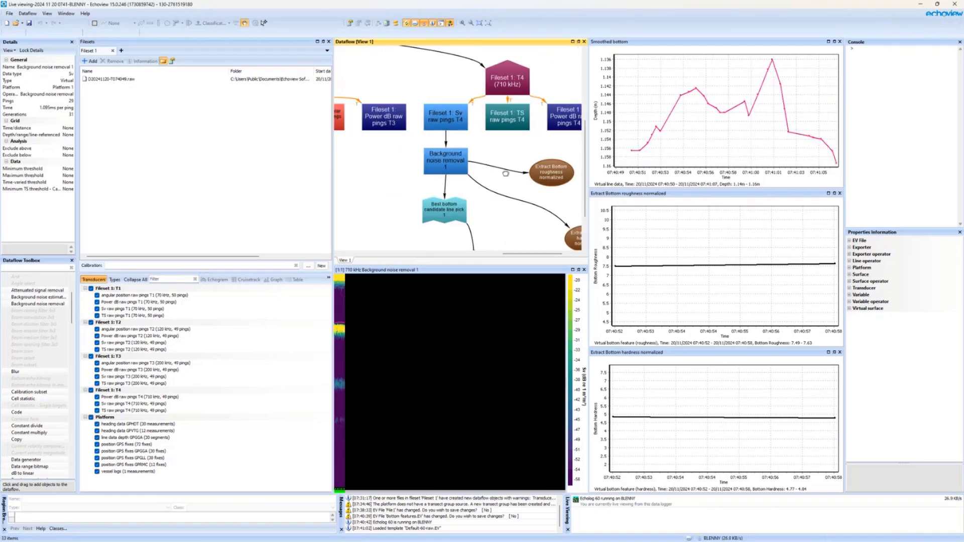
left_click(456, 170)
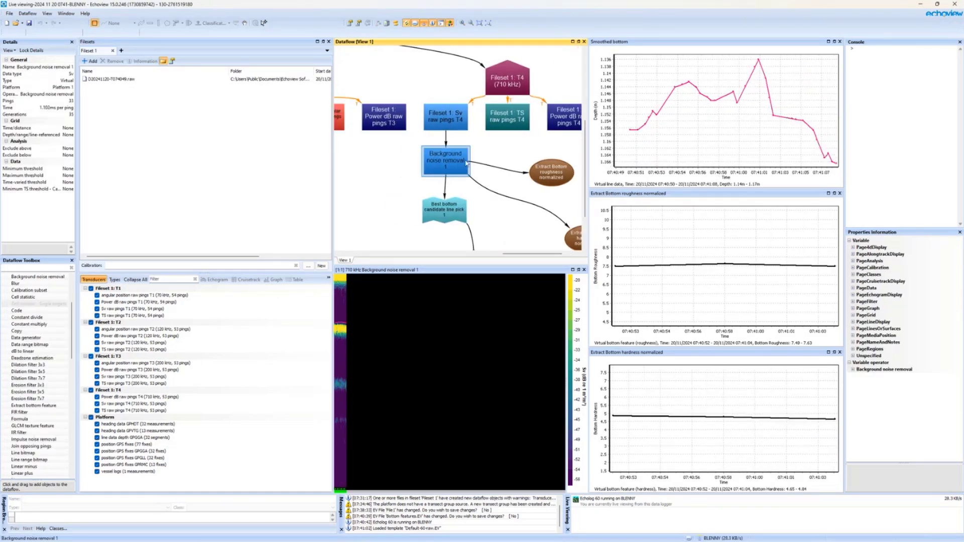
left_click(445, 206)
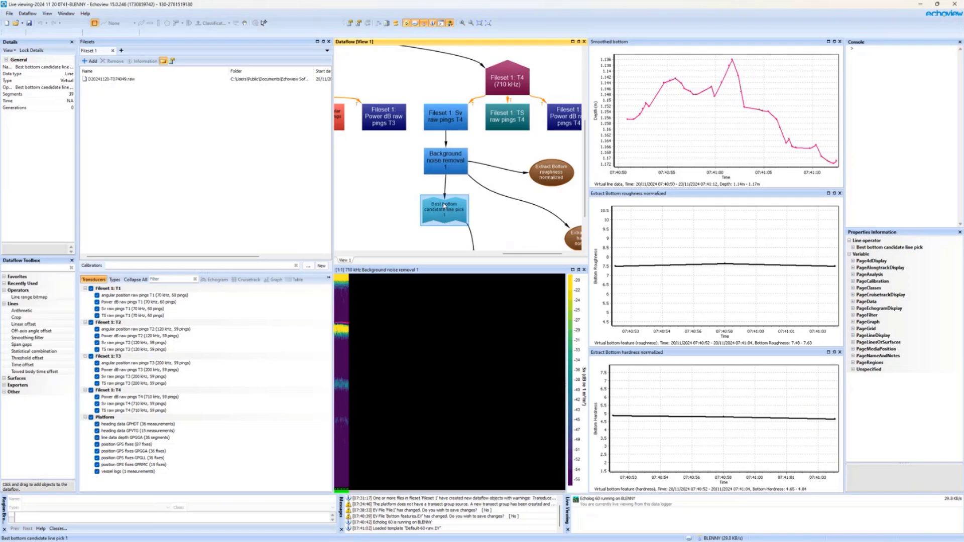
scroll(444, 206, "down", 2)
left_click(445, 204)
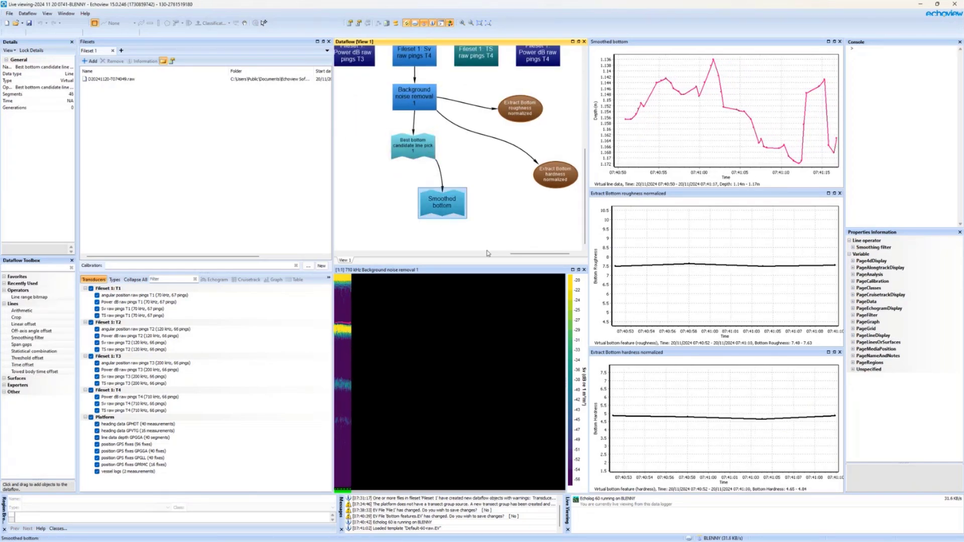
Select the Extract Bottom roughness normalized variable and bring up its graph's context menu
left_click(714, 288)
left_click(737, 311)
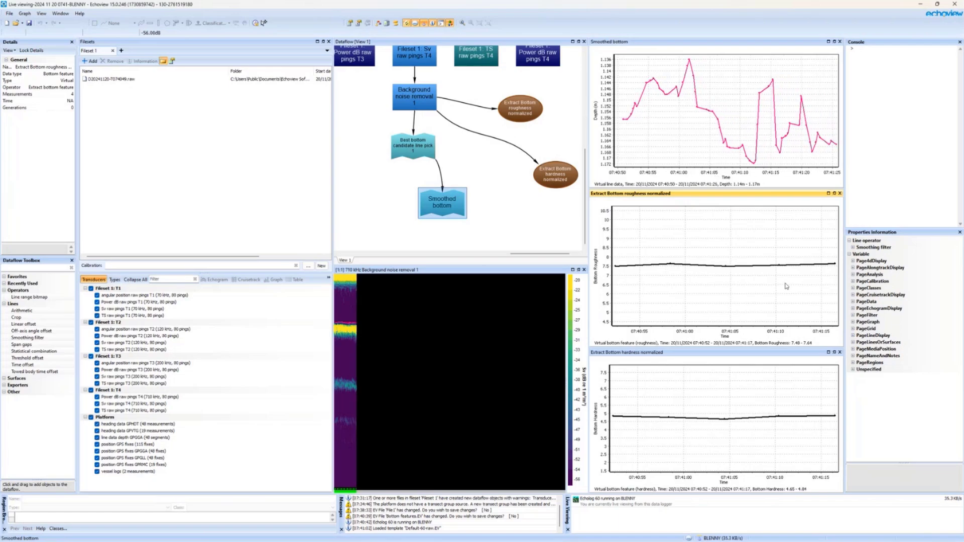
right_click(736, 301)
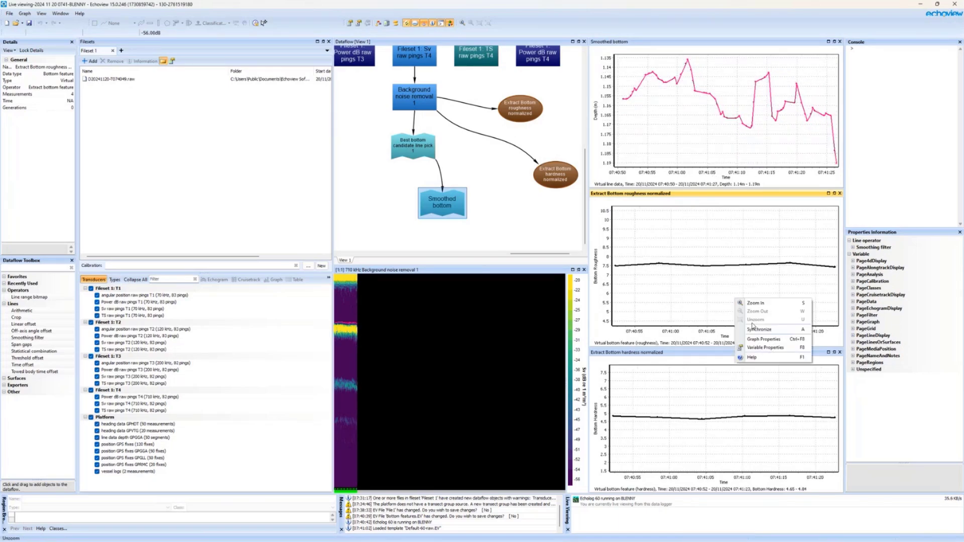
left_click(778, 340)
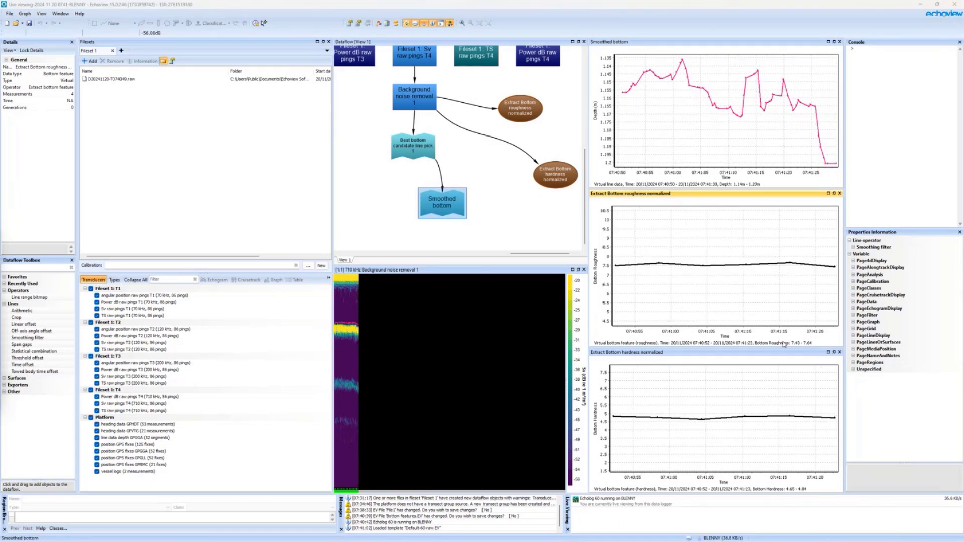
right_click(736, 318)
Change the roughness variable's Bottom Feature pings per interval from 10 to 4 and apply it
left_click(754, 365)
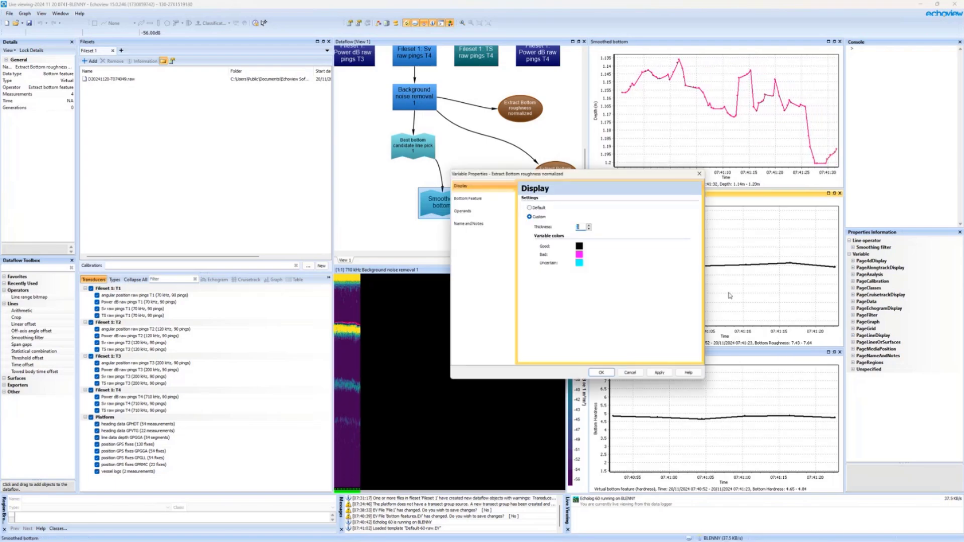
left_click(467, 196)
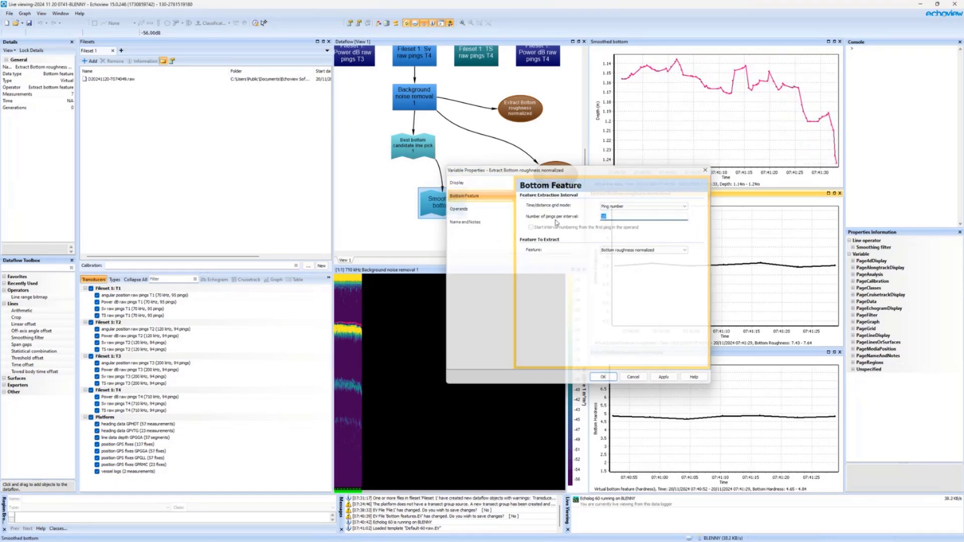
key("Return")
double_click(688, 230)
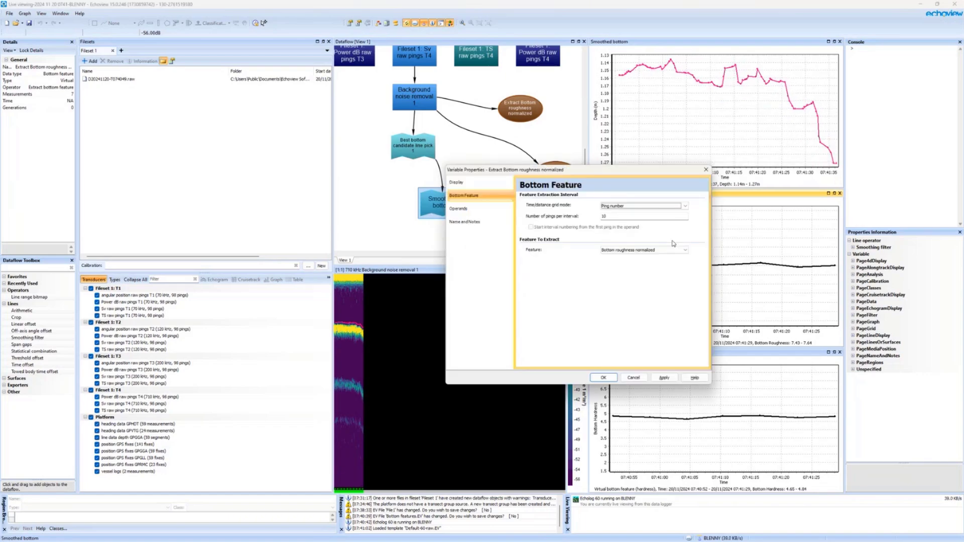
key("Return")
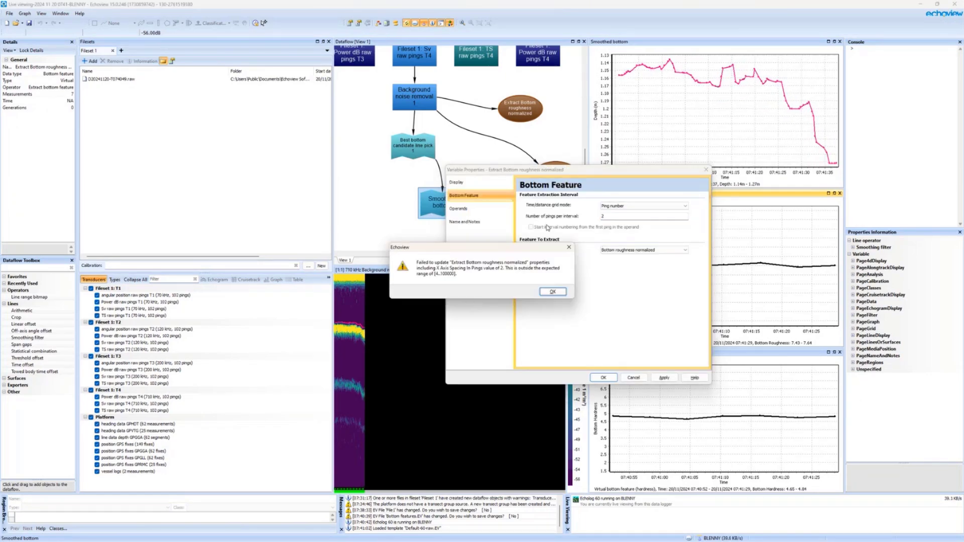
left_click(567, 292)
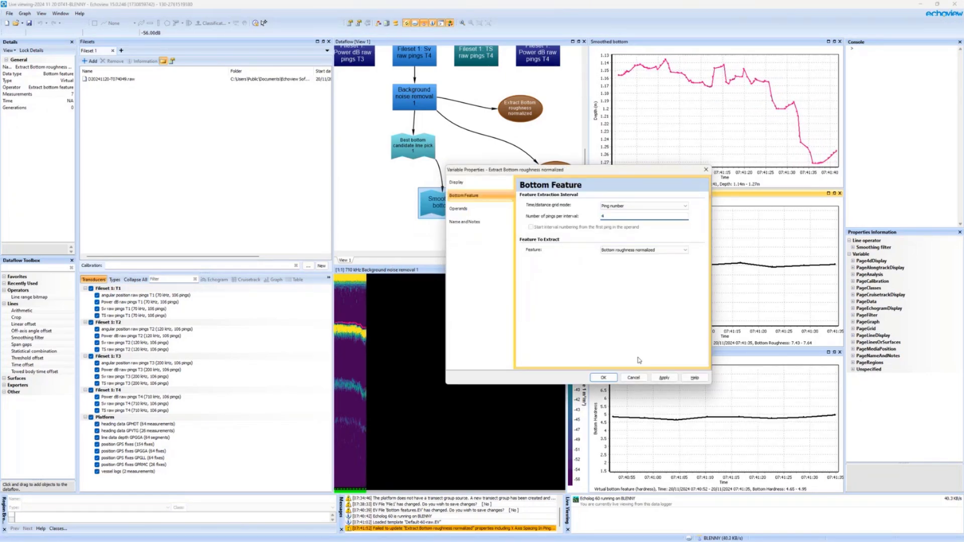
left_click(604, 377)
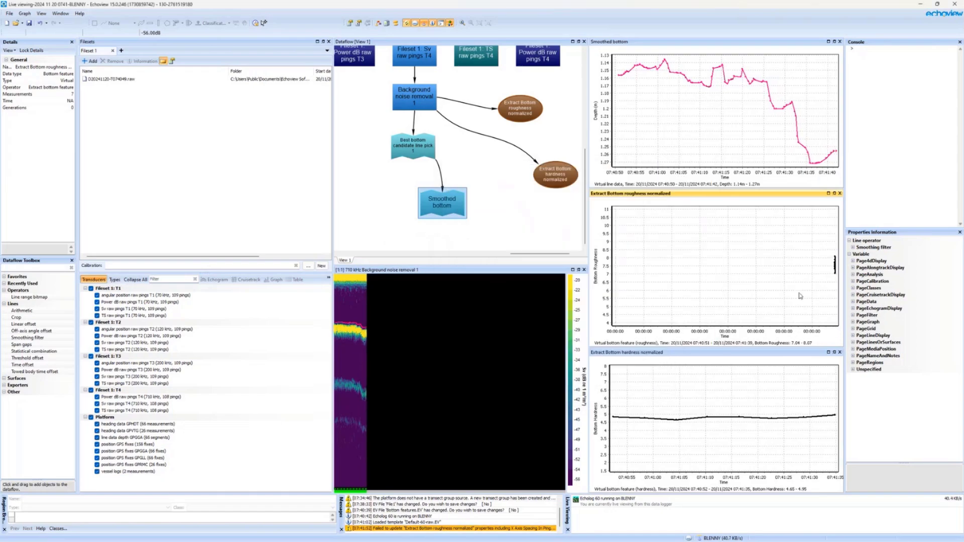
left_click(750, 123)
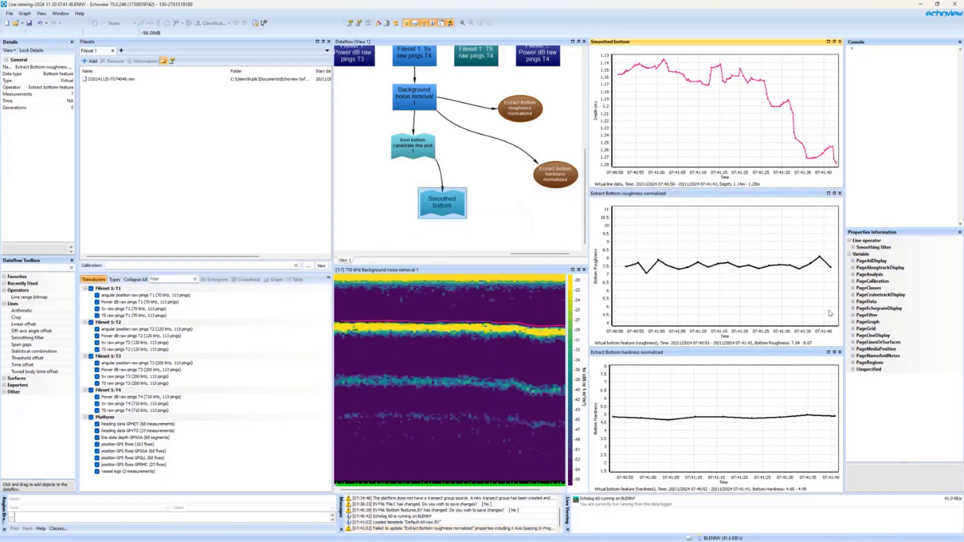
left_click(734, 416)
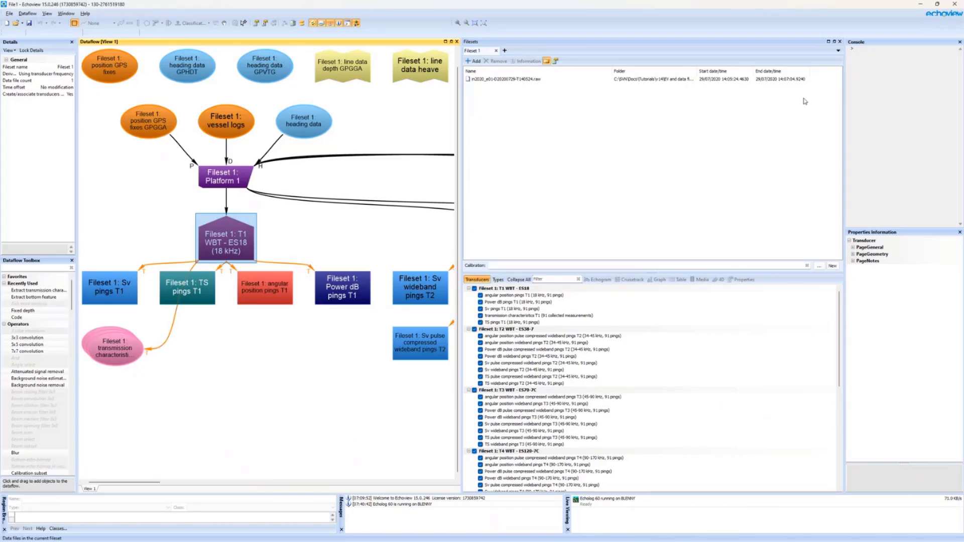
Reposition the Fileset 1 transmission characteristics T1 node directly beneath the T1 ES18 18 kHz transducer node
scroll(290, 226, "down", 1)
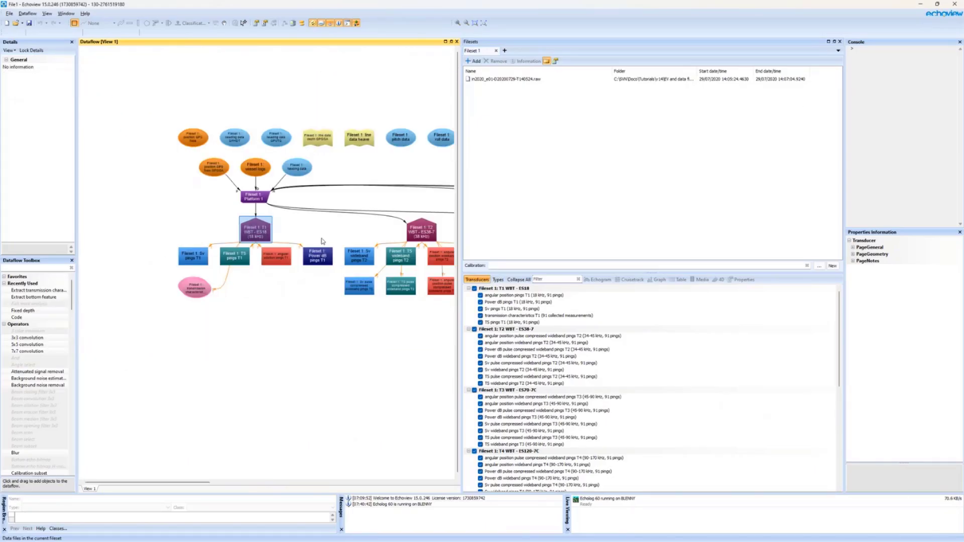
scroll(324, 241, "down", 1)
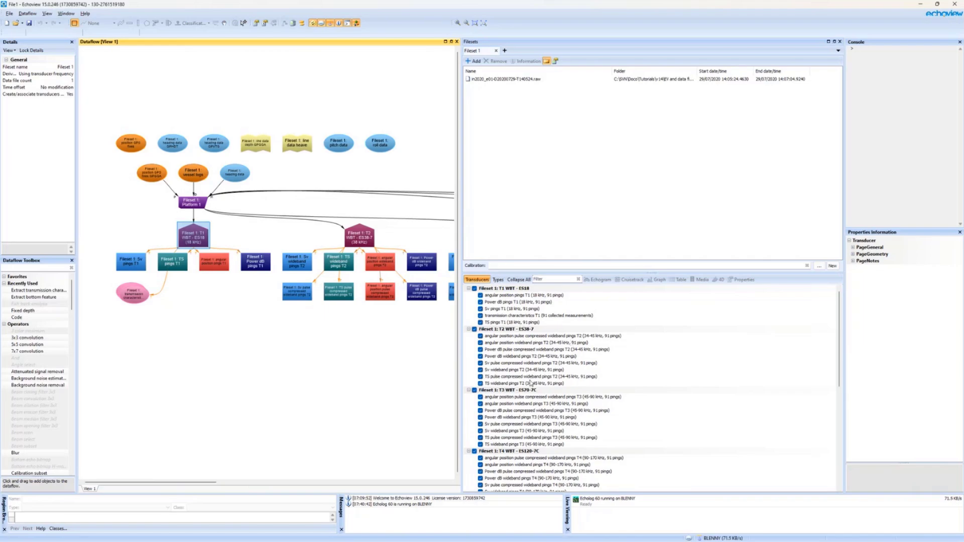
left_click_drag(135, 299, 197, 315)
scroll(271, 334, "up", 3)
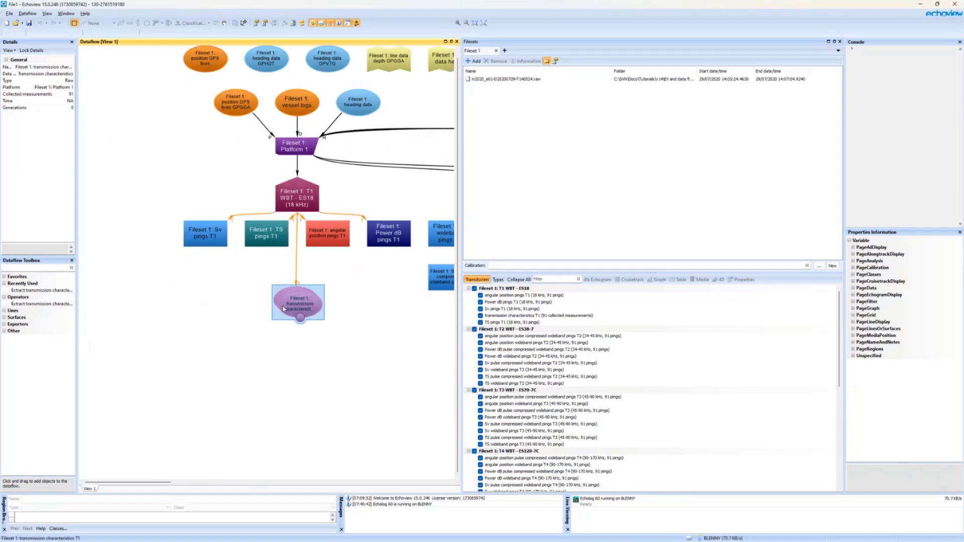
left_click(329, 330)
left_click(304, 312)
scroll(304, 312, "up", 4)
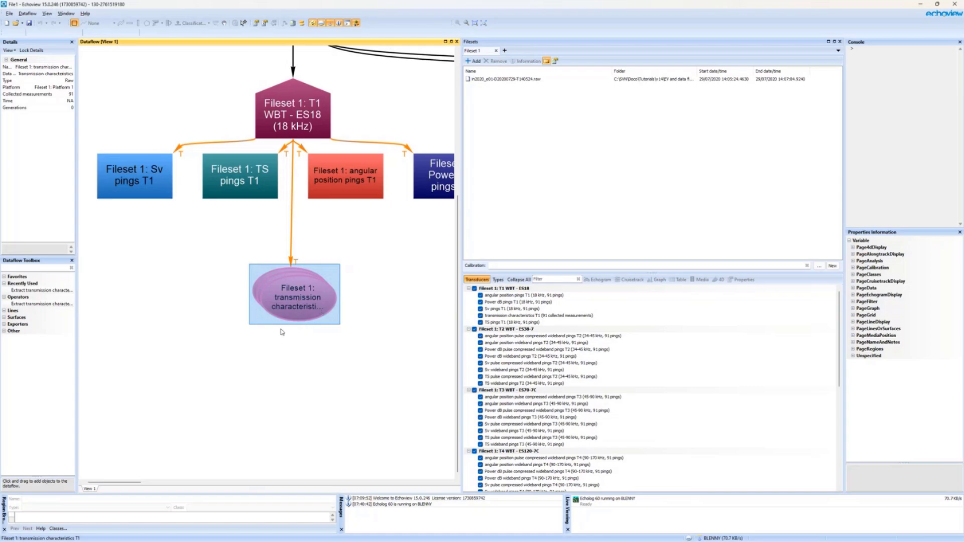
left_click(49, 290)
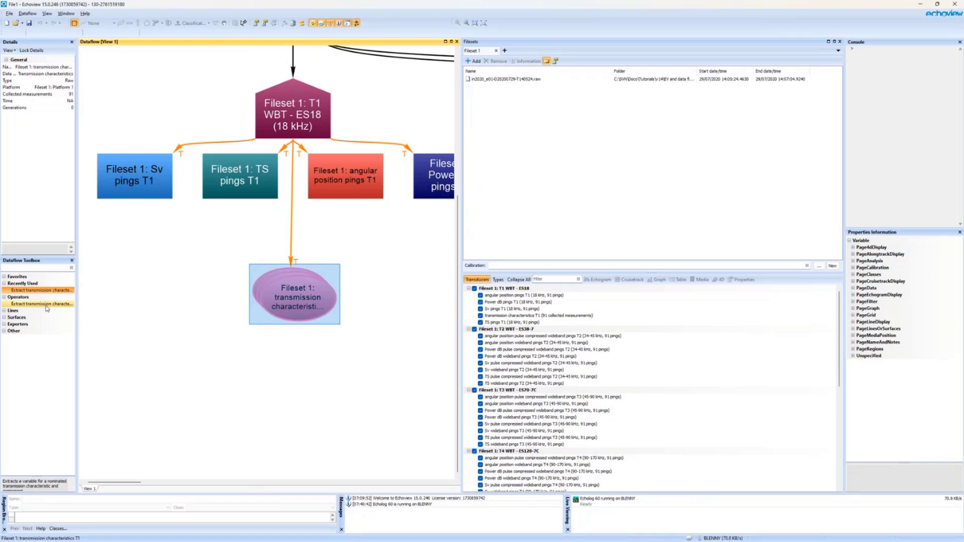
Add an Extract transmission characteristic operator and open the Impedance Median for Transducer variable's properties
left_click_drag(52, 303, 342, 375)
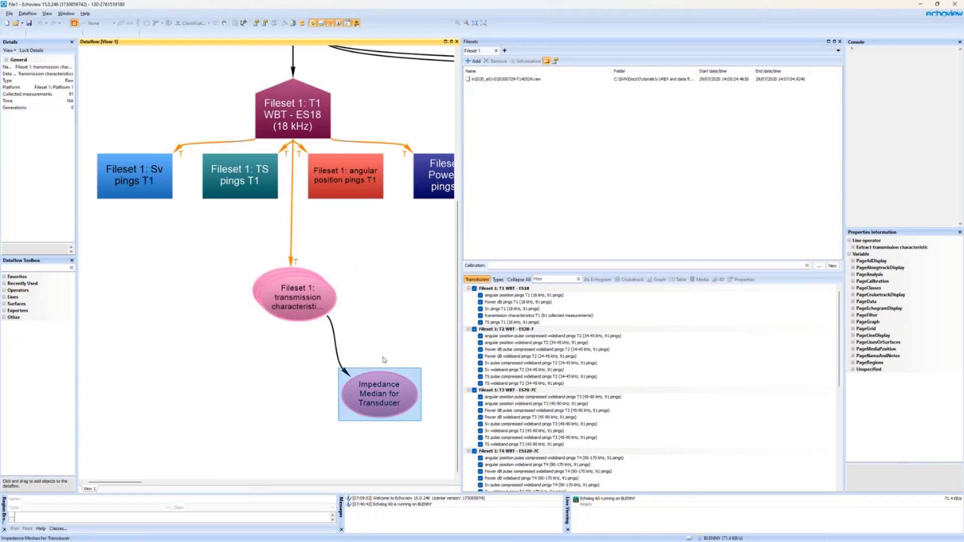
double_click(352, 347)
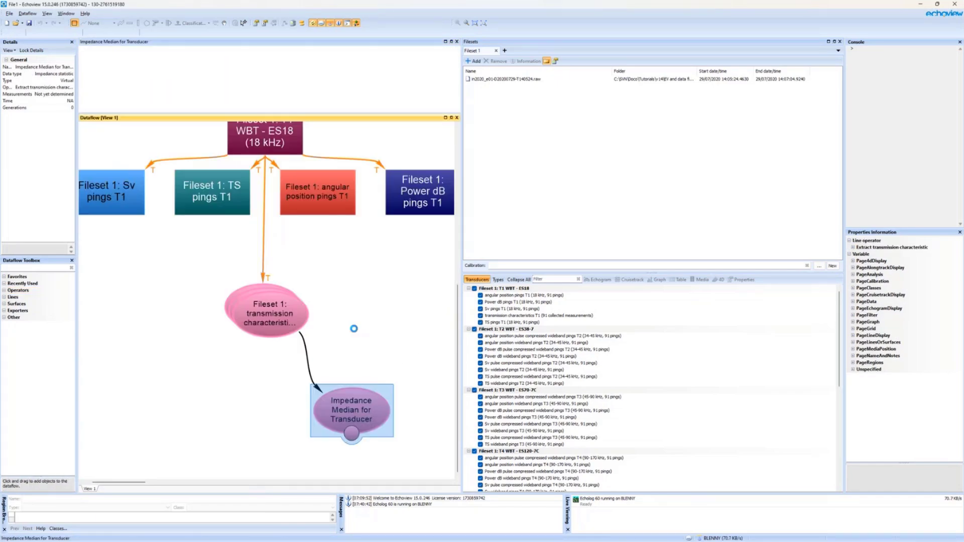
right_click(338, 145)
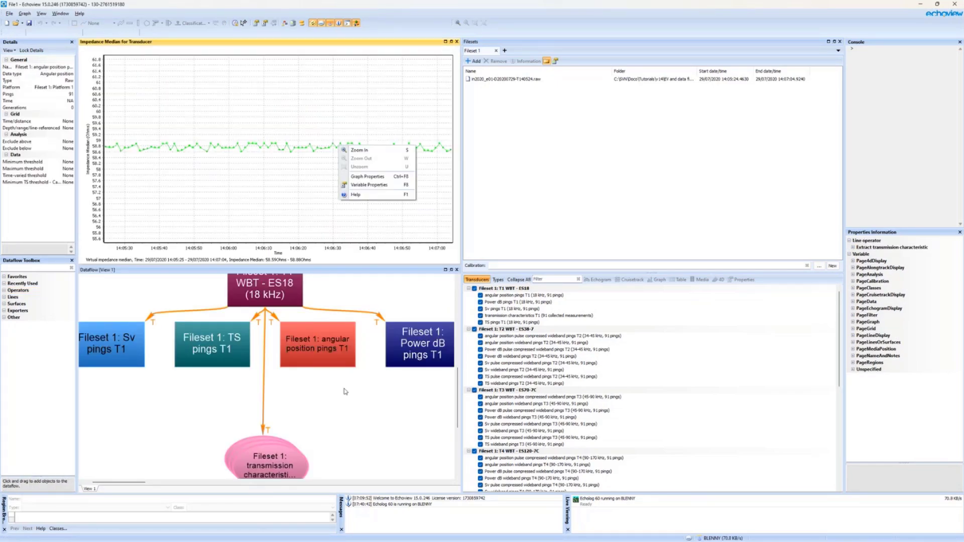
left_click(363, 444)
right_click(319, 129)
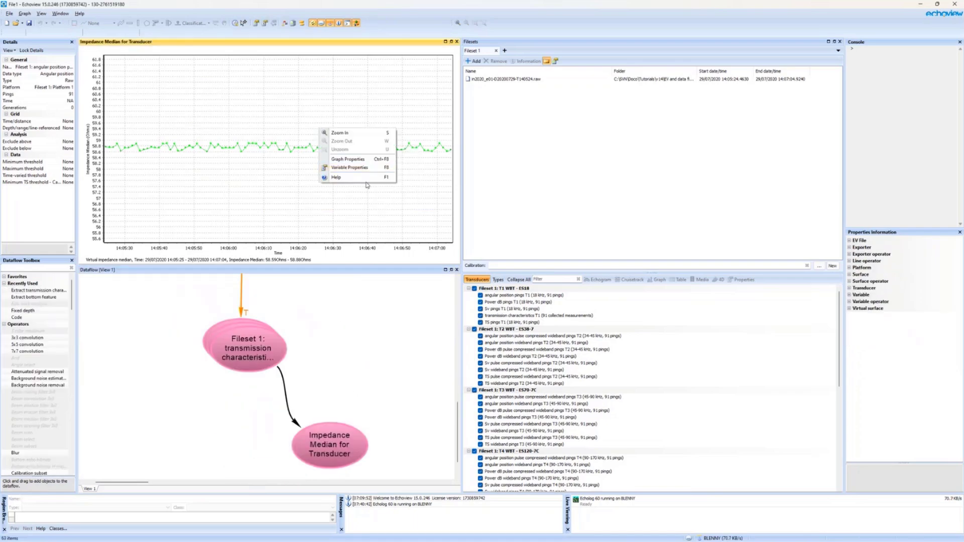
left_click(375, 167)
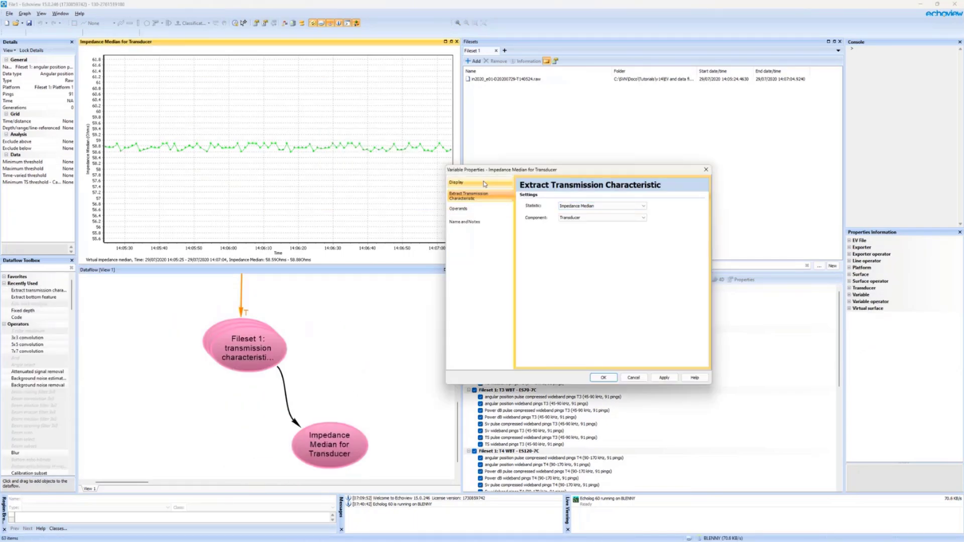
Set the impedance graph's good-value display colour to black
key("Up")
left_click(541, 215)
left_click(581, 246)
left_click(447, 203)
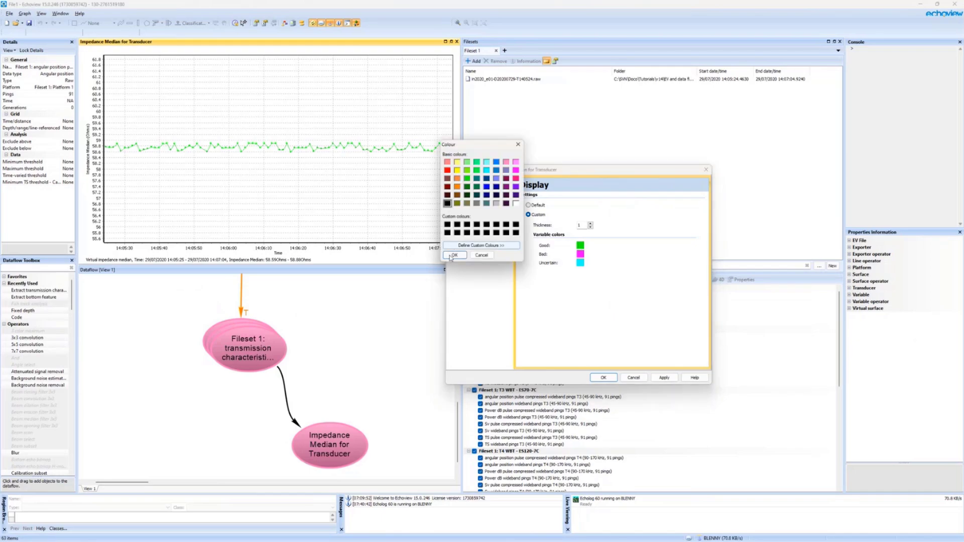
left_click(454, 255)
left_click(662, 379)
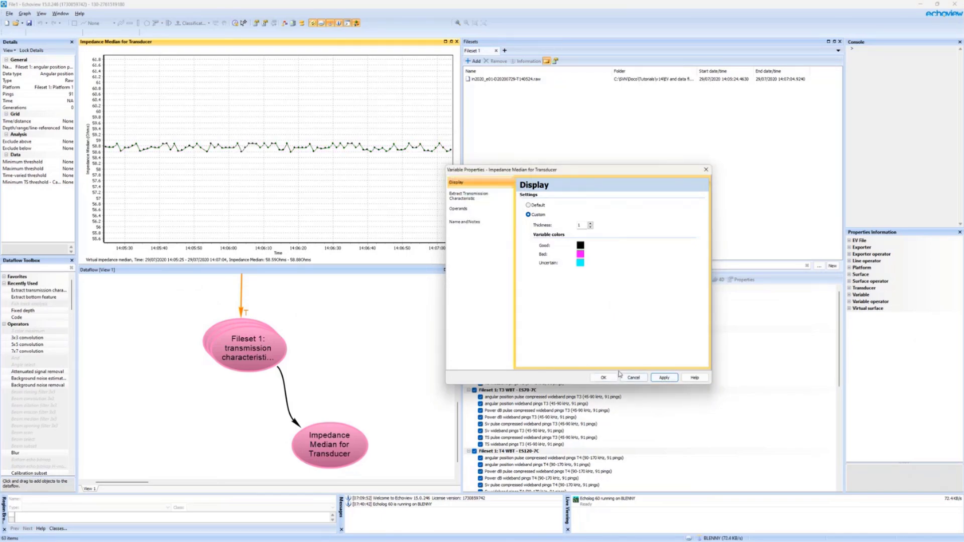
Keep Impedance Median as the statistic and set the component to Sector 1
left_click(469, 196)
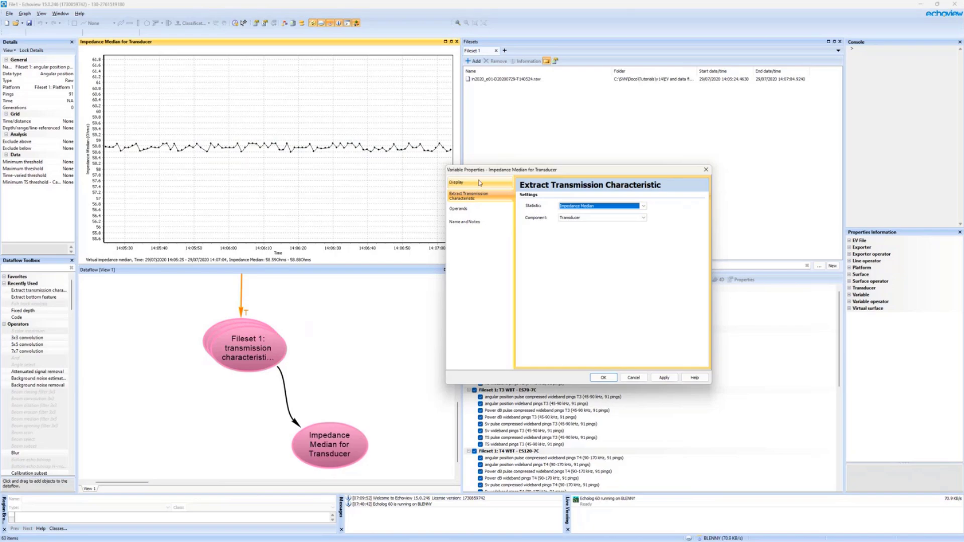
left_click(643, 206)
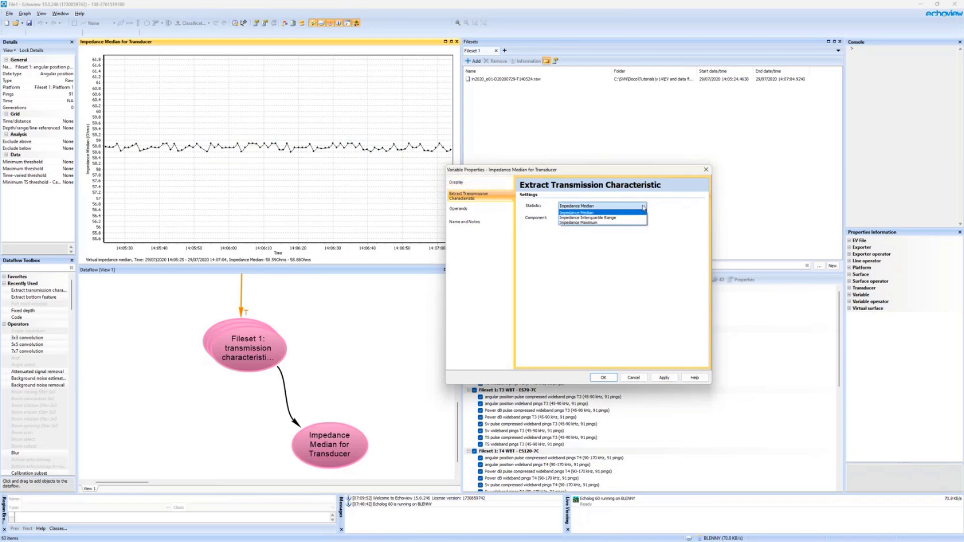
left_click(644, 264)
left_click(643, 218)
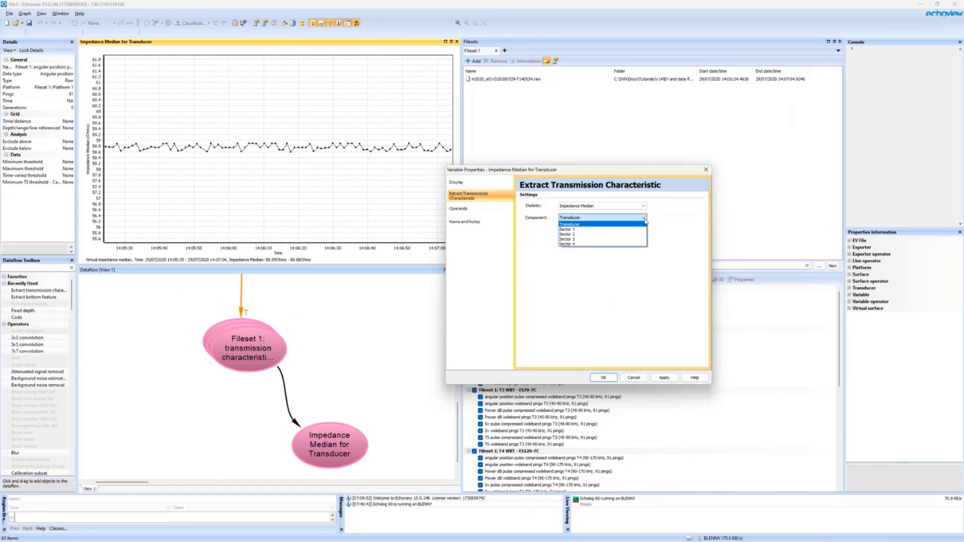
left_click(603, 230)
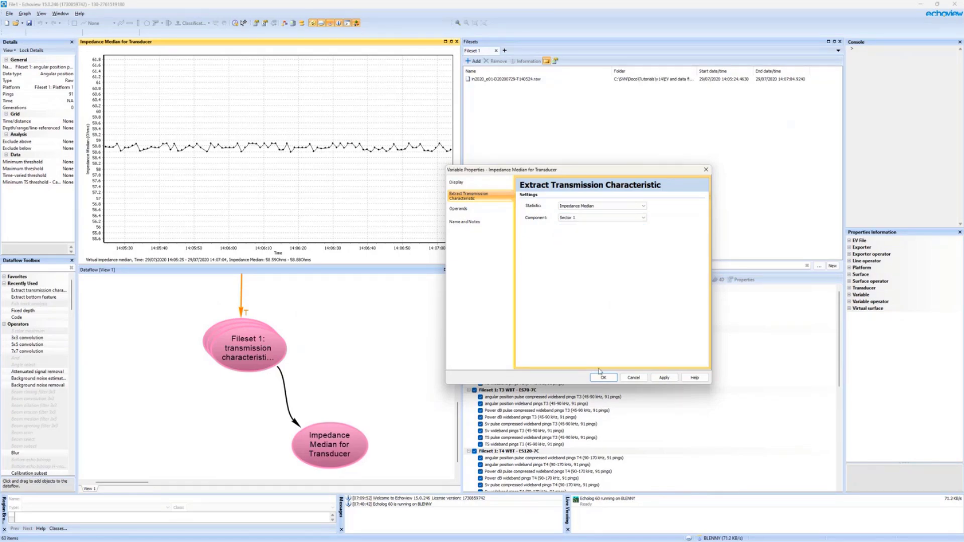
left_click(604, 378)
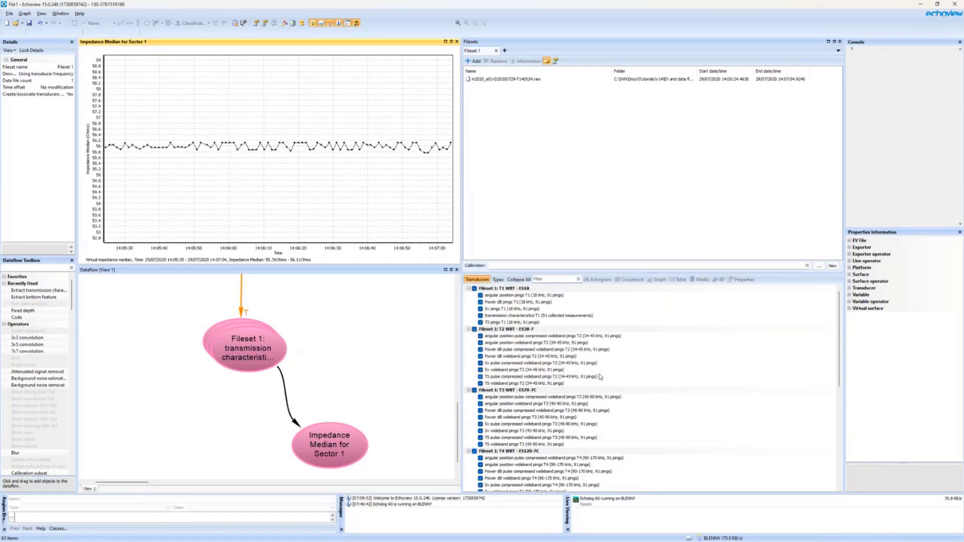
Duplicate the Sector 1 impedance node, link Fileset 1 to it, and set its component to Sector 2
left_click(406, 341)
scroll(407, 341, "down", 1)
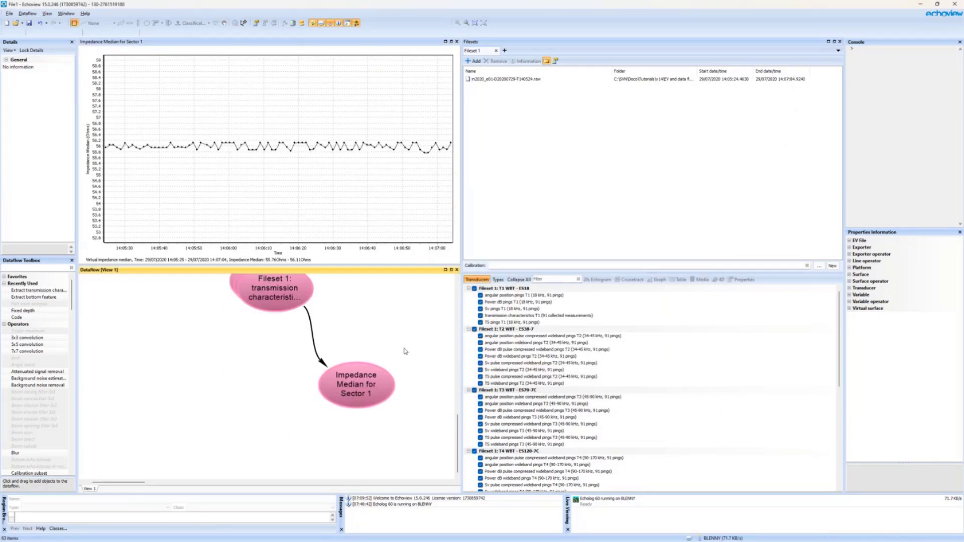
left_click(378, 375)
key("ctrl+c")
key("ctrl+v")
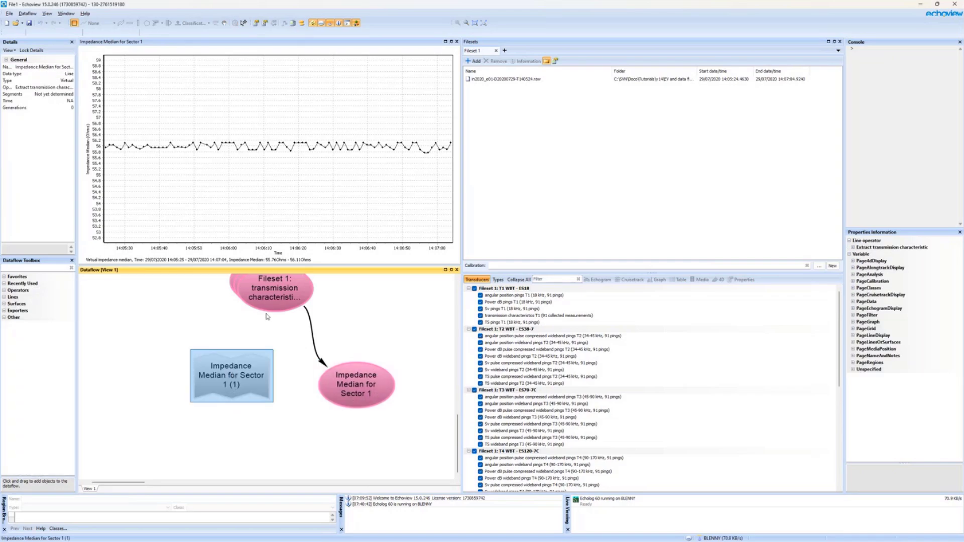
left_click_drag(267, 317, 233, 394)
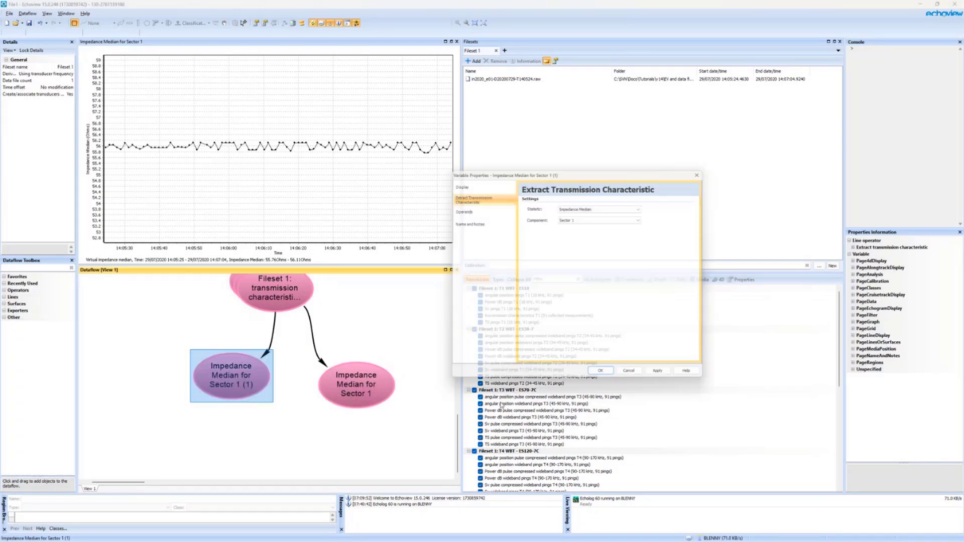
left_click(618, 219)
left_click(593, 231)
left_click(603, 377)
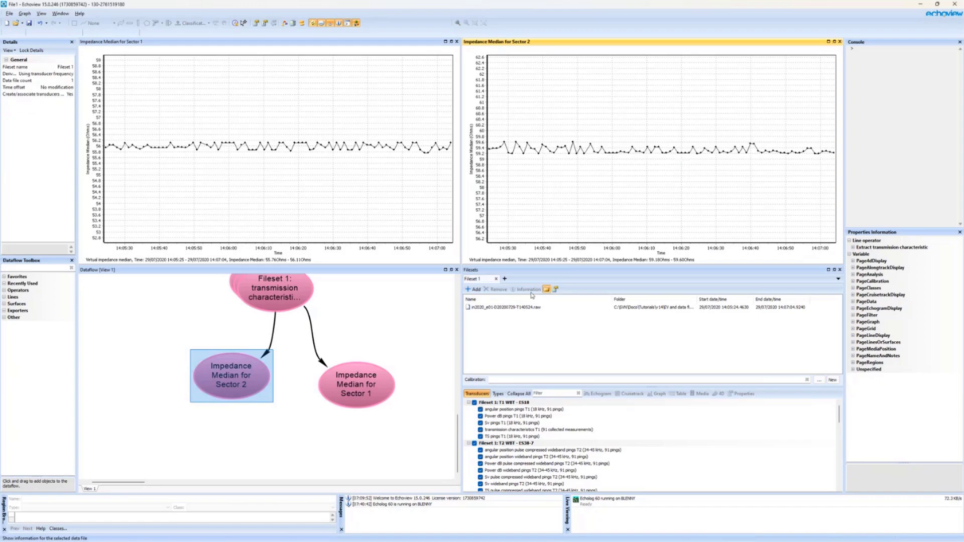
Set the Sector 2 impedance graph's Y axis to minimum 52 and maximum 63 Ohms
right_click(594, 178)
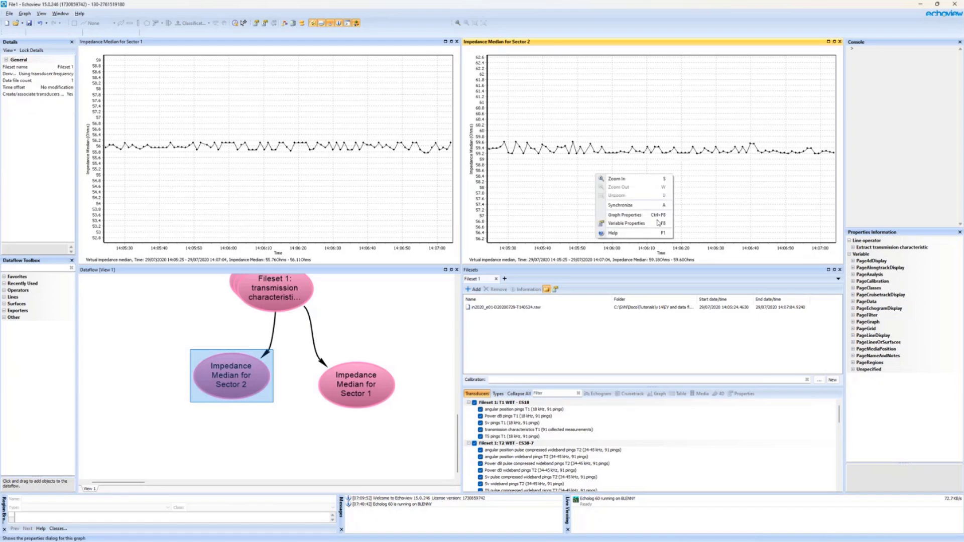
left_click(645, 215)
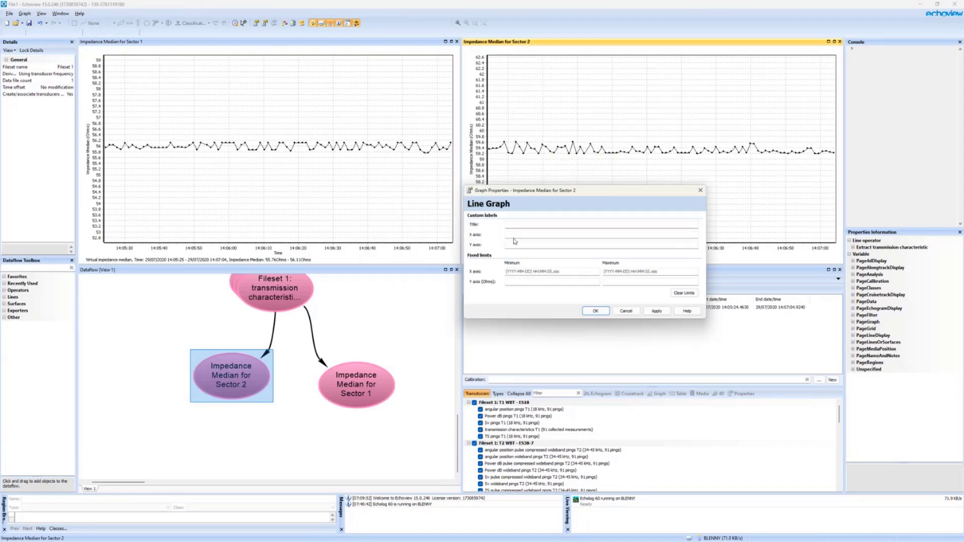
left_click(543, 280)
type("52")
key("Tab")
type("63")
left_click(595, 312)
Set the Sector 1 graph's Y axis to 52–63 Ohms, then reopen the Sector 2 graph properties
right_click(347, 157)
left_click(386, 196)
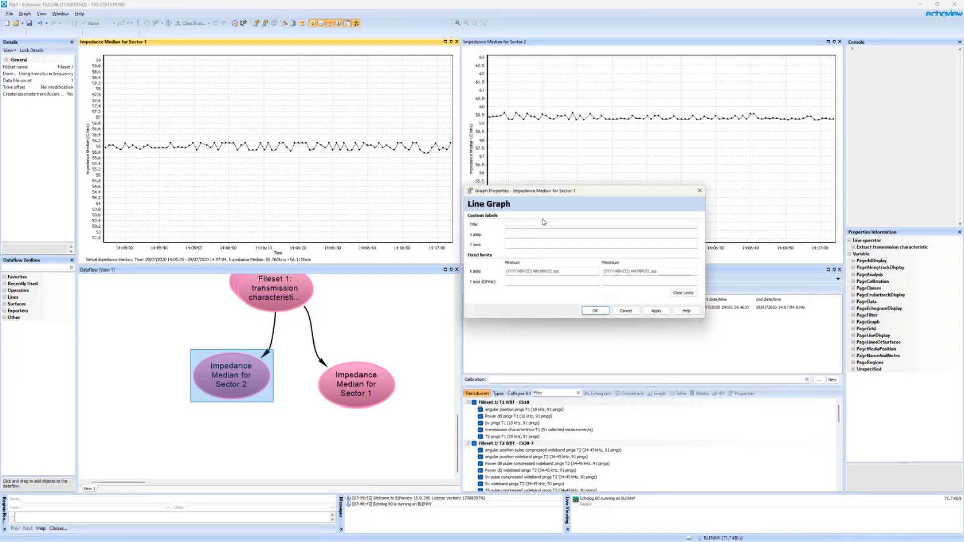
left_click(552, 283)
type("5")
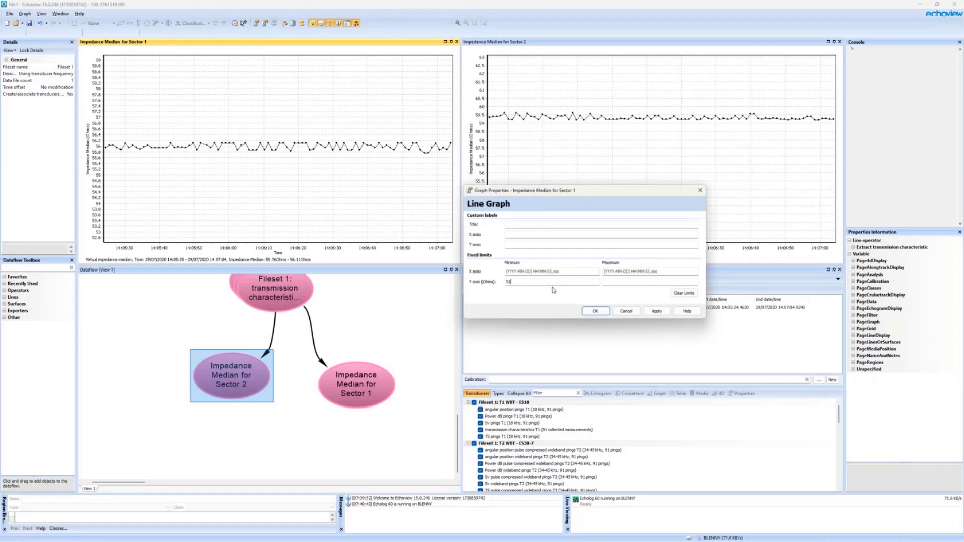
type("2")
key("Tab")
type("63")
key("Return")
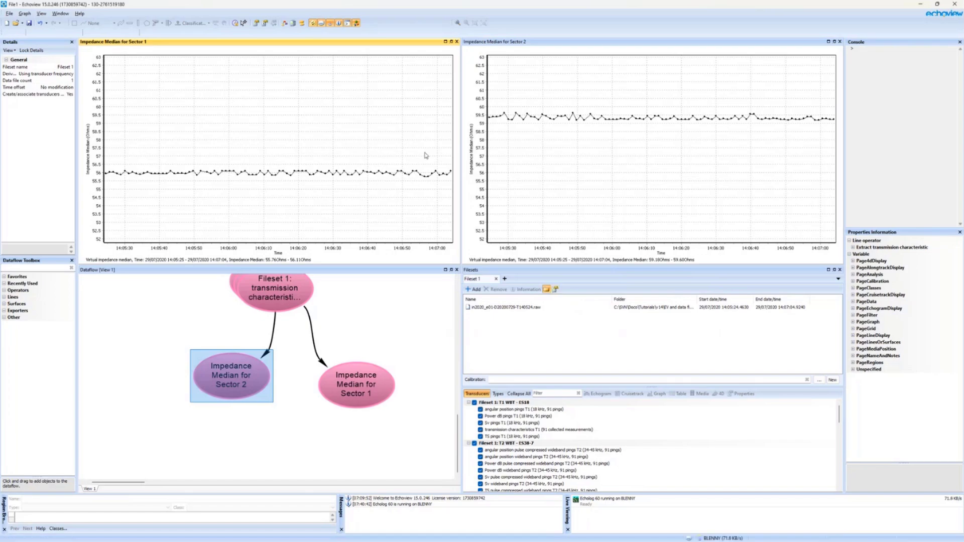
right_click(572, 161)
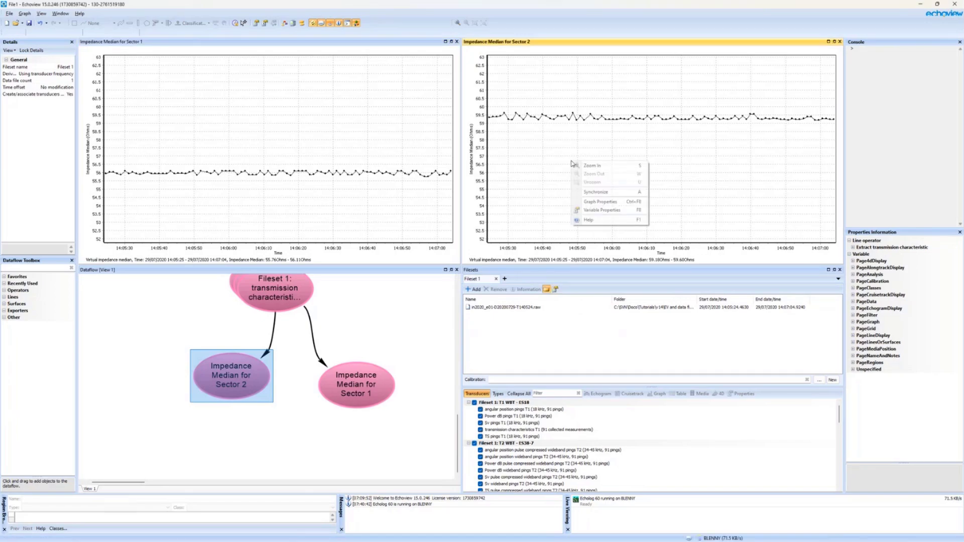
left_click(593, 202)
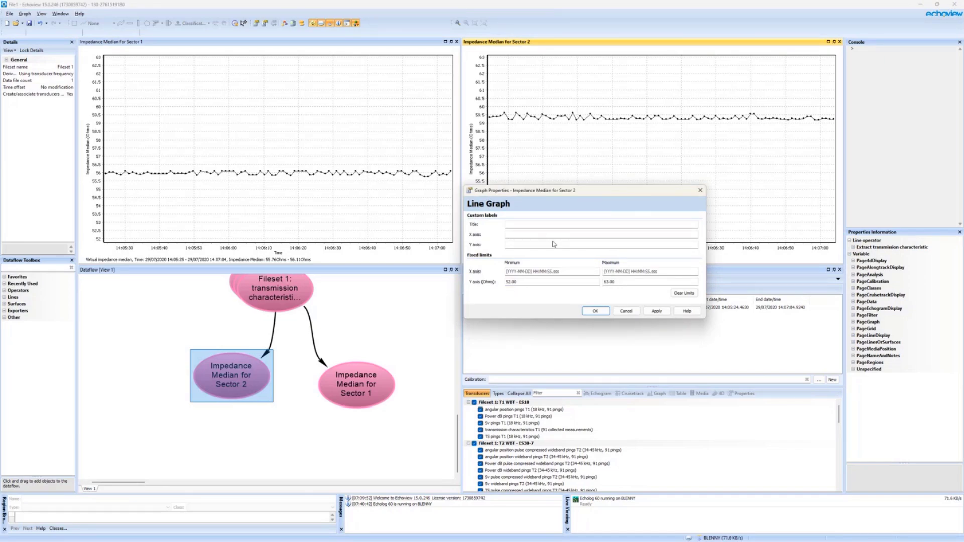
Confirm the Sector 2 Graph Properties with the 52–63 Ohm Y axis
left_click(626, 311)
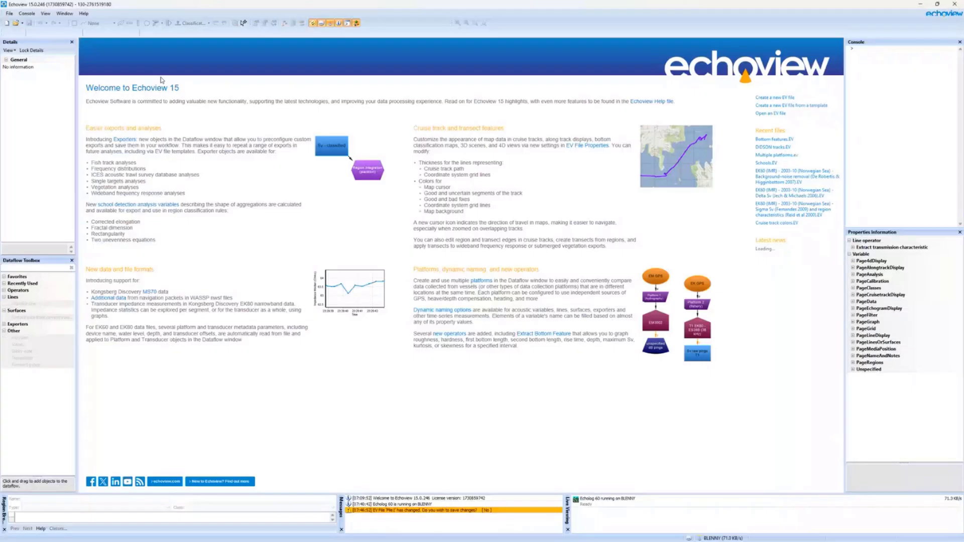
Open Schools.EV from the Welcome page's Recent files list
left_click(760, 169)
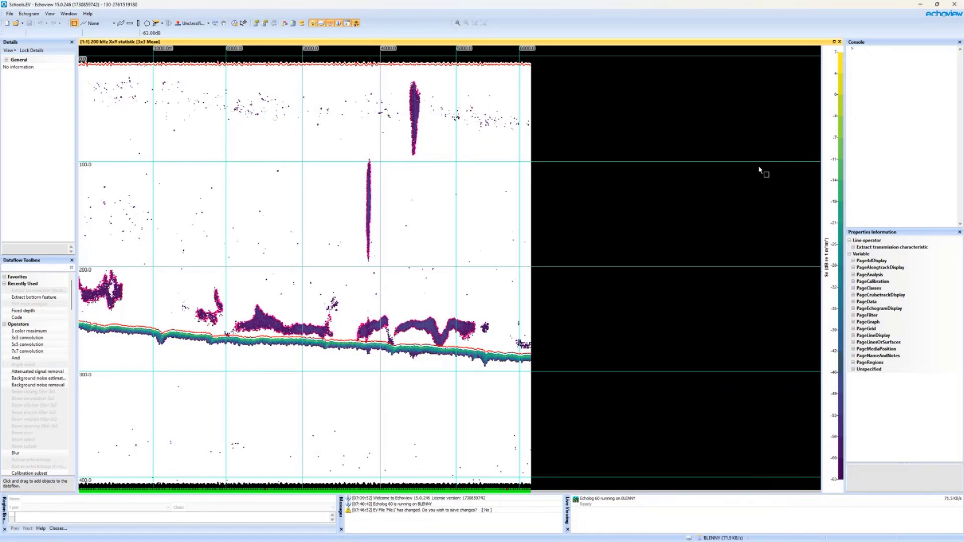
Inspect the tall and lower school regions, deselect them, and open the EV File Properties dialog
left_click(417, 94)
left_click(282, 318)
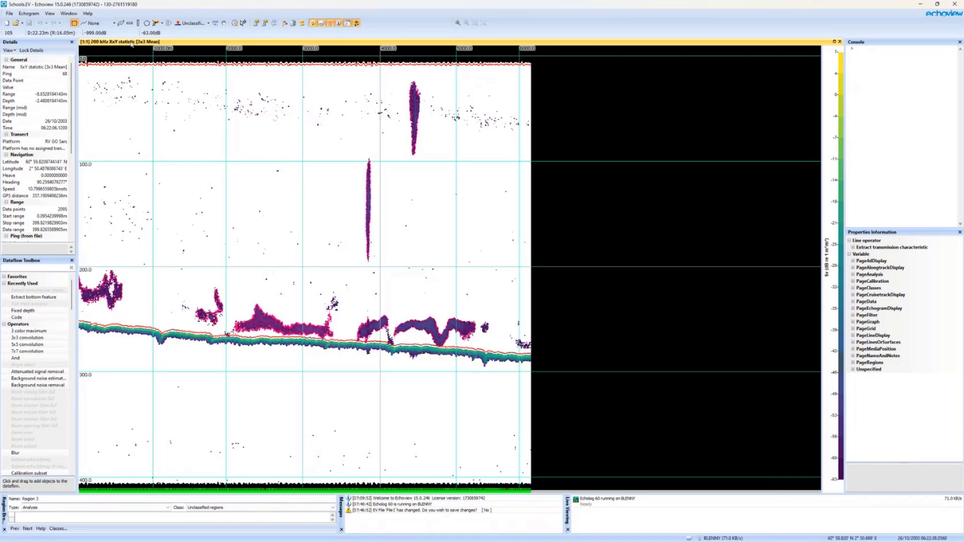
left_click(303, 325)
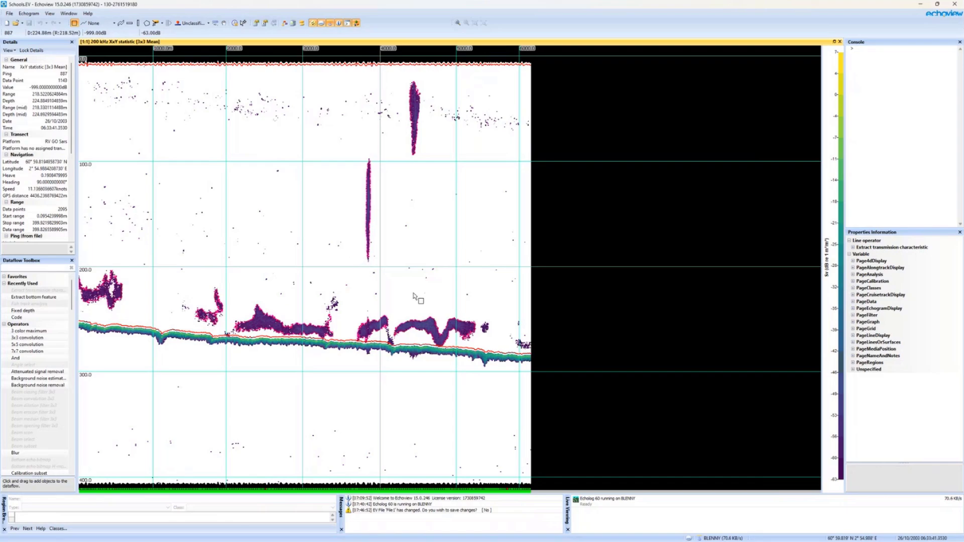
key("alt+Return")
left_click_drag(576, 129, 651, 138)
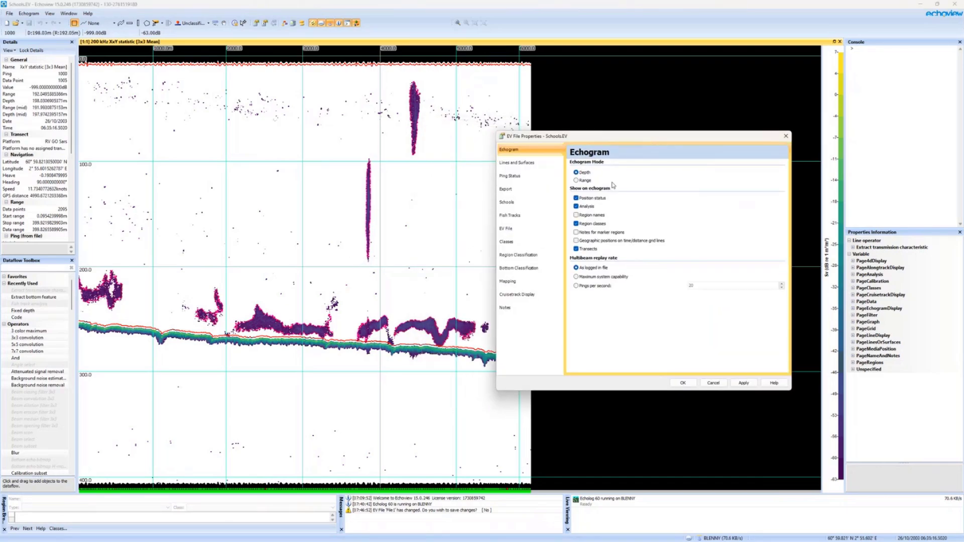
View the Tall regions and Long regions classes, then the empty Region Classification page
left_click(529, 243)
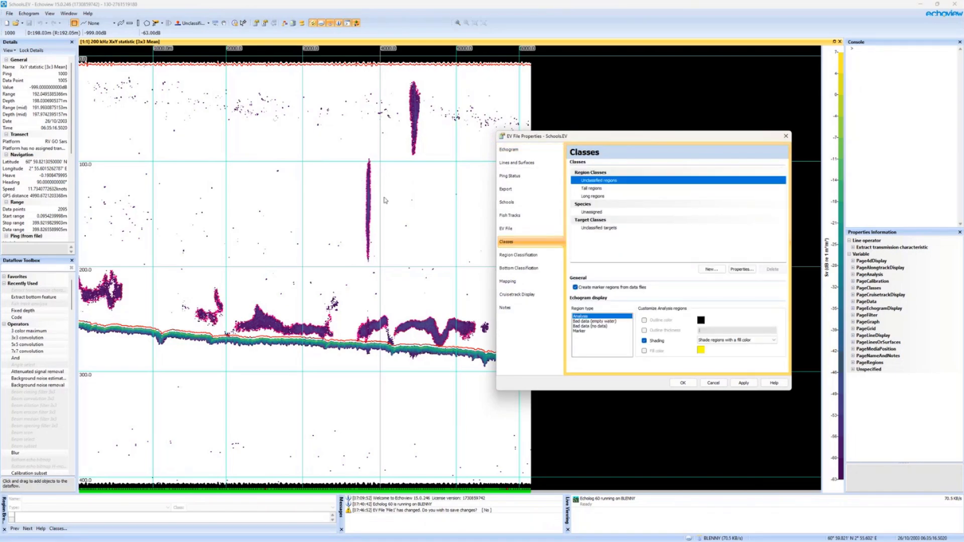
left_click(614, 189)
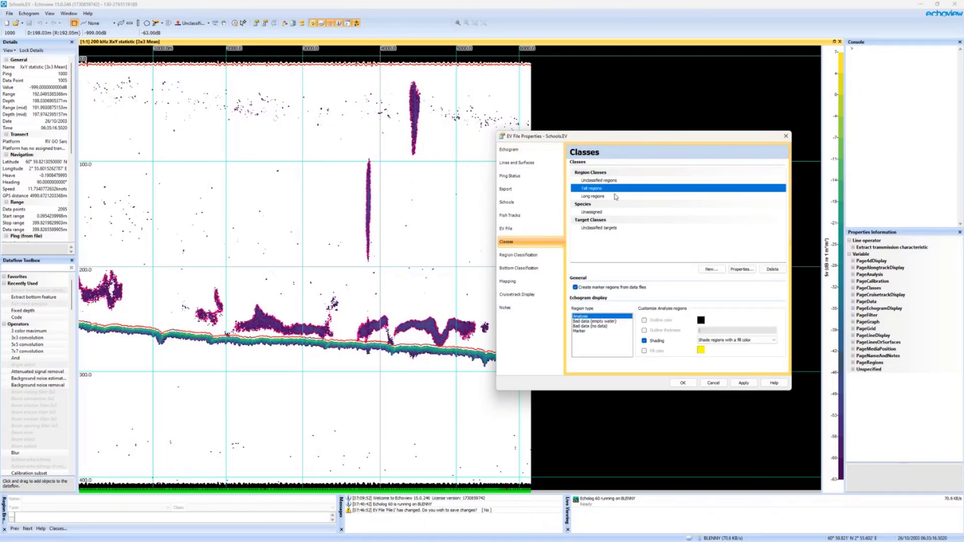
left_click(598, 197)
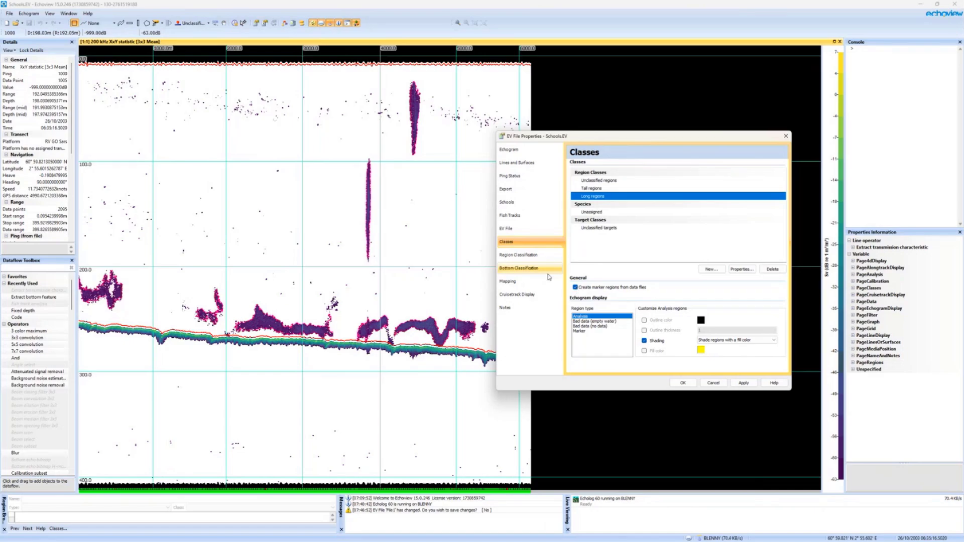
left_click(528, 255)
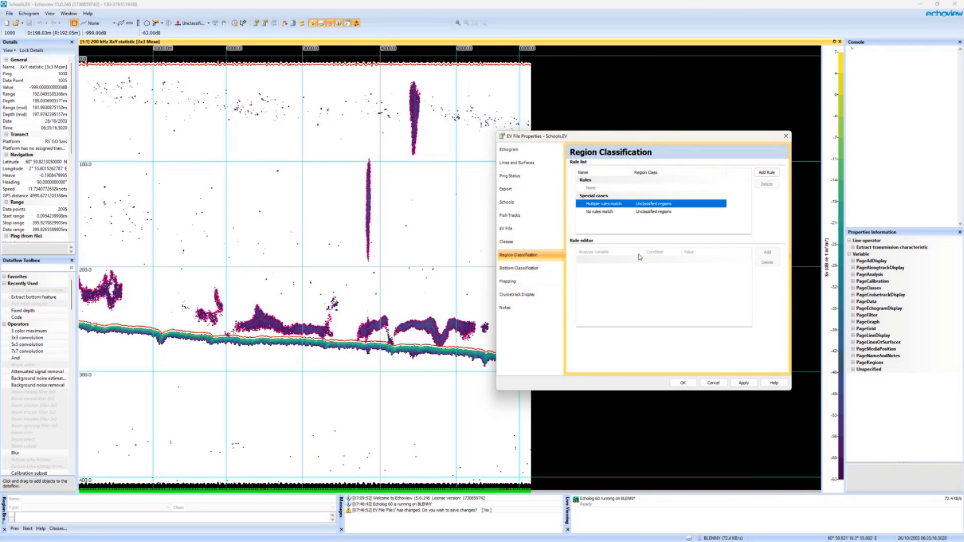
Add a new classification rule assigned to the Tall regions class
left_click(768, 172)
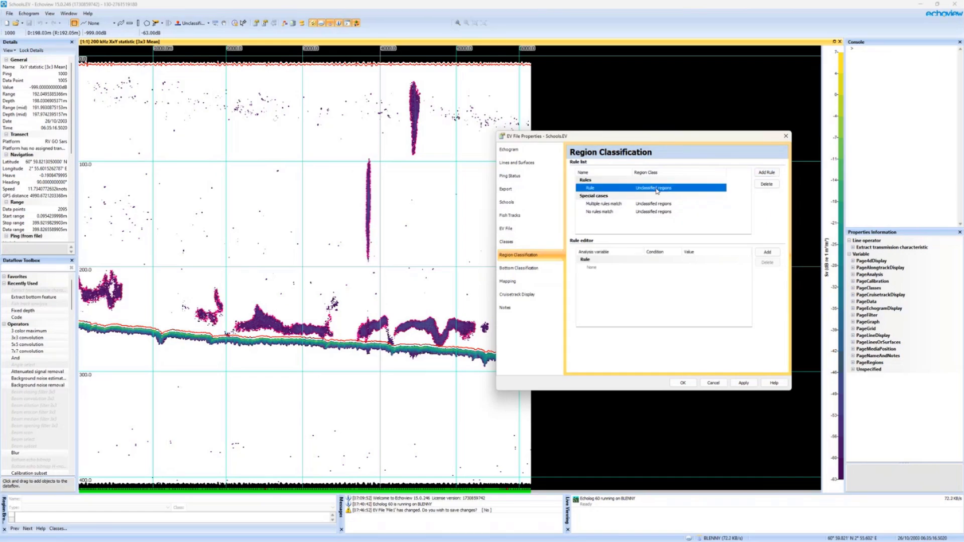
left_click(666, 190)
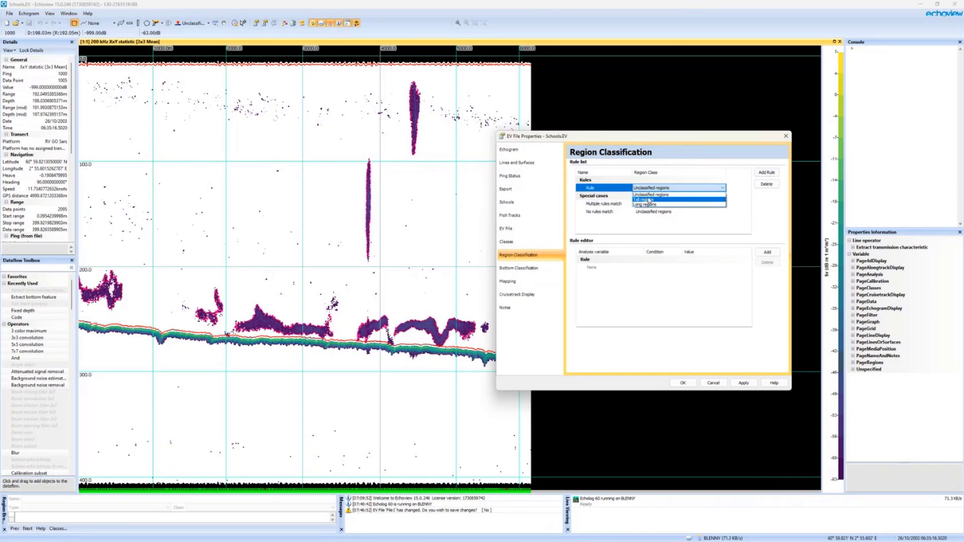
left_click(648, 200)
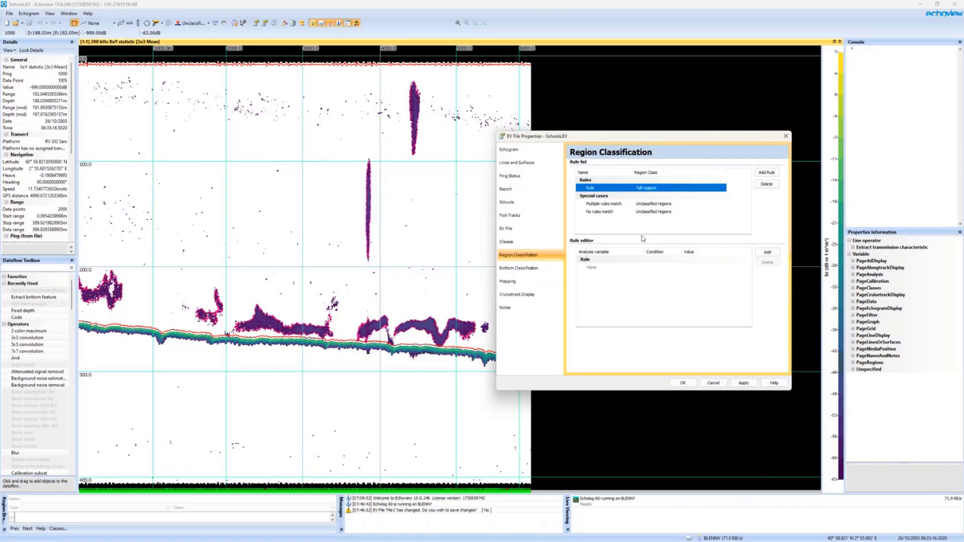
left_click(639, 277)
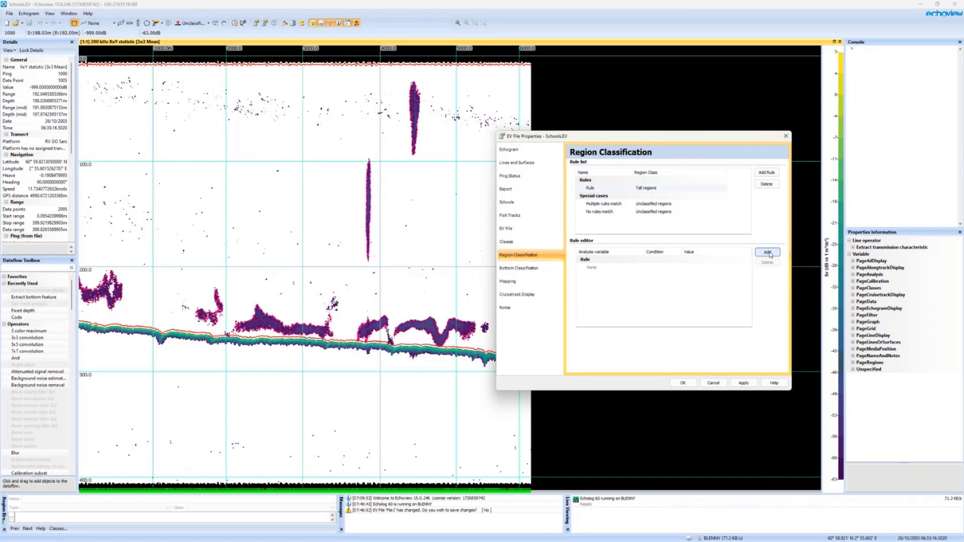
Give the Tall regions rule the condition Corrected_elongation <= 5
left_click(768, 253)
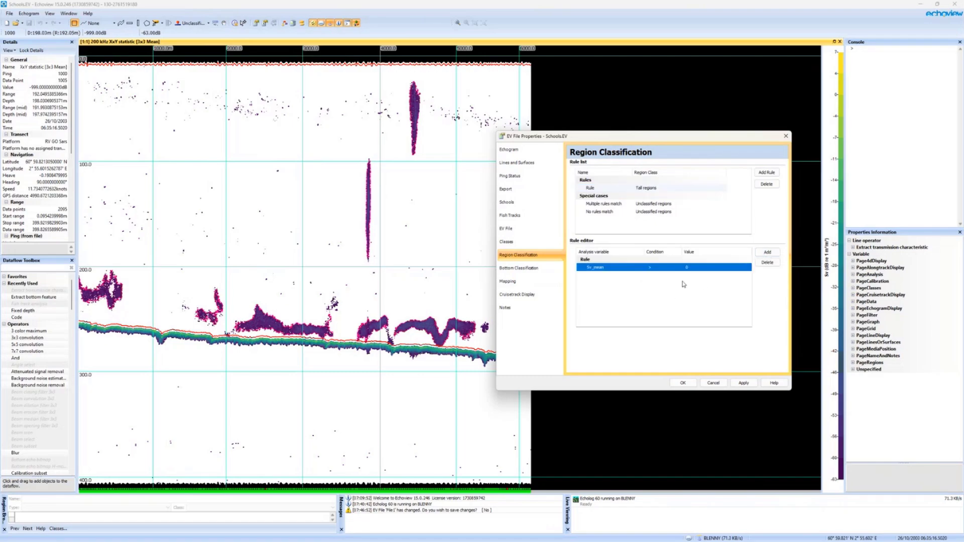
left_click(607, 271)
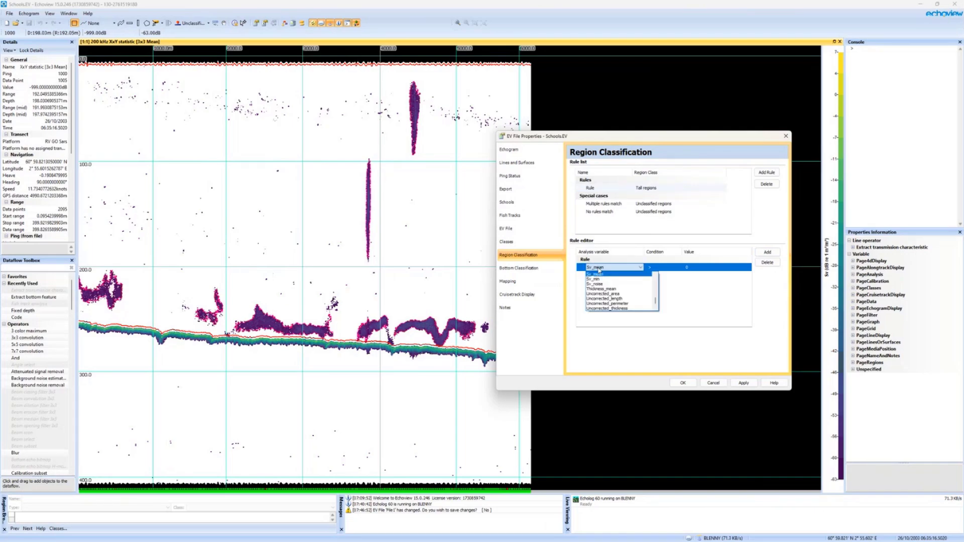
scroll(656, 300, "down", 3)
scroll(656, 301, "up", 6)
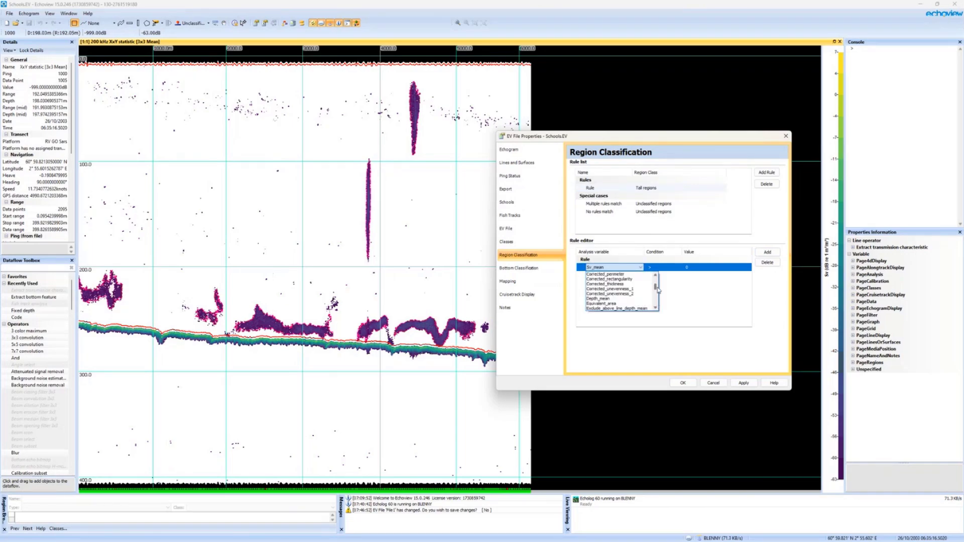
left_click(629, 275)
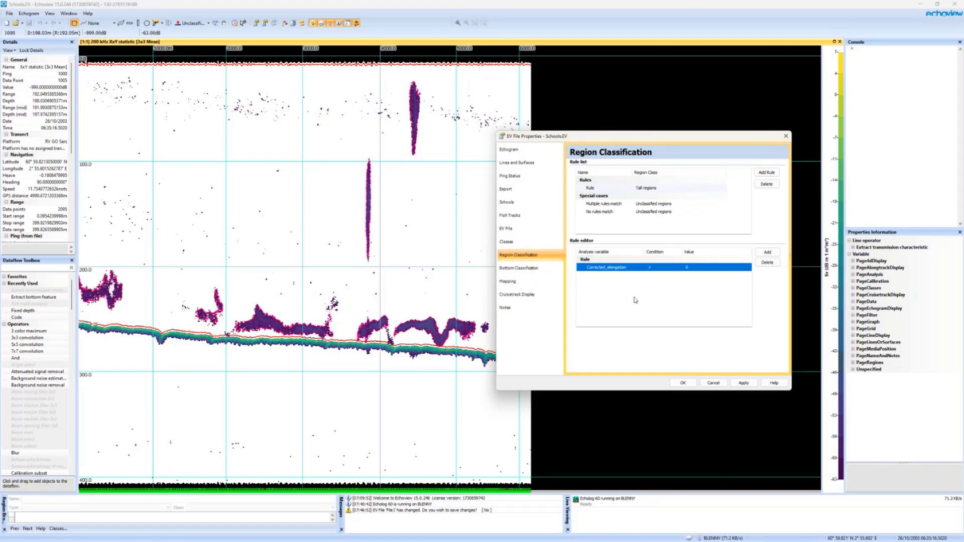
left_click(662, 267)
left_click(661, 279)
left_click(698, 269)
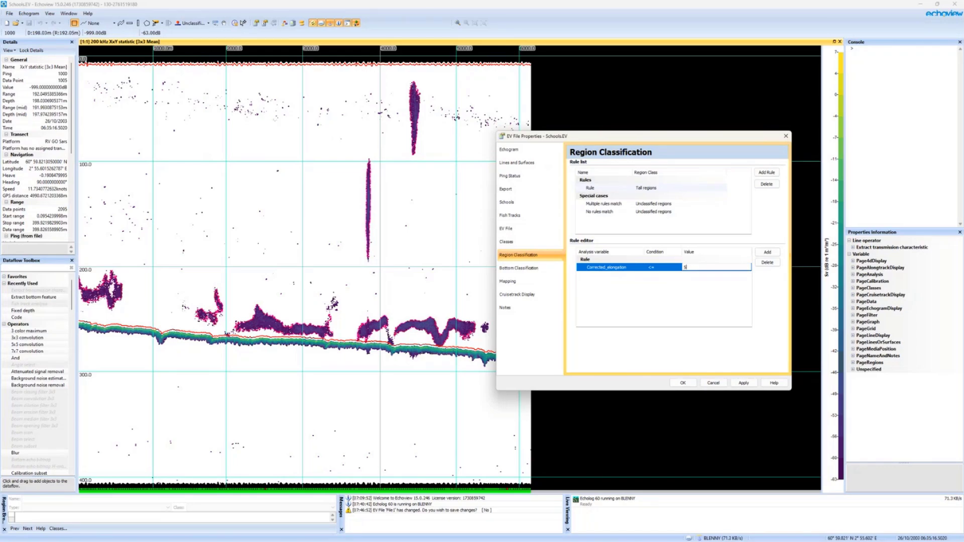
key("Return")
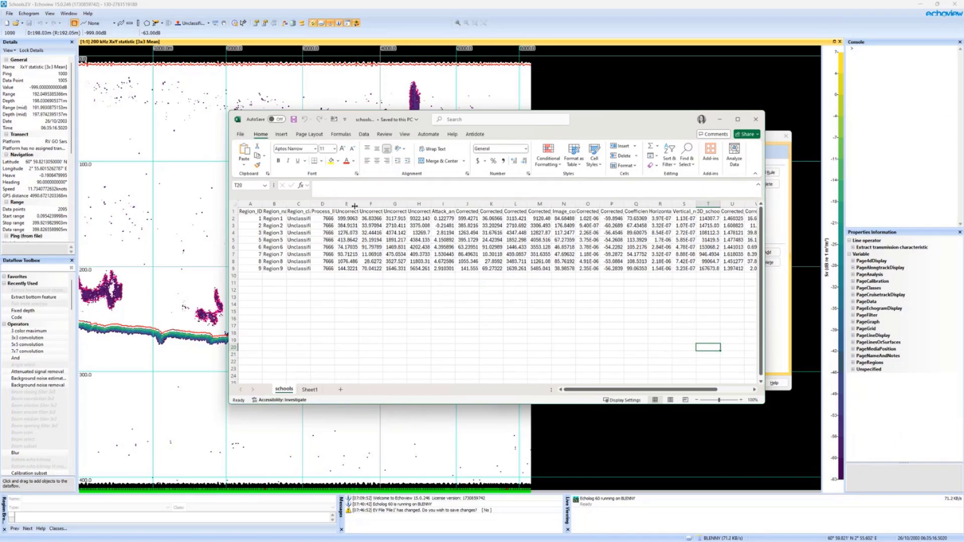
left_click(309, 390)
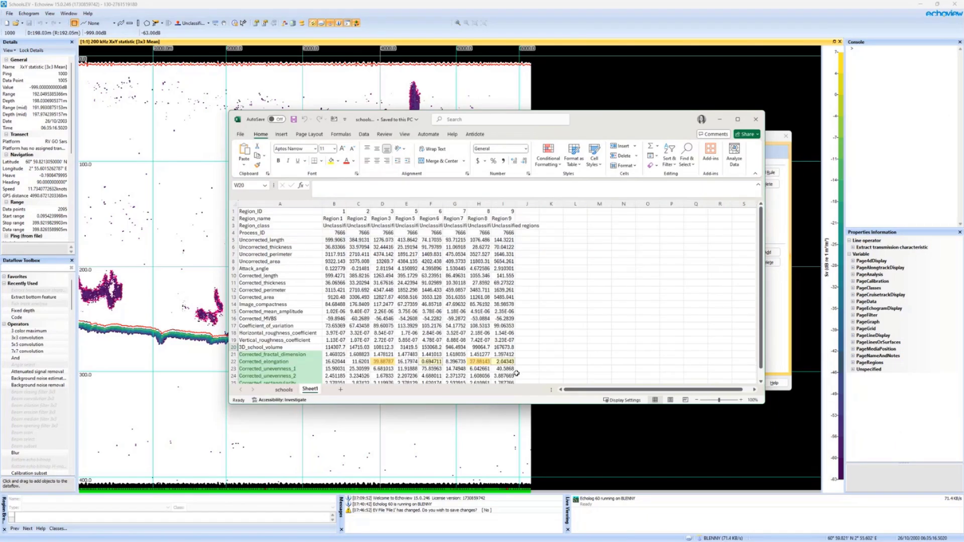
left_click_drag(511, 403, 511, 458)
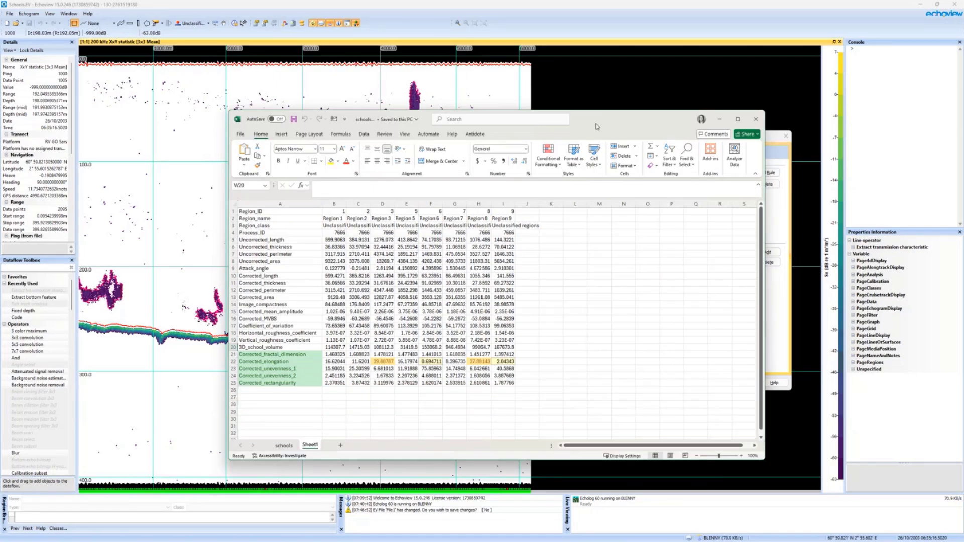
left_click_drag(597, 125, 602, 84)
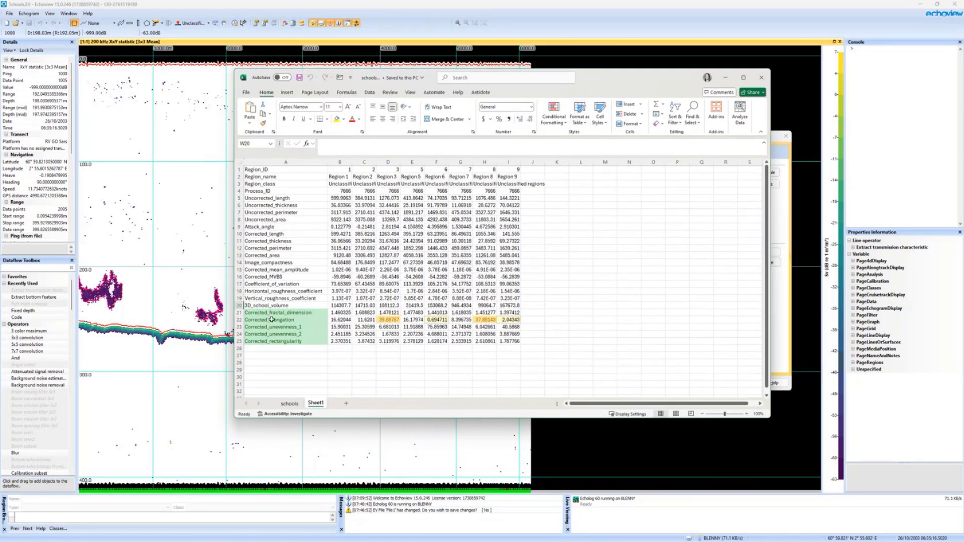
left_click(432, 357)
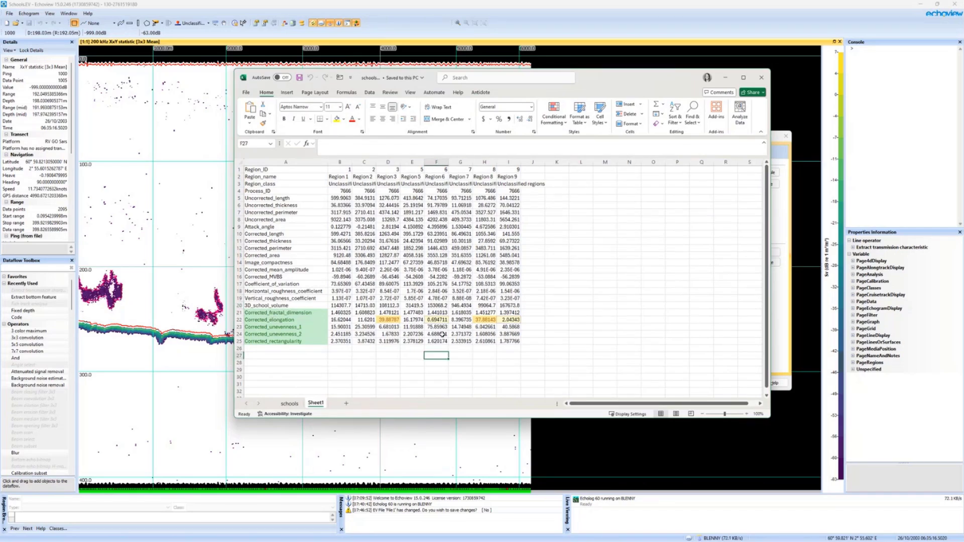
left_click(389, 320)
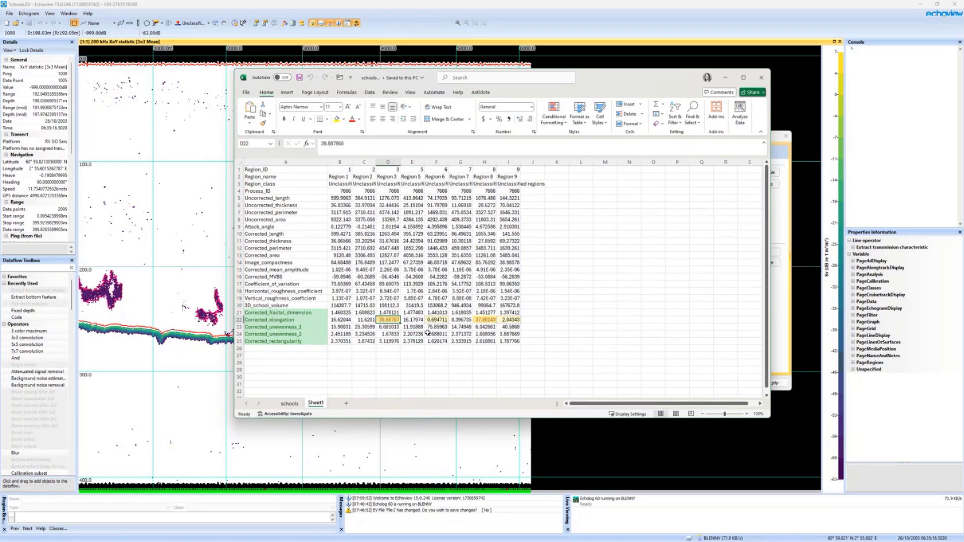
left_click(445, 320)
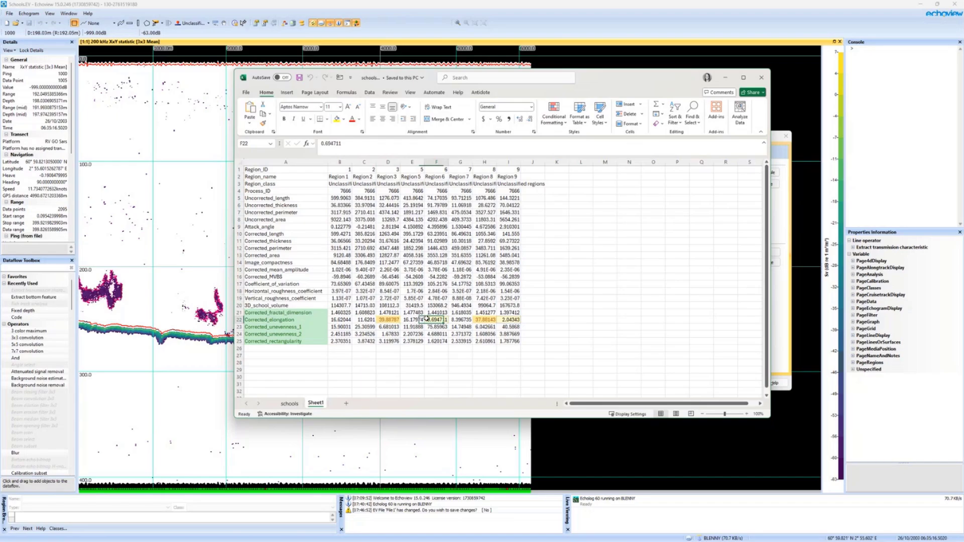
left_click(513, 320)
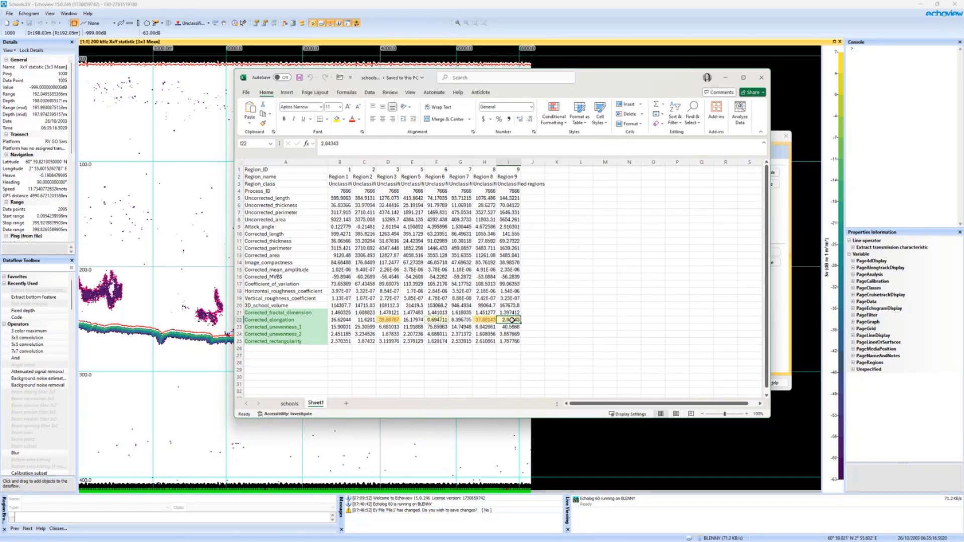
left_click(491, 320)
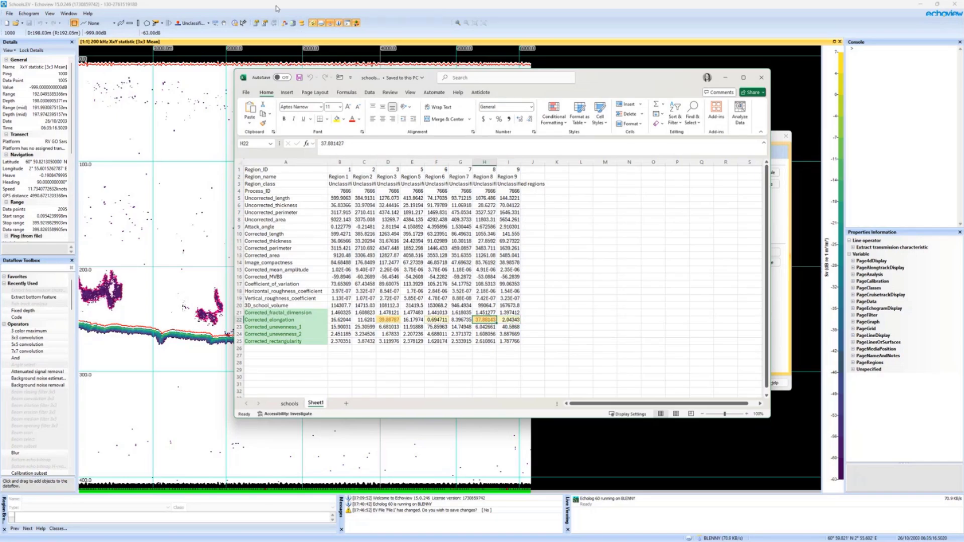
left_click(175, 215)
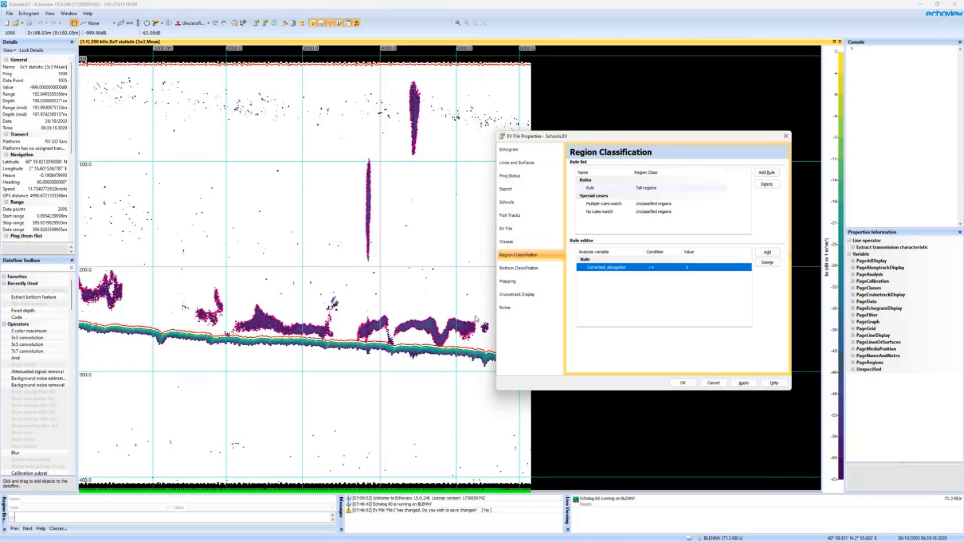
Keep the first rule as Tall regions and add a second rule for Long regions
left_click(663, 189)
left_click(703, 269)
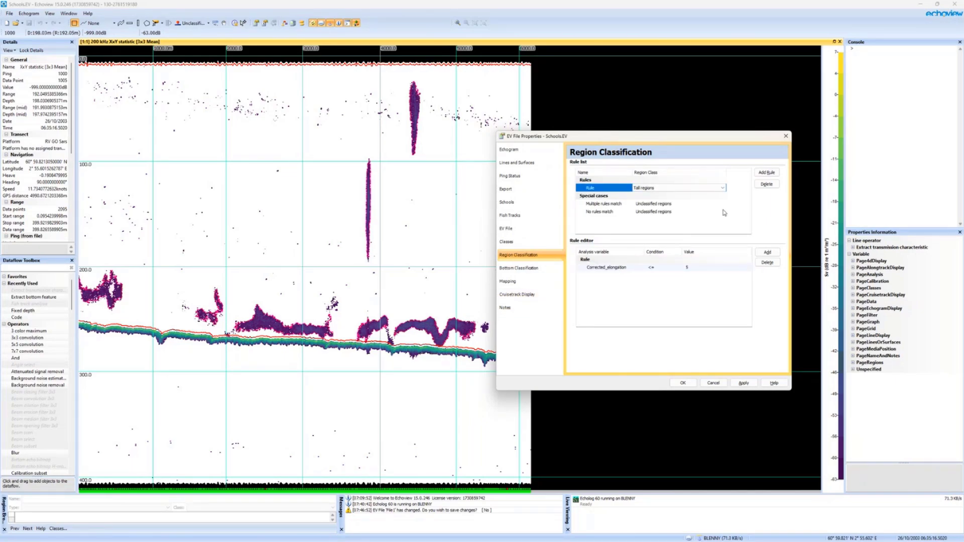
left_click(766, 172)
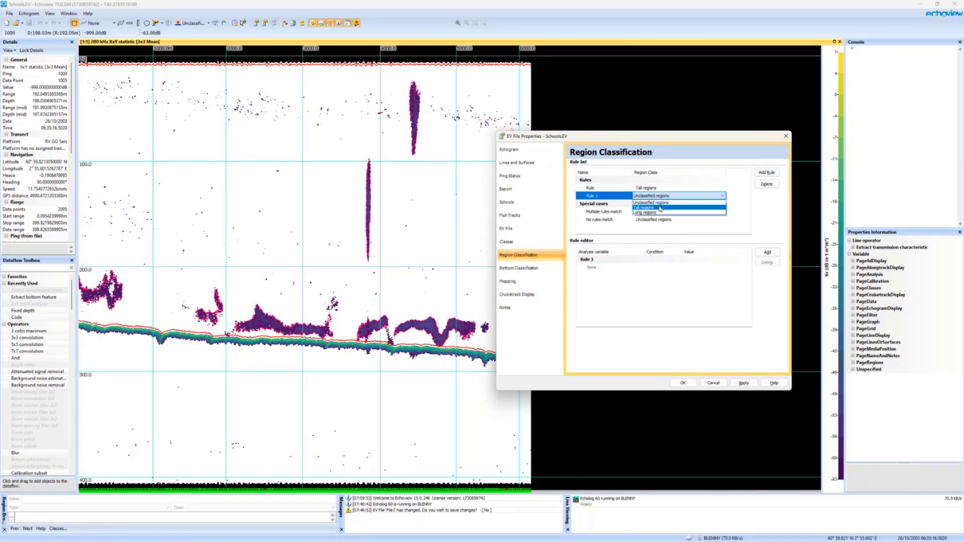
left_click(654, 213)
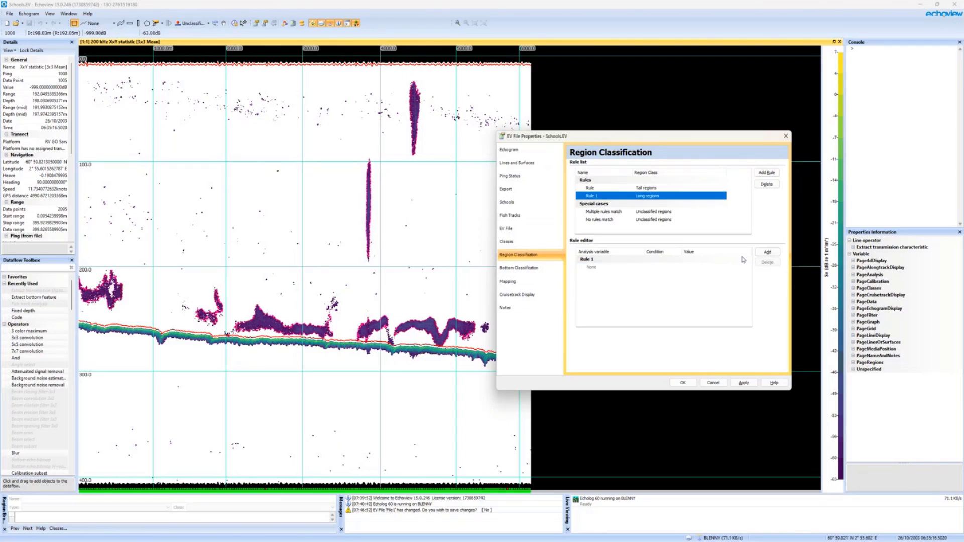
Give the Long regions rule the condition Corrected_elongation > 5 and confirm with OK
left_click(767, 252)
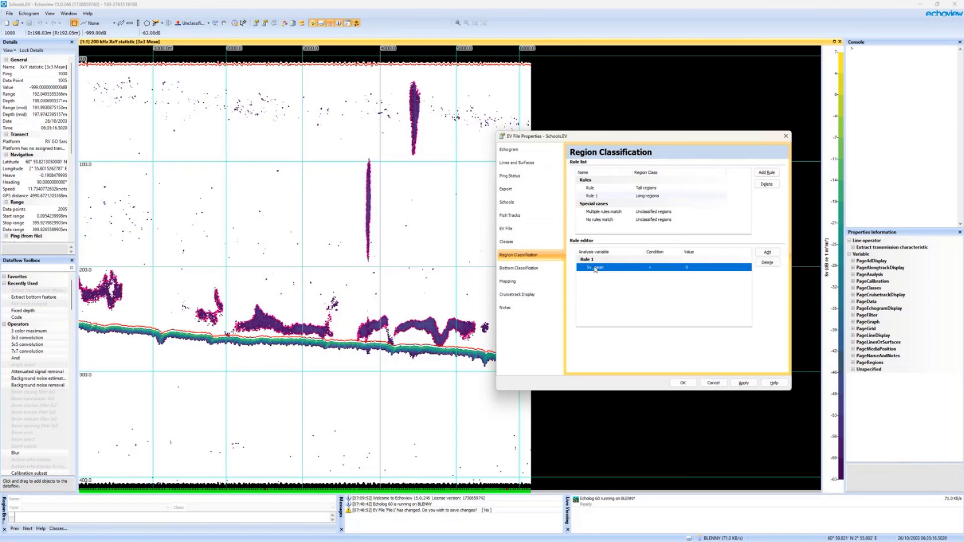
left_click(601, 266)
scroll(657, 300, "down", 3)
left_click_drag(656, 300, 656, 284)
left_click(629, 299)
left_click(689, 268)
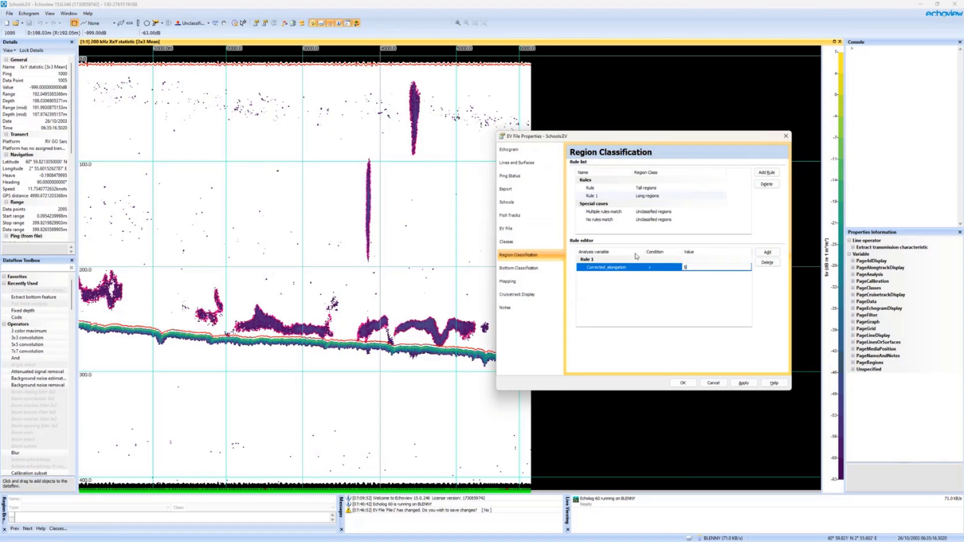
left_click(710, 310)
left_click(683, 383)
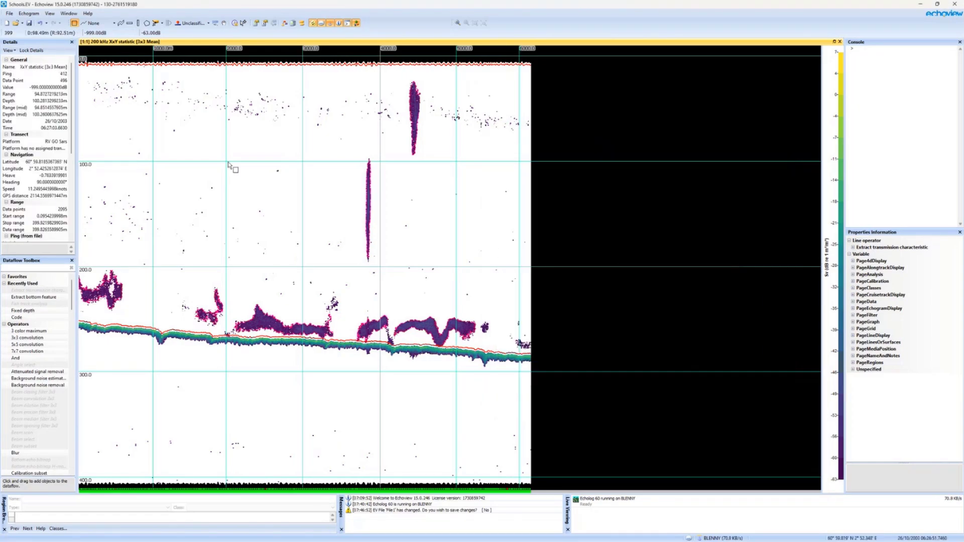
Run Classify Regions from the Echogram menu, then select a tall region to check its class
left_click(28, 13)
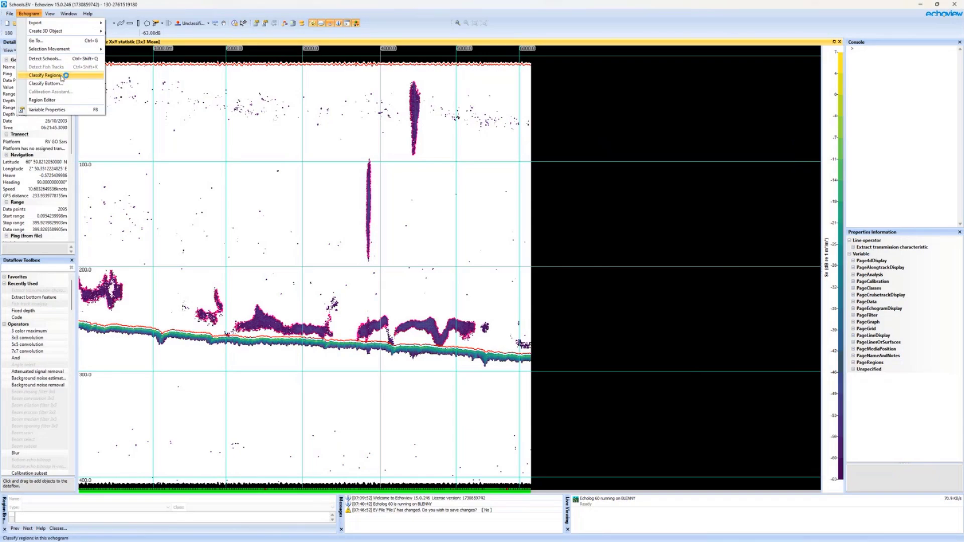
left_click(45, 75)
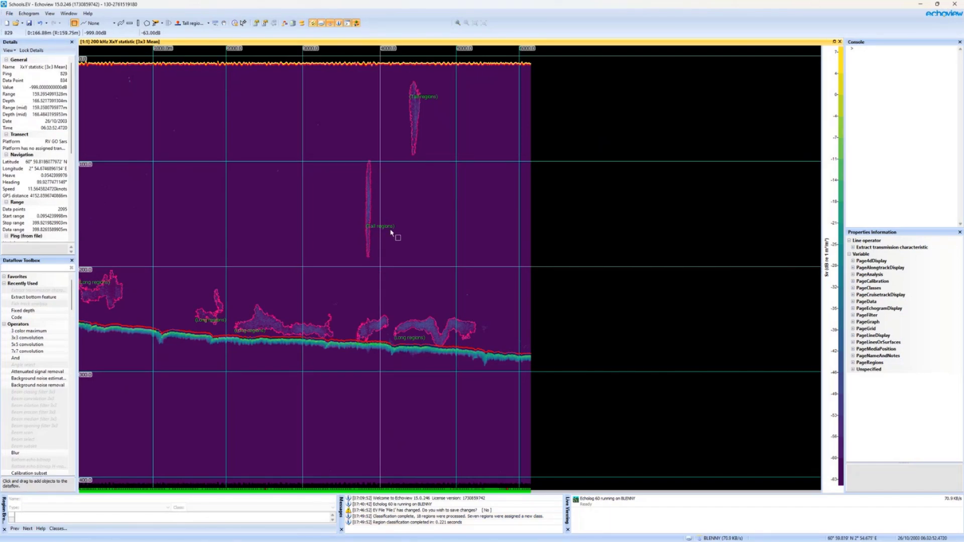
left_click(369, 200)
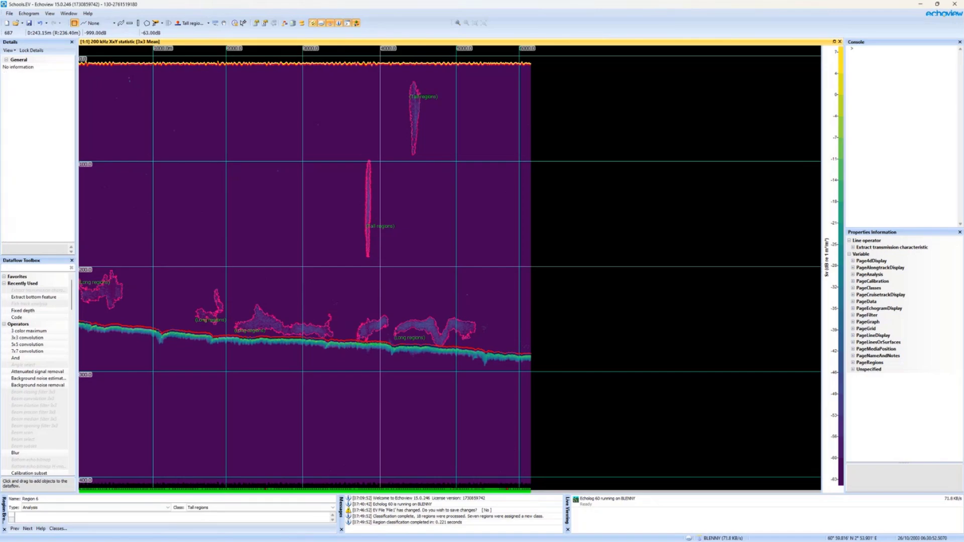
Deselect Region 6 and reopen Region Classification in EV File Properties with F9
left_click(508, 236)
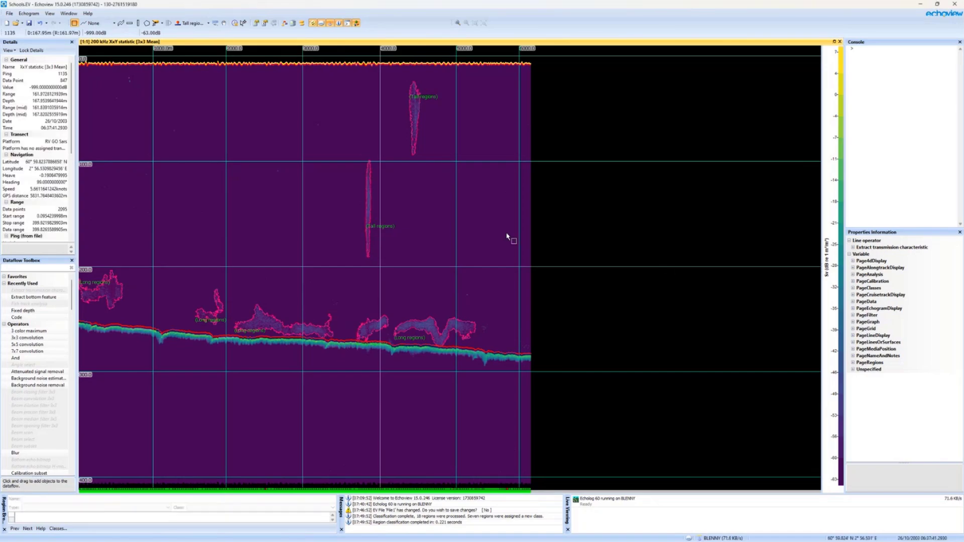
key("F9")
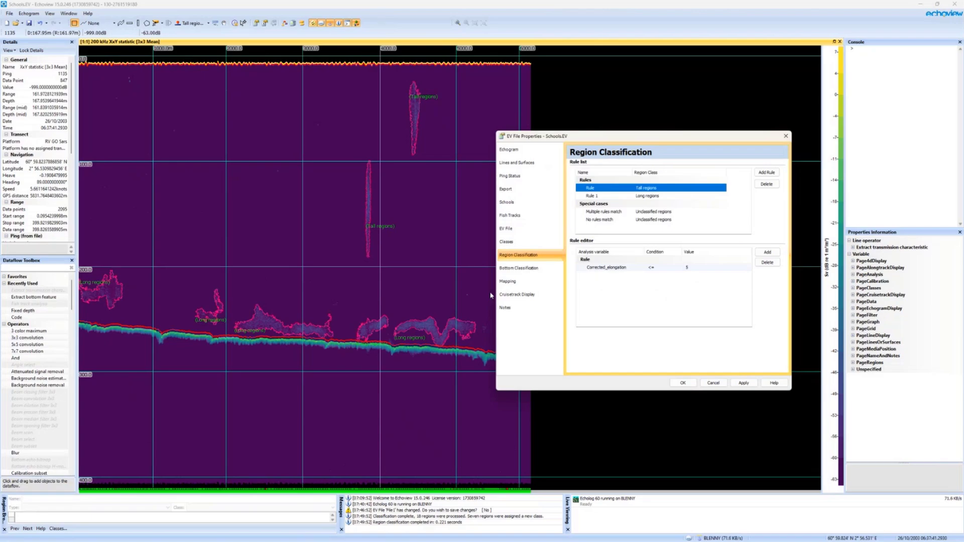
left_click(610, 268)
left_click(611, 270)
left_click_drag(655, 285, 657, 309)
left_click(705, 333)
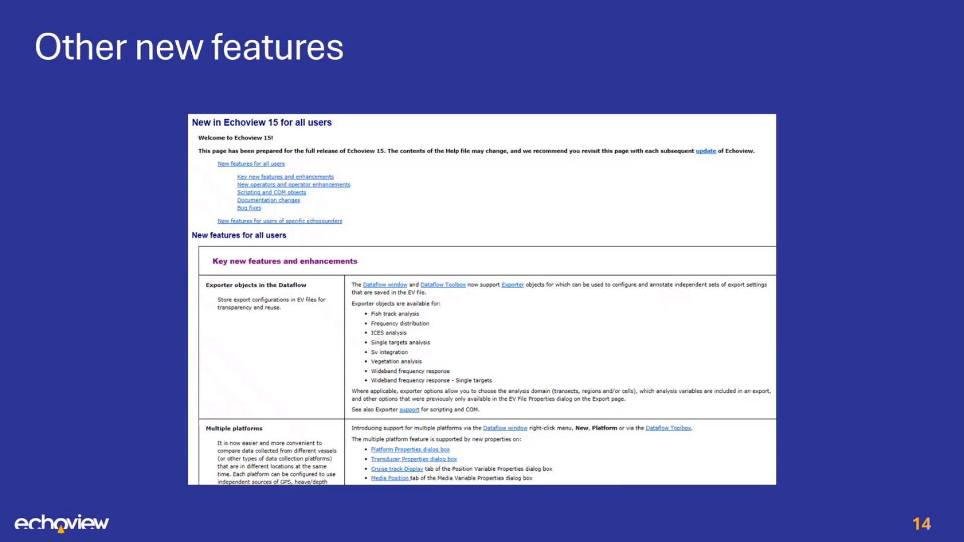
key("Right")
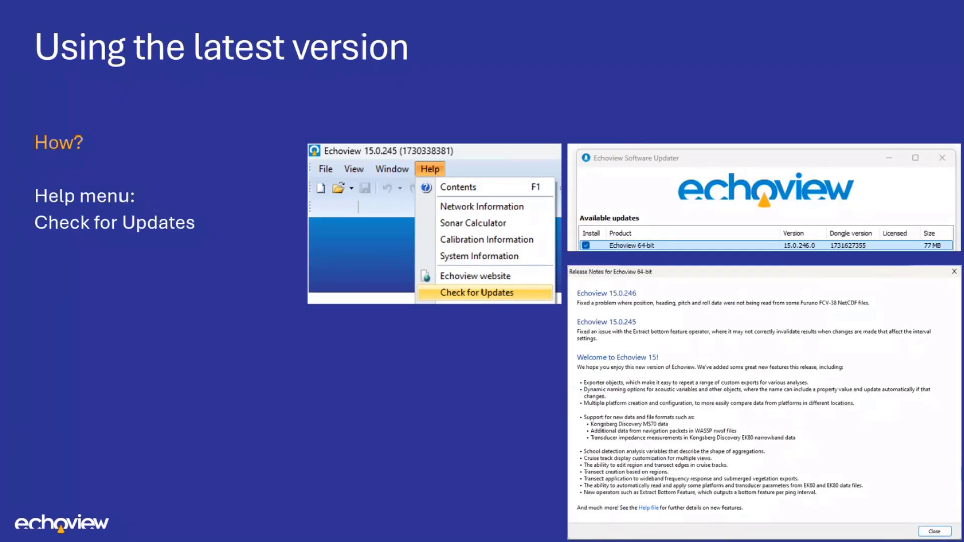